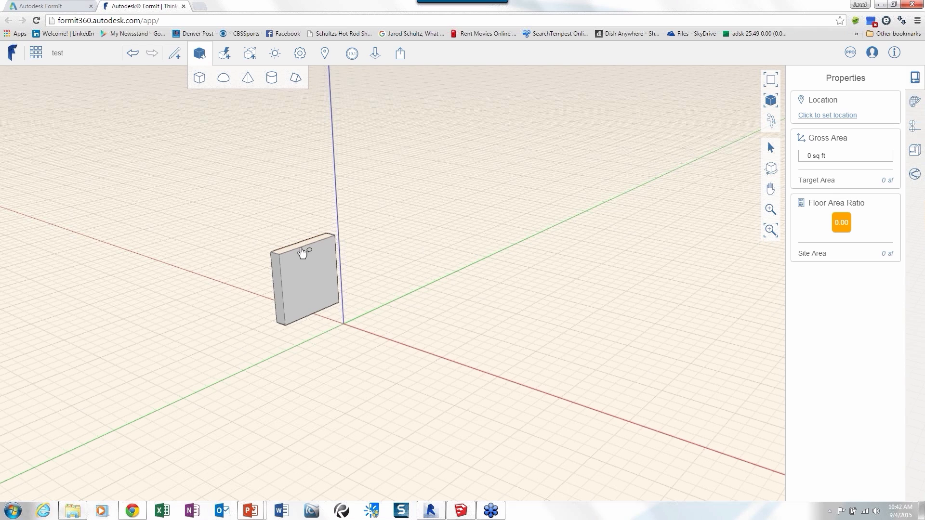
Convert the thin box beside the origin into a group.
{"action": "left_click", "coordinate": [299, 250]}
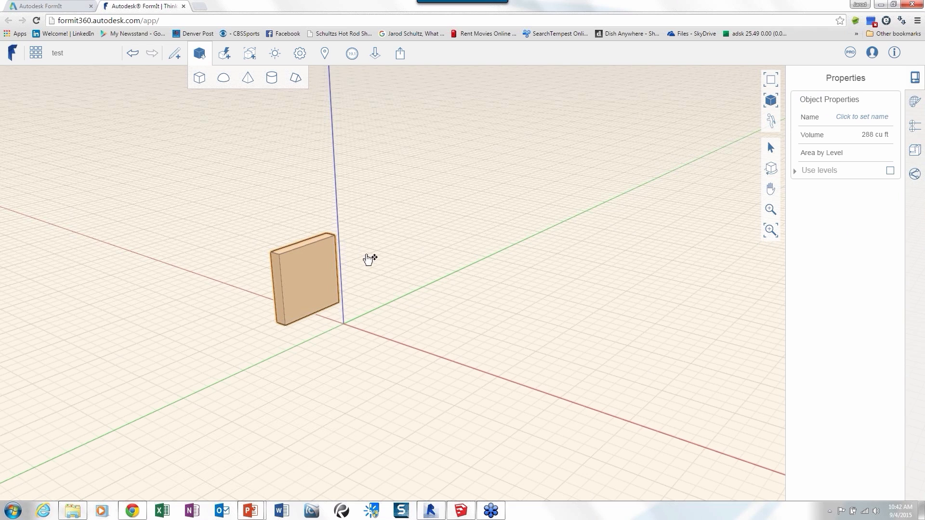
{"action": "right_click", "coordinate": [391, 245]}
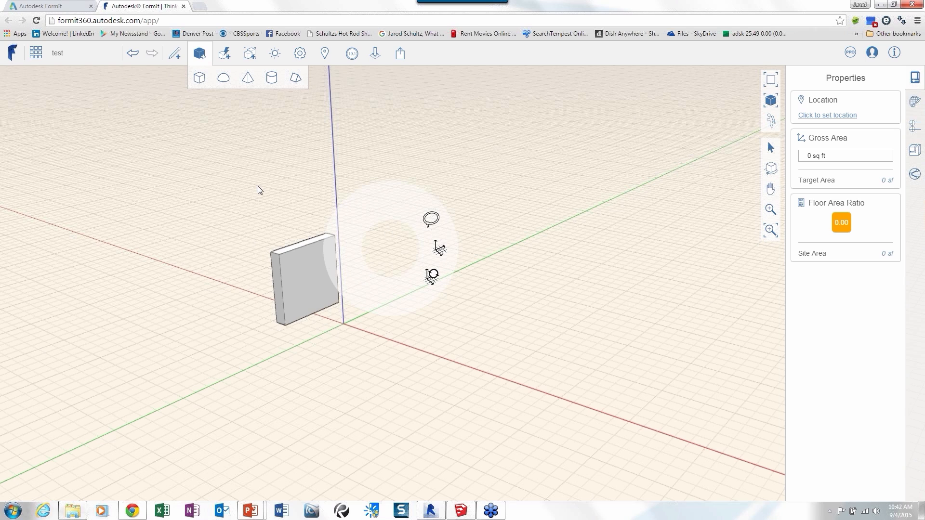
{"action": "left_click", "coordinate": [310, 392]}
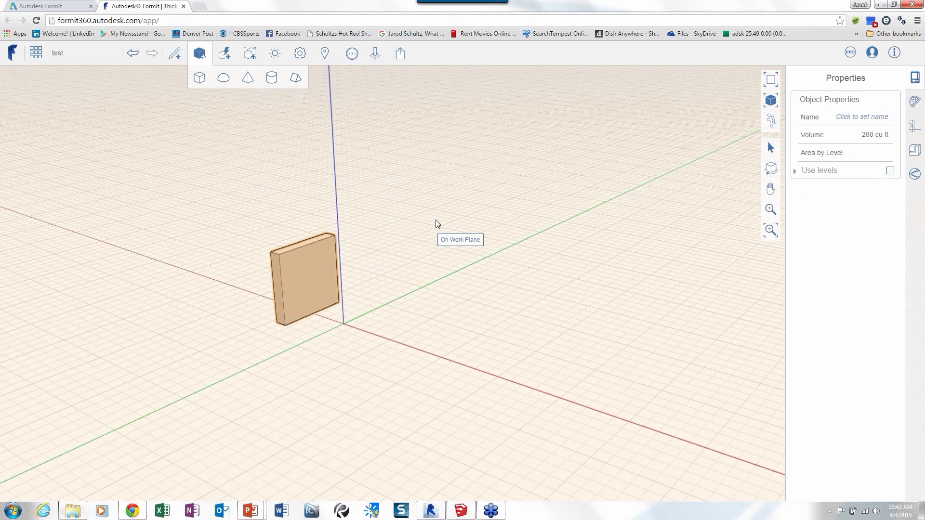
{"action": "right_click", "coordinate": [380, 200]}
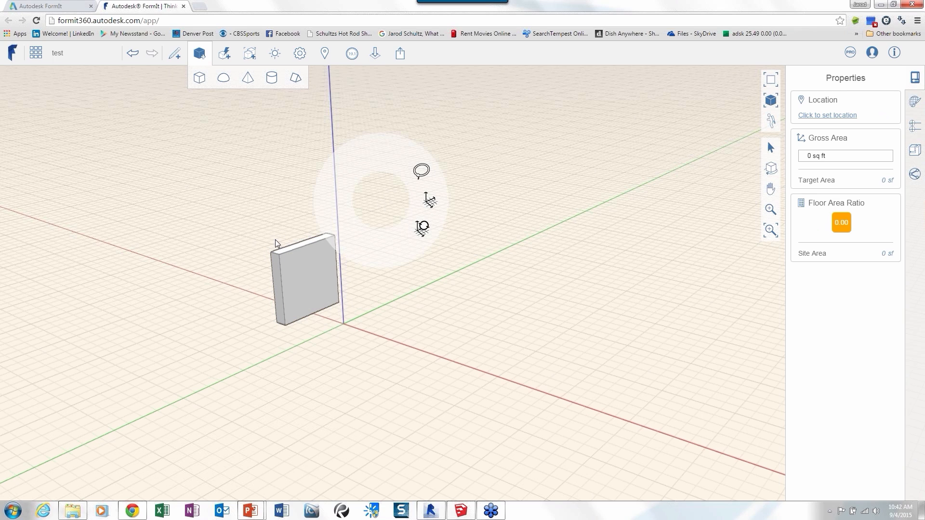
{"action": "left_click", "coordinate": [291, 251]}
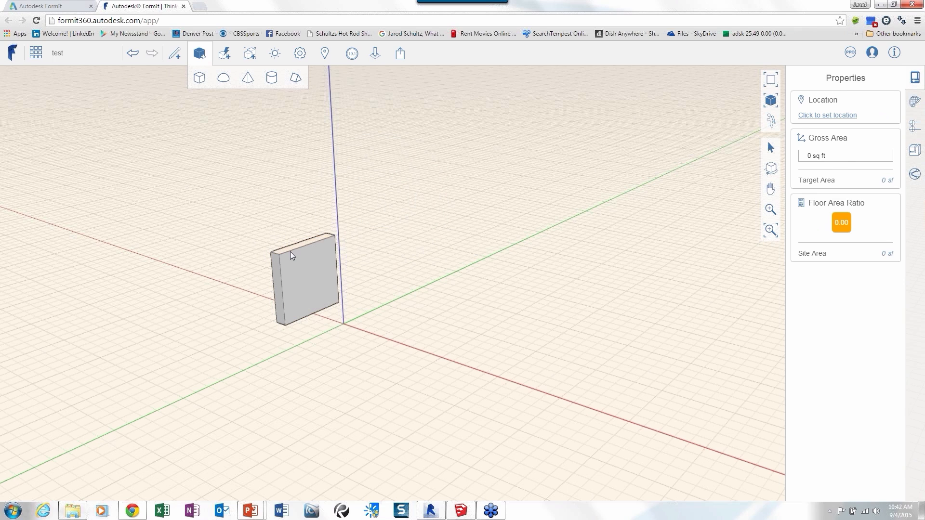
{"action": "right_click", "coordinate": [290, 252]}
{"action": "left_click", "coordinate": [278, 207]}
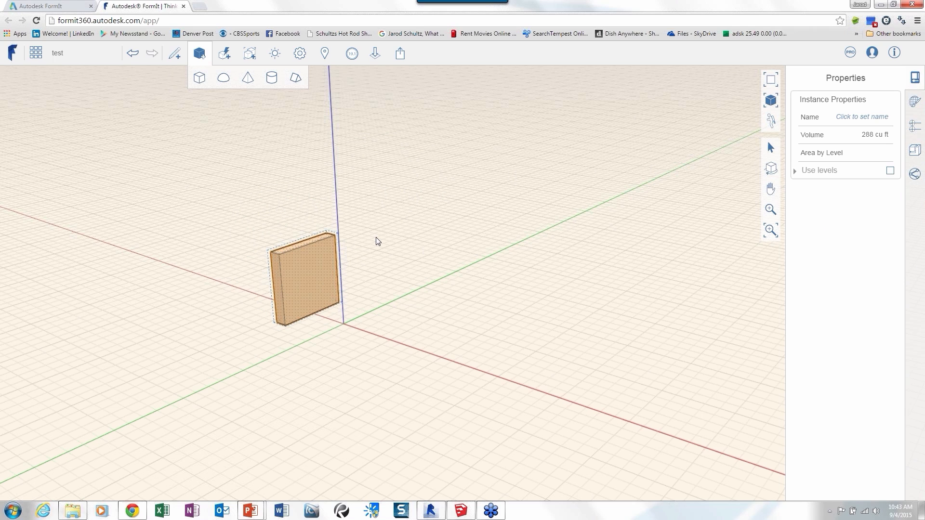
{"action": "left_click", "coordinate": [357, 246]}
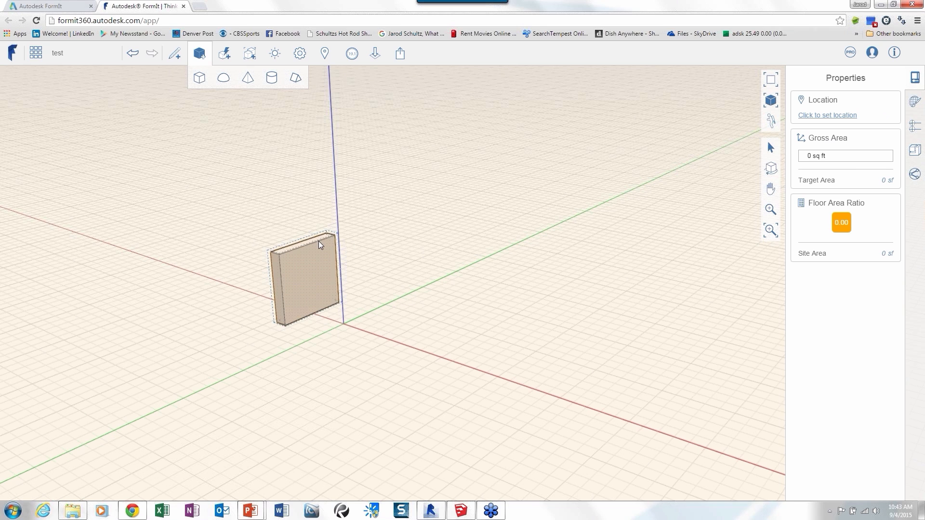
Edit the box group, giving it the presenter's first name and setting its category to Furniture.
{"action": "double_click", "coordinate": [319, 241]}
{"action": "double_click", "coordinate": [357, 246]}
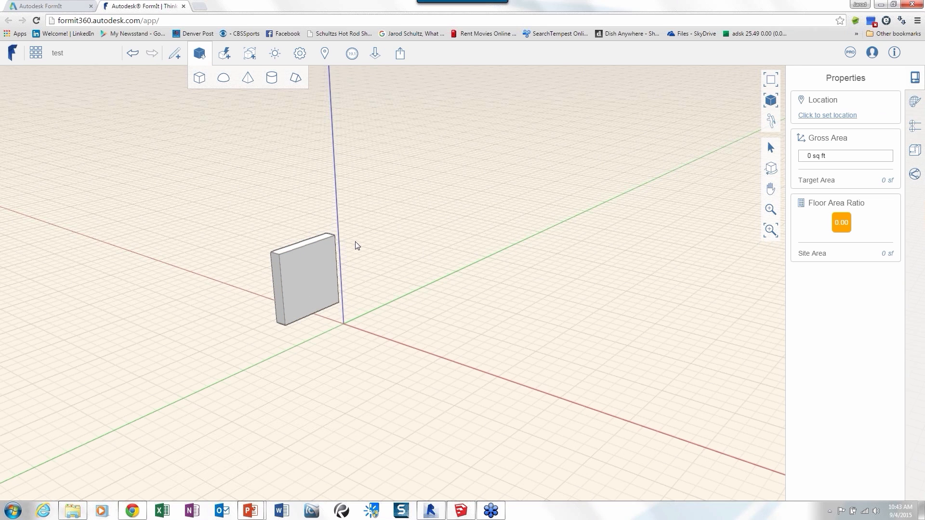
{"action": "double_click", "coordinate": [320, 257]}
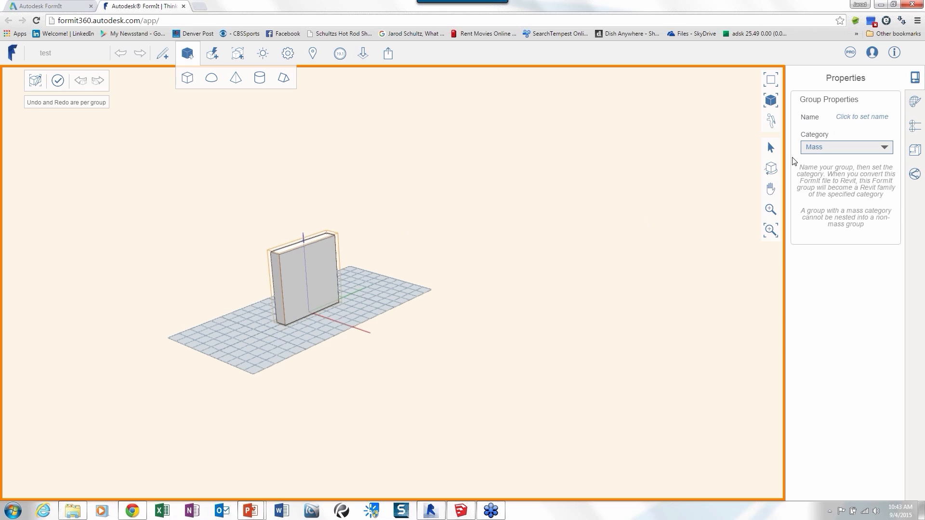
{"action": "left_click", "coordinate": [870, 118]}
{"action": "type", "text": "Jarod"}
{"action": "key", "text": "Return"}
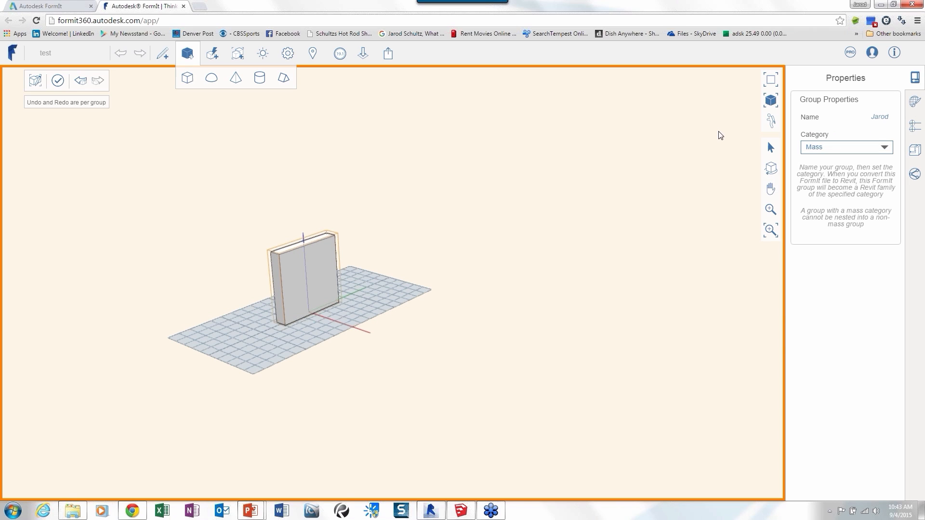
{"action": "left_click", "coordinate": [840, 149]}
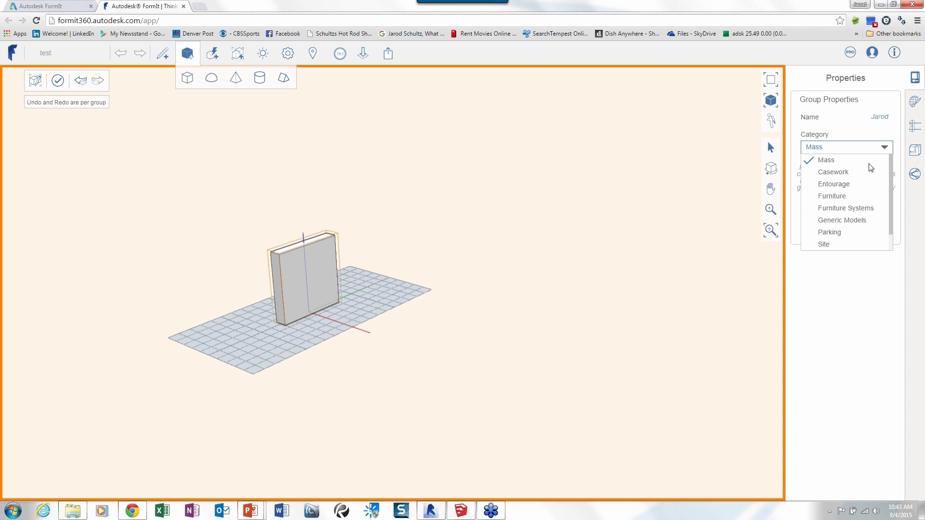
{"action": "mouse_move", "coordinate": [891, 180]}
{"action": "left_mouse_down"}
{"action": "mouse_move", "coordinate": [890, 190]}
{"action": "mouse_move", "coordinate": [889, 174]}
{"action": "left_mouse_up"}
{"action": "double_click", "coordinate": [417, 223]}
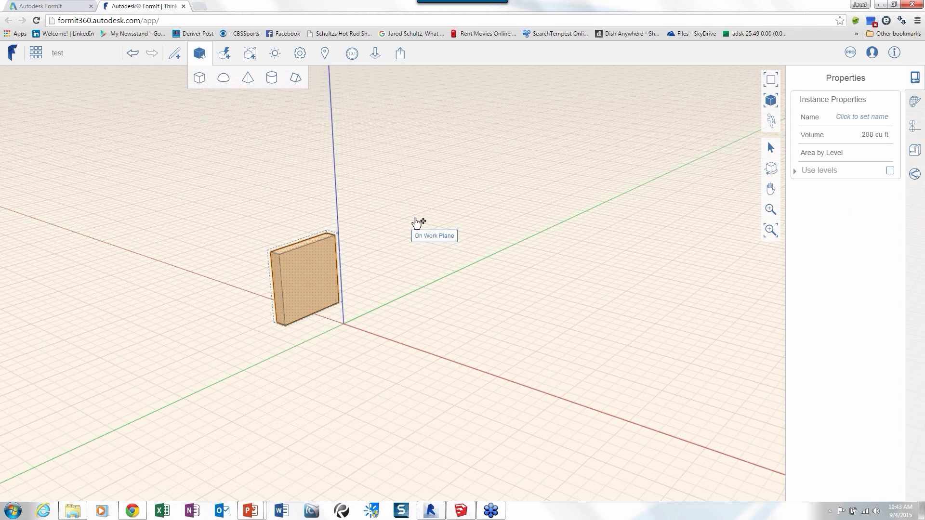
Paste four copies of the furniture group at separate spots on the ground around the origin.
{"action": "key", "text": "ctrl+v"}
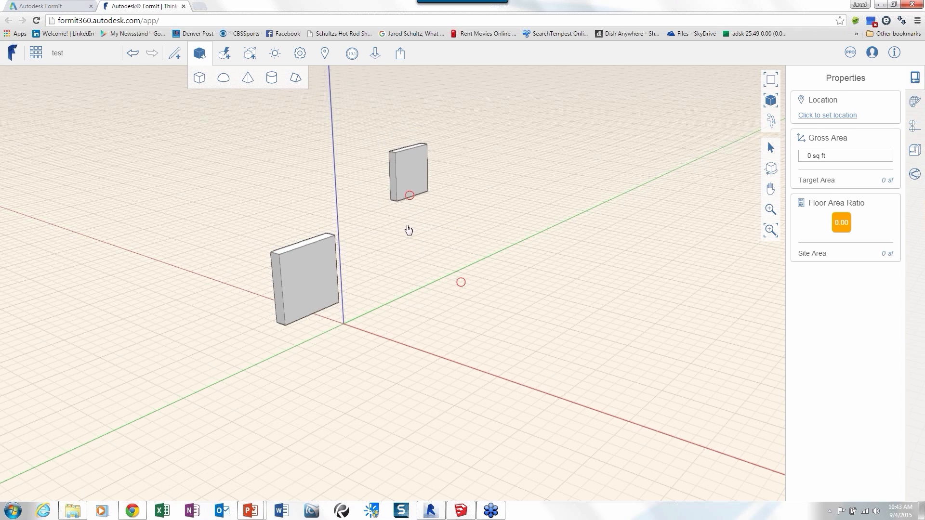
{"action": "left_click", "coordinate": [434, 250]}
{"action": "key", "text": "ctrl+v"}
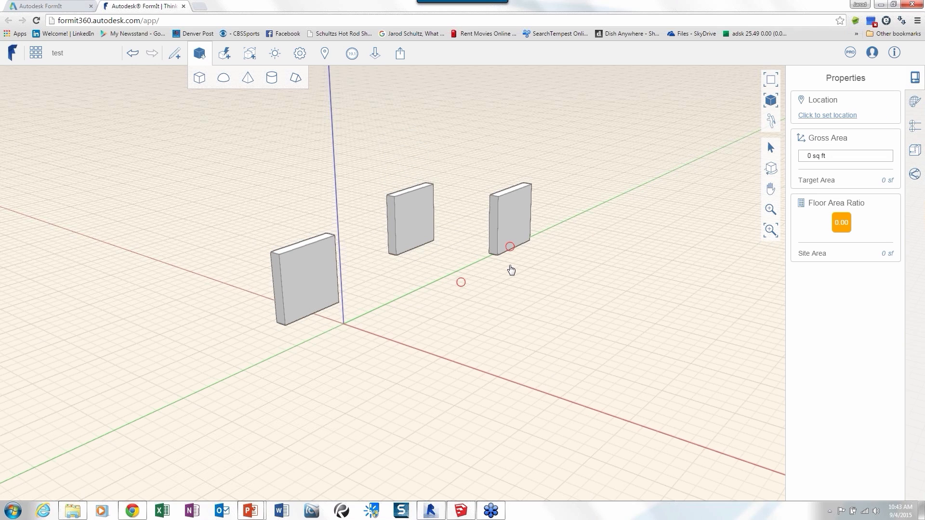
{"action": "left_click", "coordinate": [510, 249]}
{"action": "key", "text": "ctrl+v"}
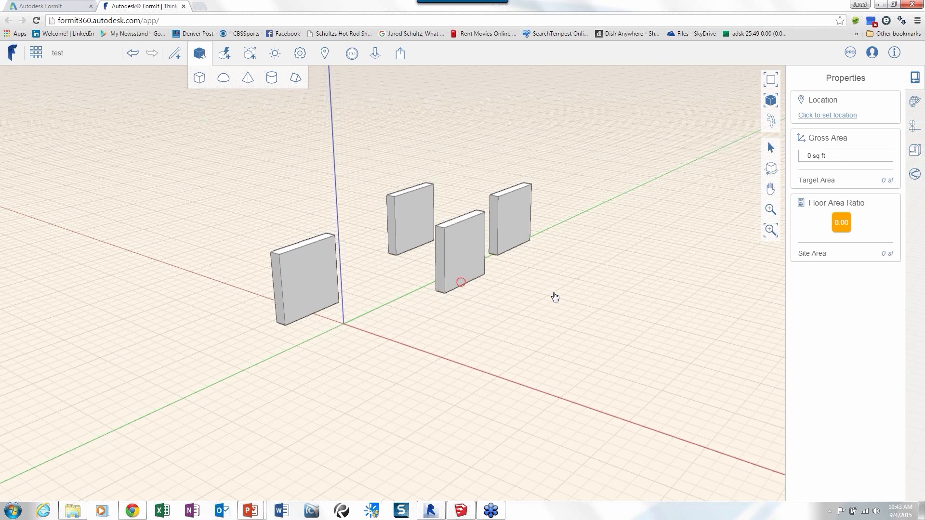
{"action": "left_click", "coordinate": [554, 293]}
{"action": "key", "text": "ctrl+v"}
{"action": "left_click", "coordinate": [493, 375]}
Open the original box group for editing and push-pull its large front face.
{"action": "left_click", "coordinate": [305, 255]}
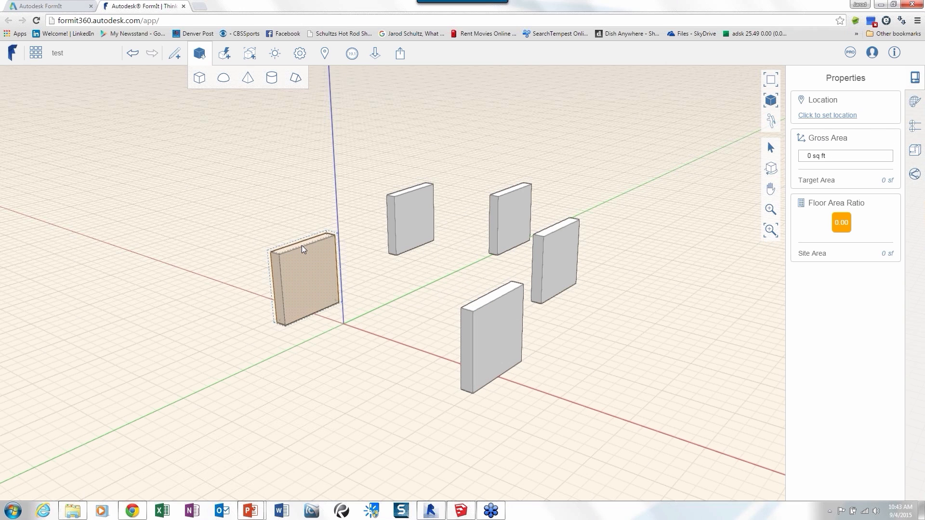
{"action": "double_click", "coordinate": [302, 246]}
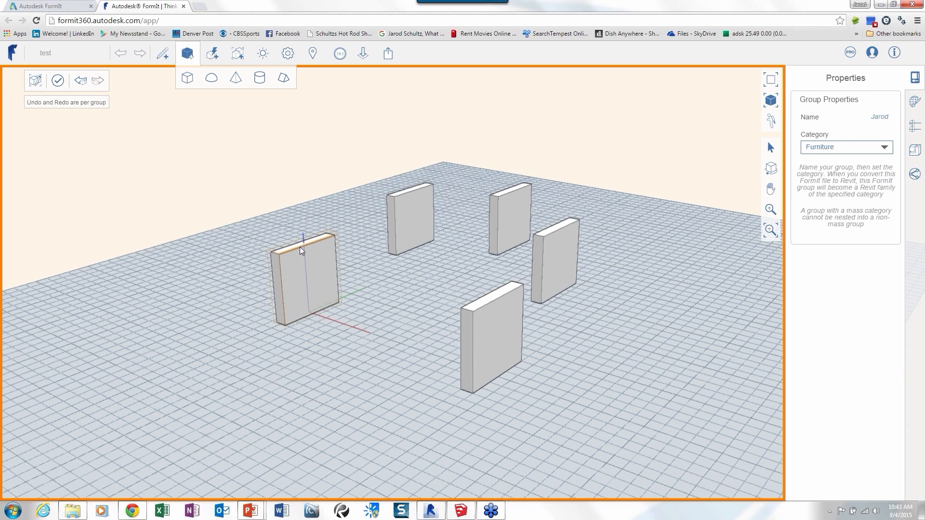
{"action": "left_click", "coordinate": [309, 268]}
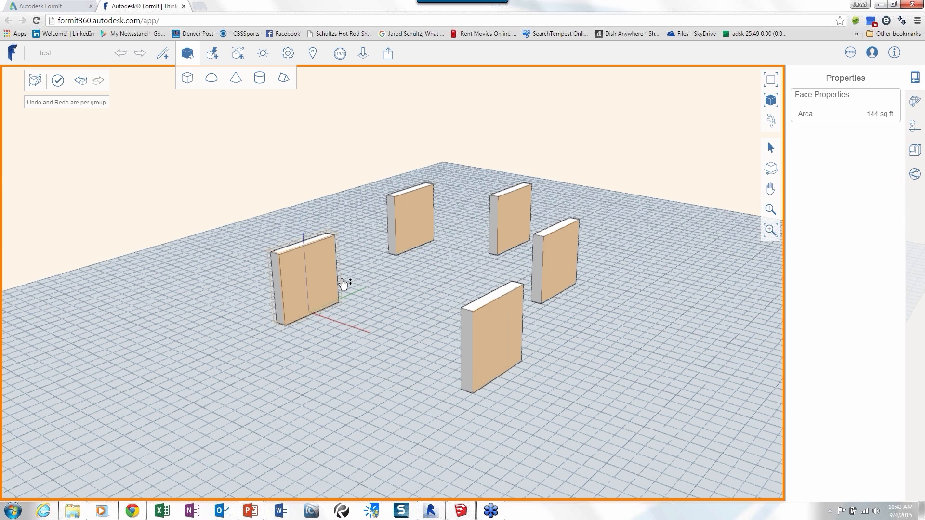
{"action": "left_click_drag", "start_coordinate": [343, 284], "coordinate": [374, 294]}
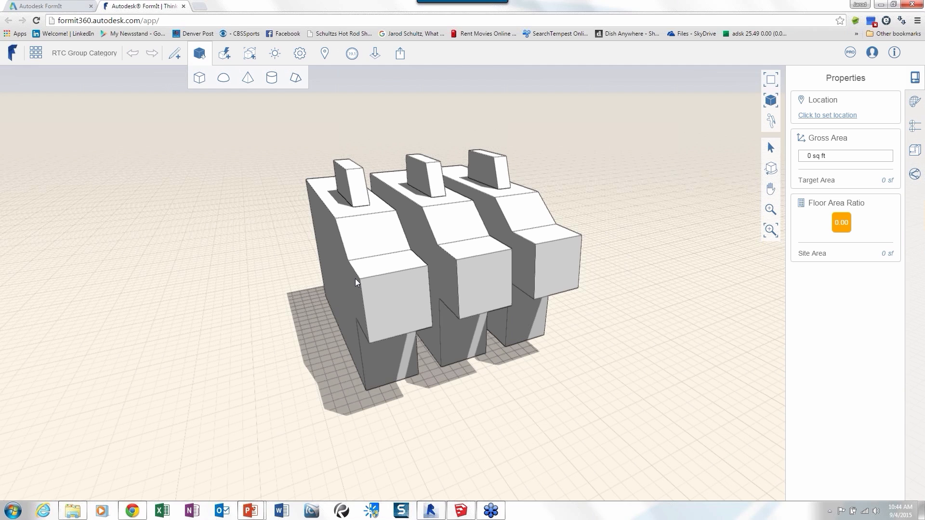
In the RTC Group Category sketch, open the nearest mass's nested Top group and try extruding its side face outward by about 10'.
{"action": "right_click_drag", "start_coordinate": [355, 278], "coordinate": [501, 241]}
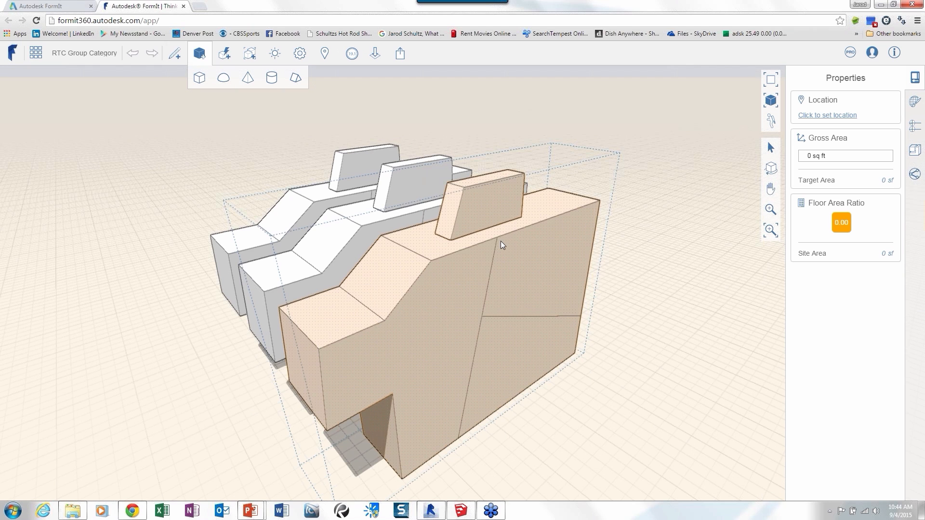
{"action": "double_click", "coordinate": [501, 241]}
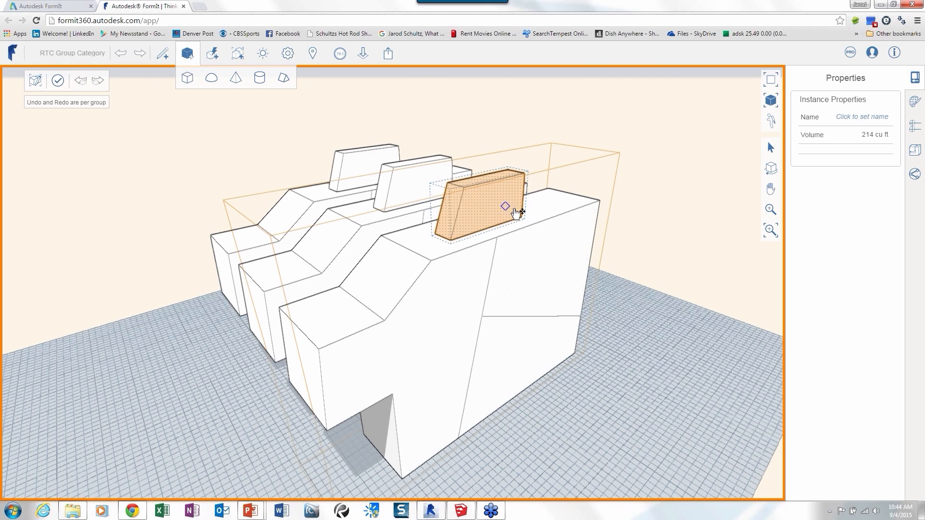
{"action": "left_click", "coordinate": [488, 195]}
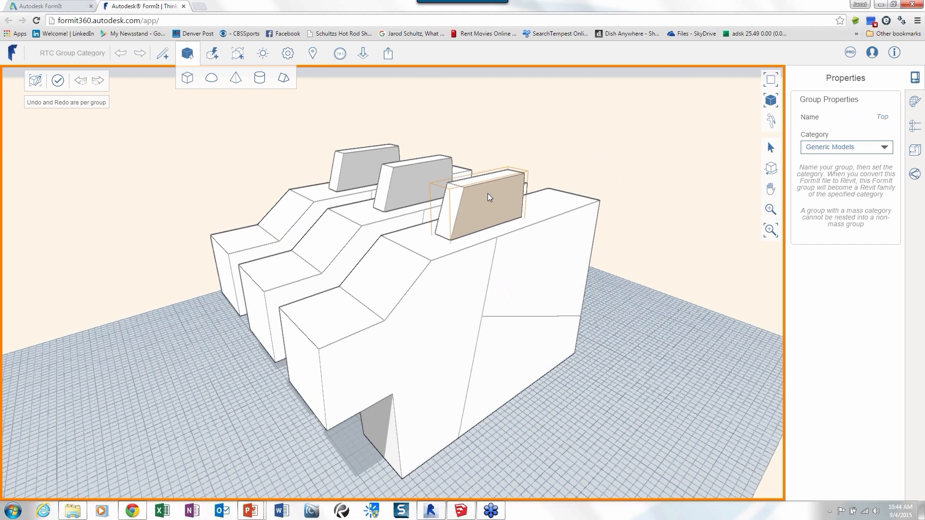
{"action": "left_click_drag", "start_coordinate": [488, 194], "coordinate": [449, 261]}
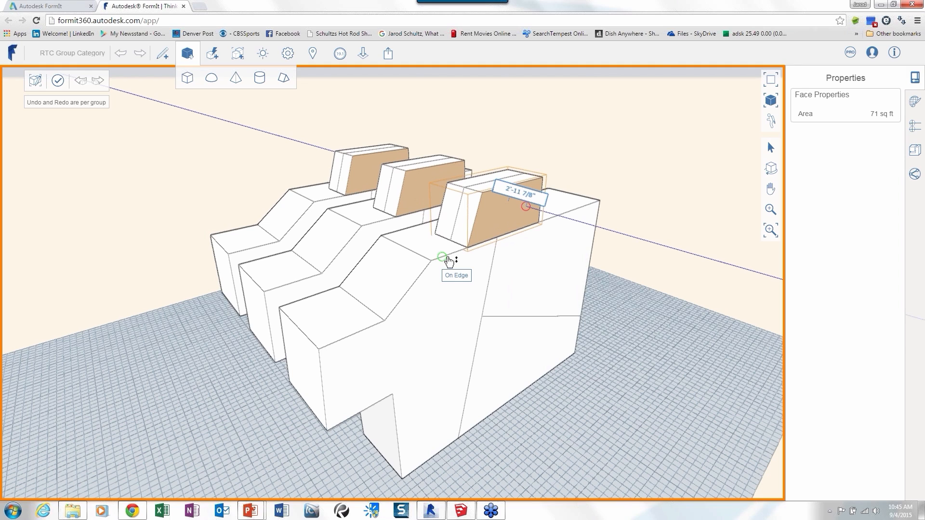
{"action": "left_click_drag", "start_coordinate": [449, 260], "coordinate": [450, 259]}
{"action": "key", "text": "Tab"}
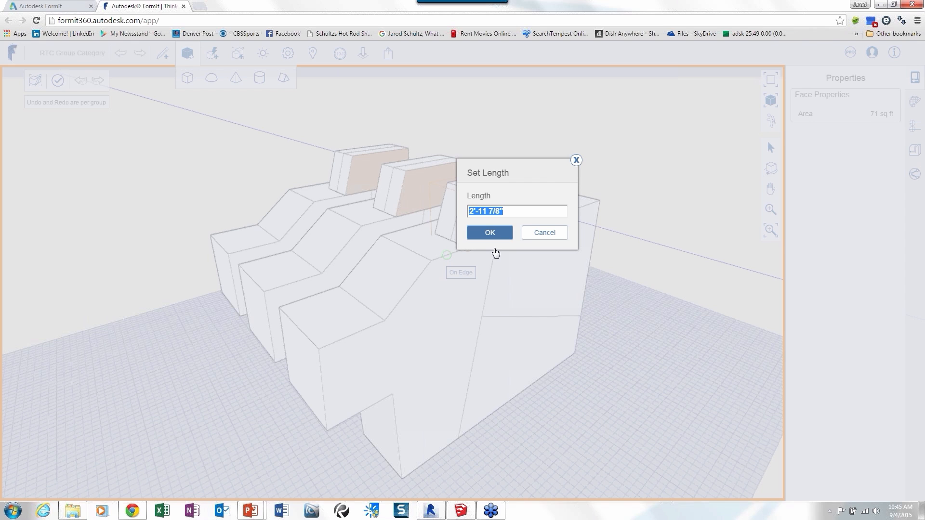
{"action": "left_click", "coordinate": [559, 236]}
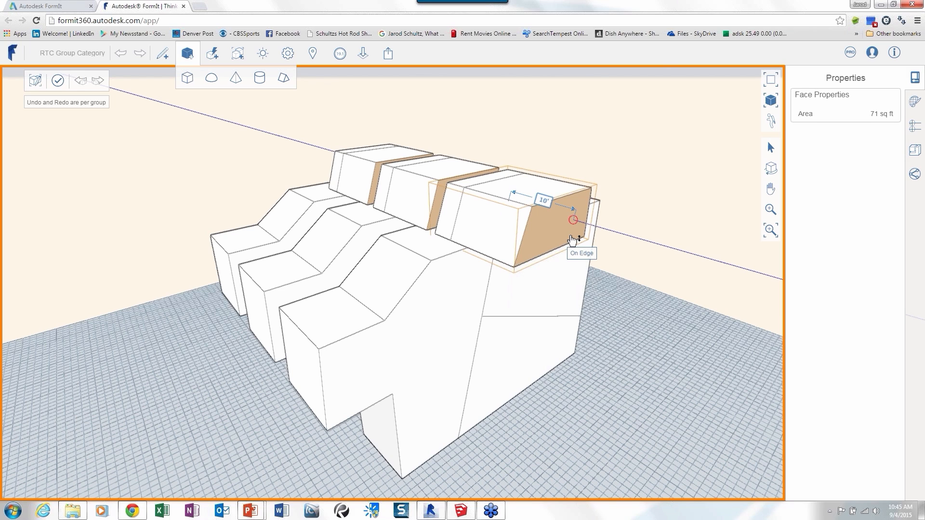
{"action": "left_click", "coordinate": [574, 226]}
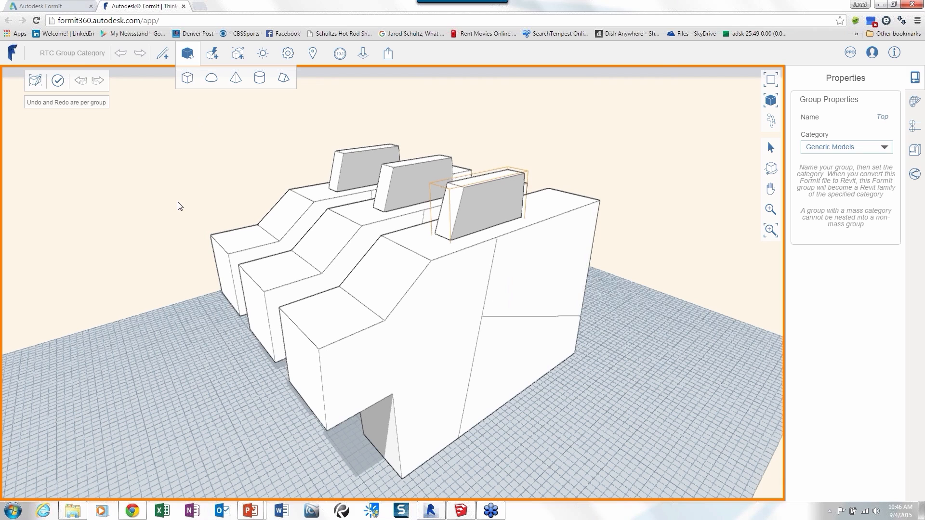
{"action": "double_click", "coordinate": [199, 183]}
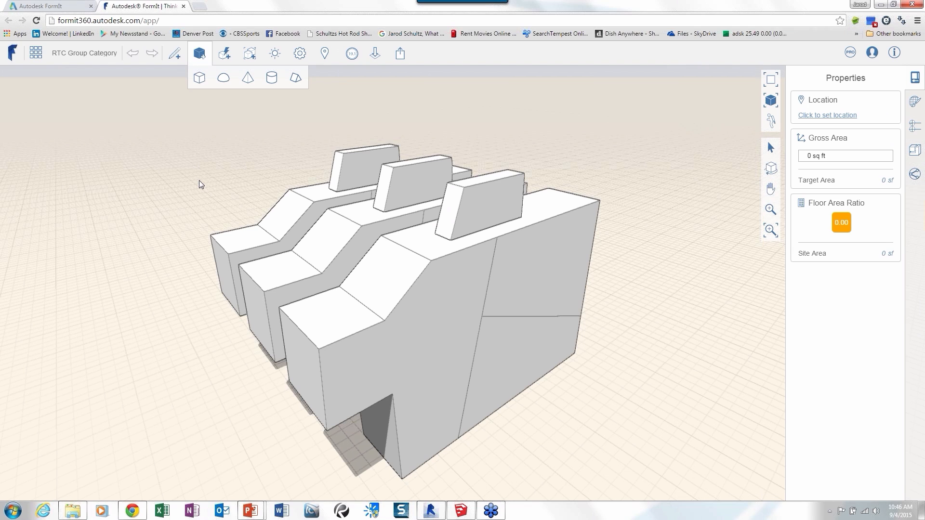
{"action": "scroll", "coordinate": [199, 181], "scroll_direction": "down", "scroll_amount": 2}
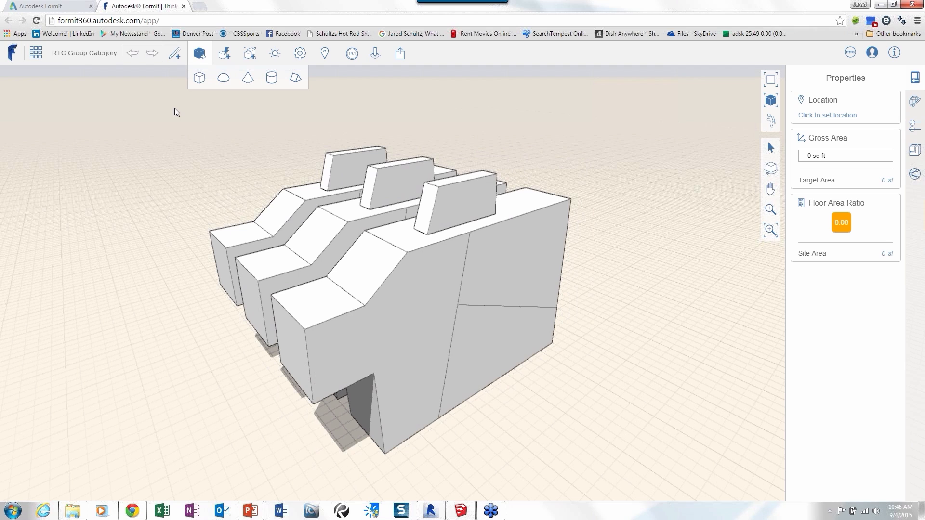
{"action": "left_click", "coordinate": [36, 53]}
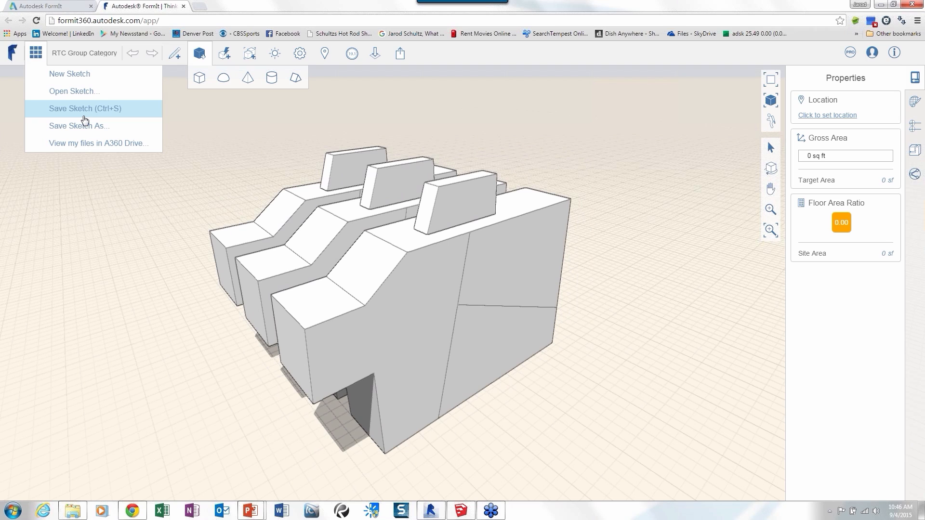
{"action": "left_click", "coordinate": [224, 125]}
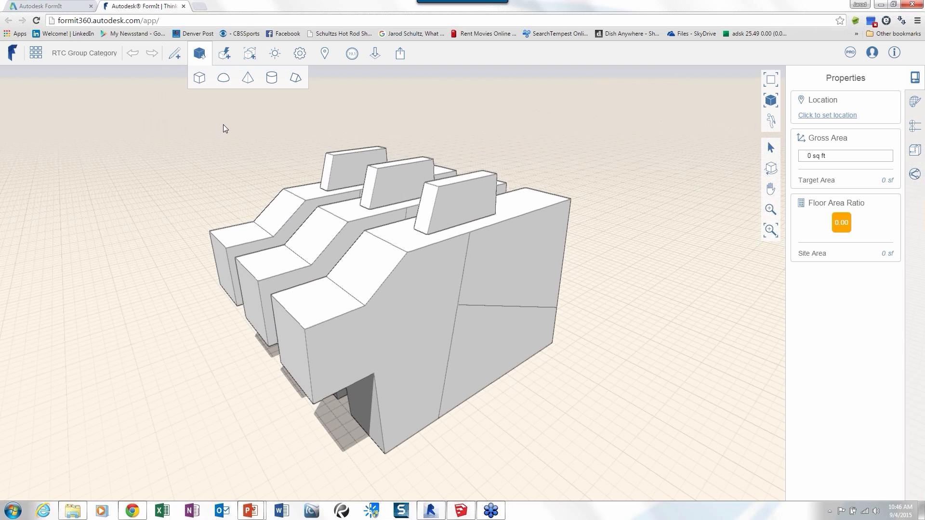
{"action": "left_click", "coordinate": [35, 52]}
Export the sketch locally as a FormIt 360 Sketch named RTC Group Category.axm in C:\FormIt\Files.
{"action": "mouse_move", "coordinate": [402, 57]}
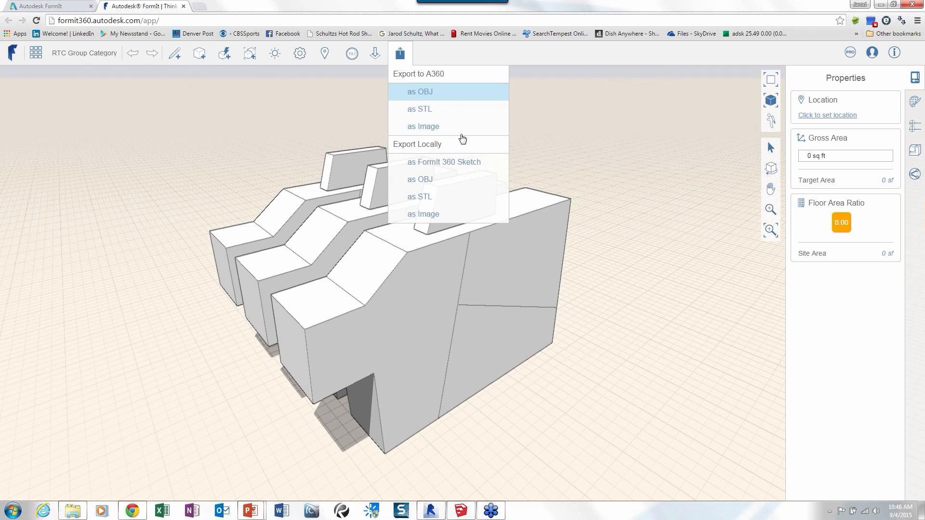
{"action": "left_click", "coordinate": [460, 166]}
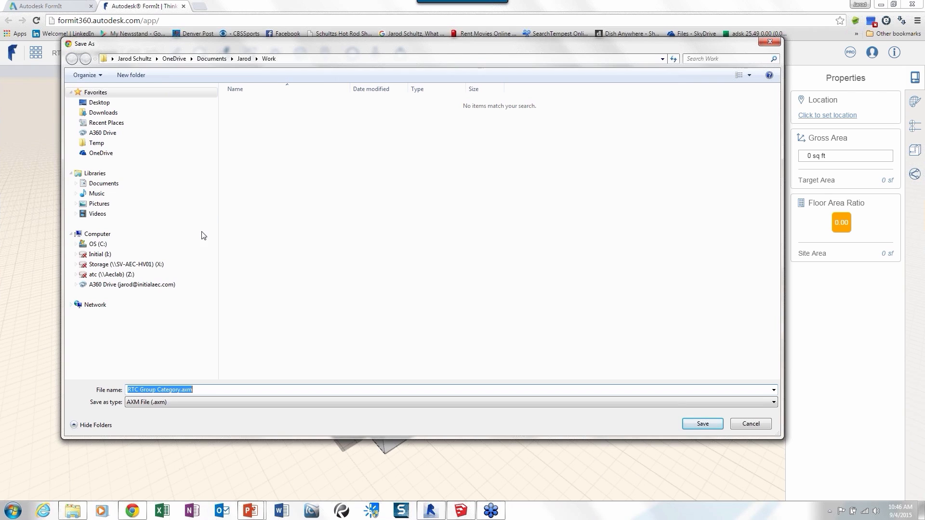
{"action": "left_click", "coordinate": [98, 244]}
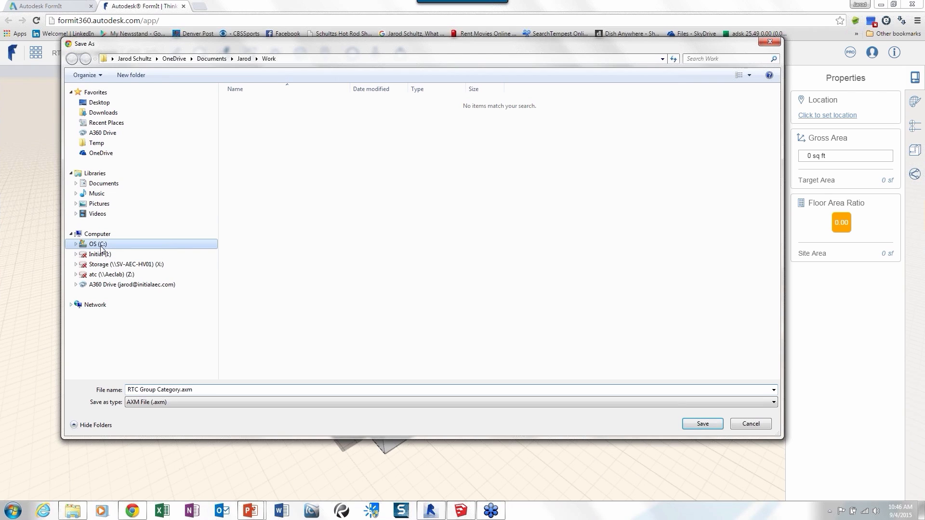
{"action": "left_click", "coordinate": [255, 153]}
{"action": "double_click", "coordinate": [256, 154]}
{"action": "double_click", "coordinate": [254, 105]}
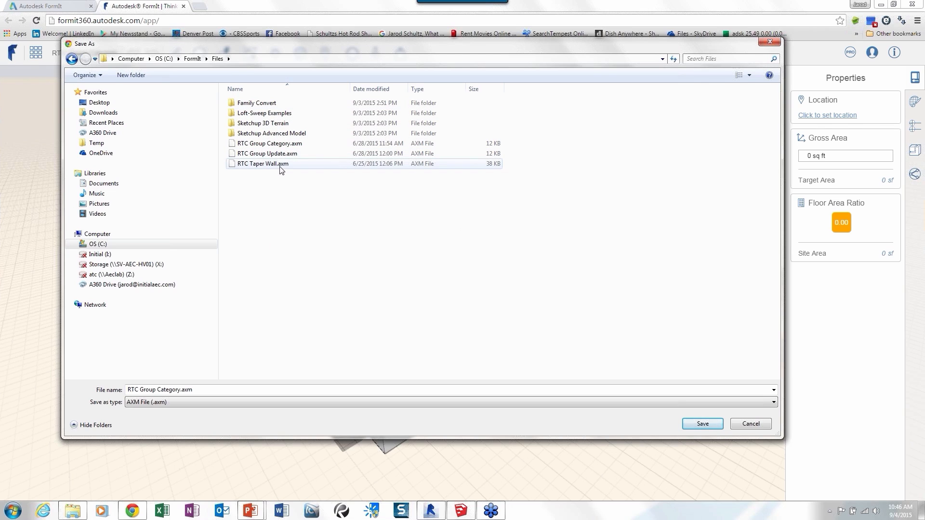
{"action": "left_click", "coordinate": [282, 145]}
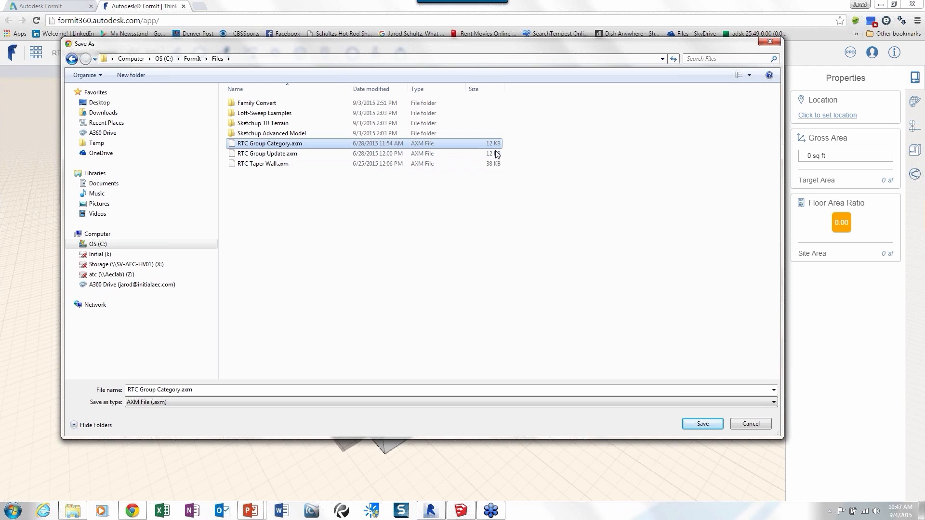
{"action": "left_click", "coordinate": [703, 424]}
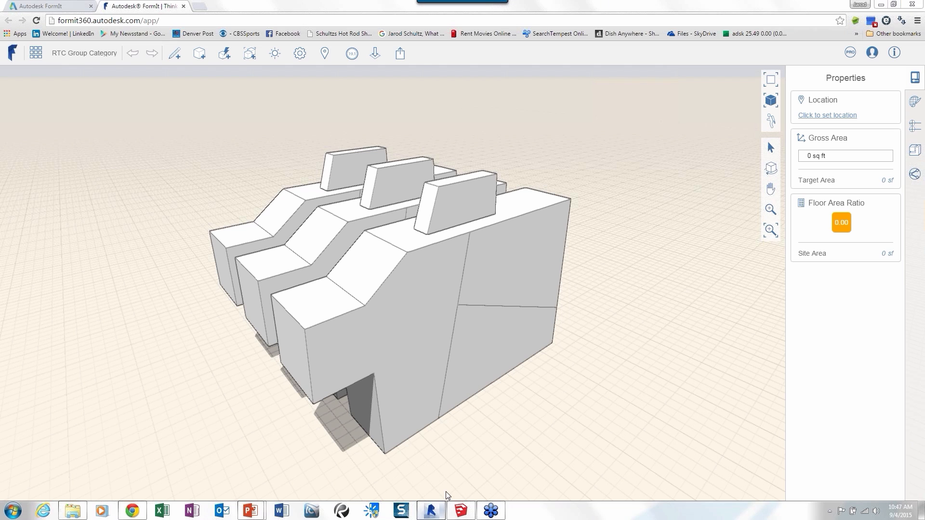
Switch to Revit and open the default 3D view of Project1.
{"action": "left_click", "coordinate": [441, 514]}
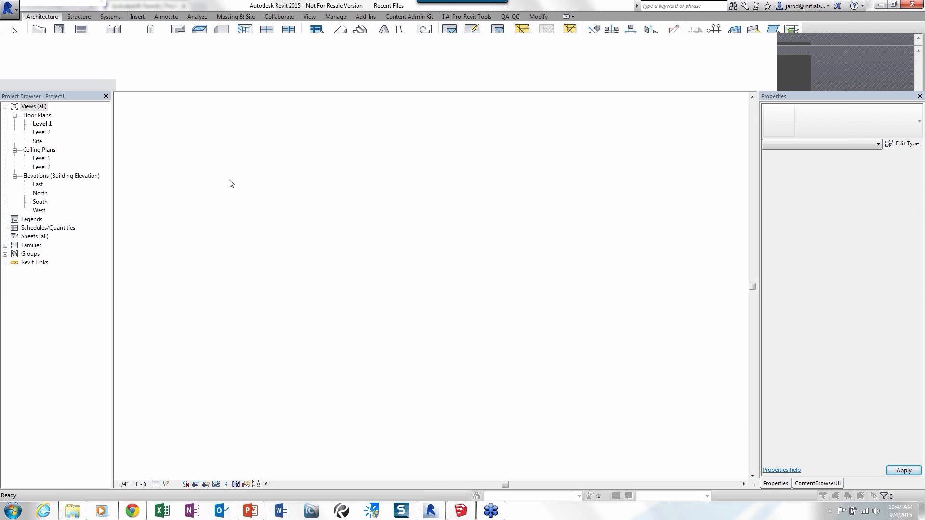
{"action": "left_click", "coordinate": [142, 73]}
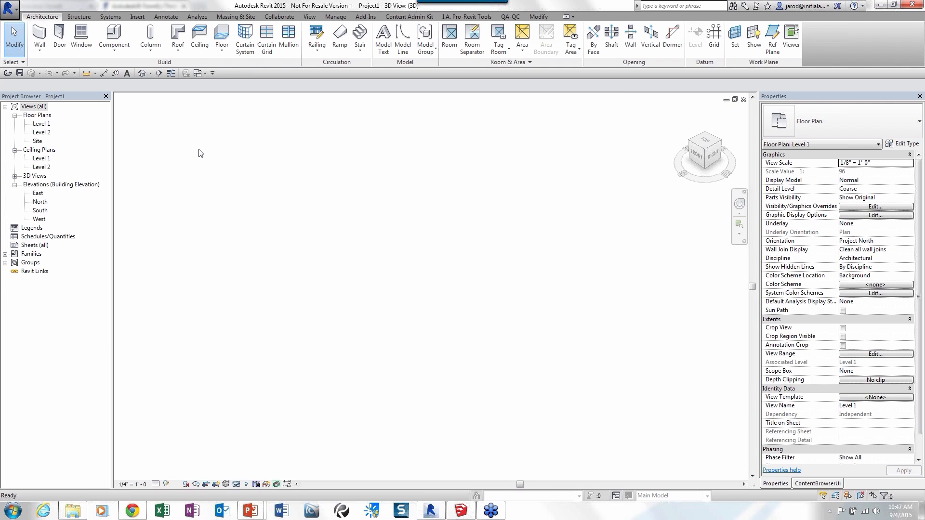
{"action": "left_click", "coordinate": [186, 74]}
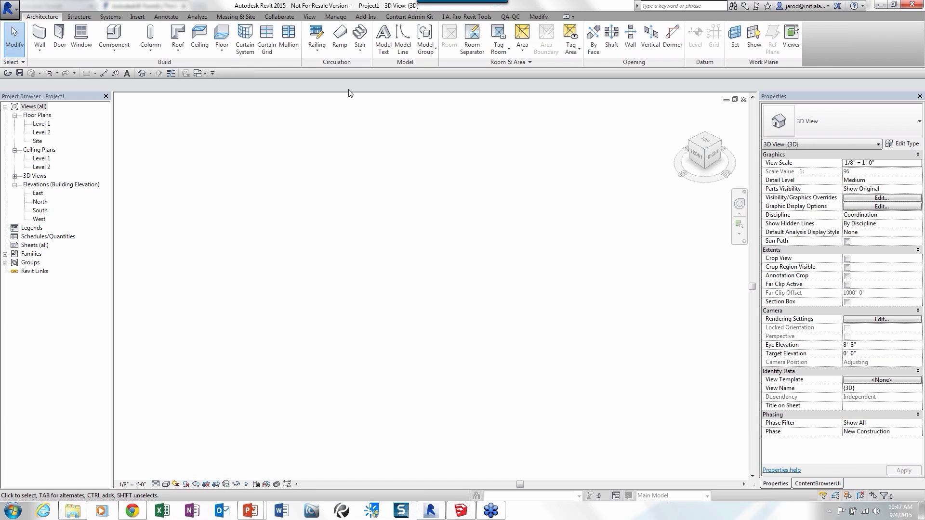
Convert the exported FormIt 360 sketch to RVT, accepting the mass geometry warnings, and fit the masses in the 3D view.
{"action": "left_click", "coordinate": [365, 17]}
{"action": "left_click", "coordinate": [369, 50]}
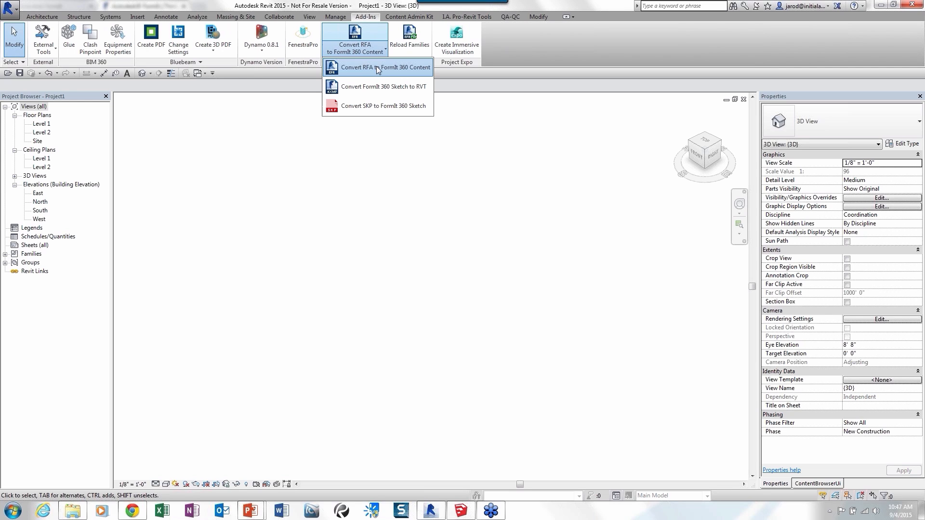
{"action": "left_click", "coordinate": [388, 92]}
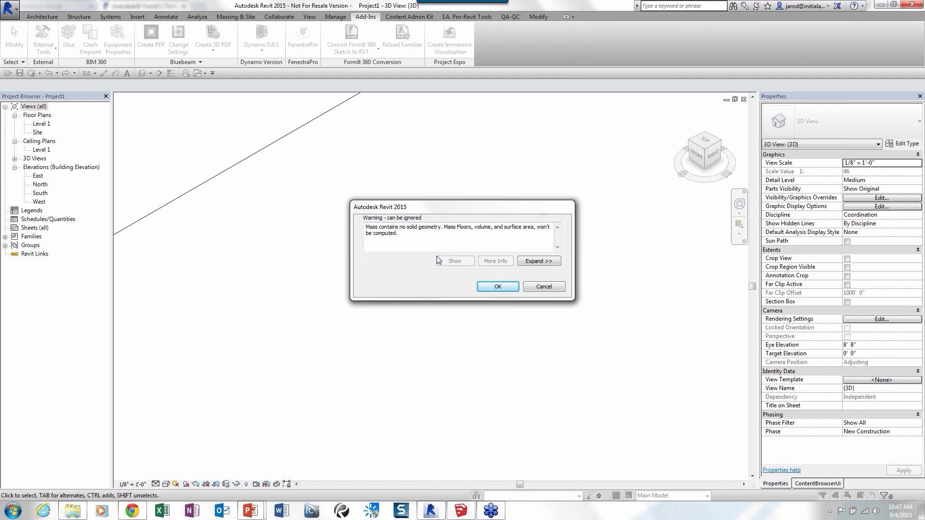
{"action": "left_click", "coordinate": [498, 287]}
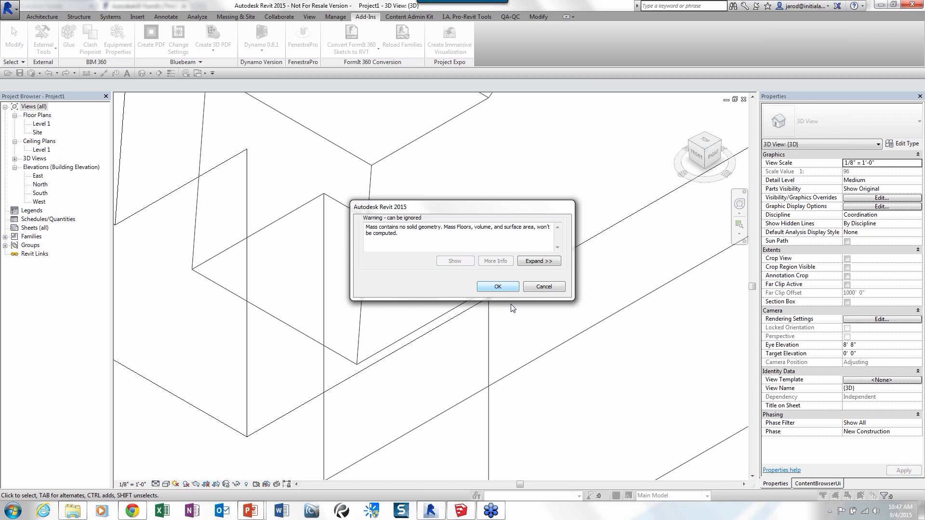
{"action": "left_click", "coordinate": [499, 288]}
{"action": "scroll", "coordinate": [454, 265], "scroll_direction": "down", "scroll_amount": 6}
{"action": "middle_click_drag", "start_coordinate": [516, 277], "coordinate": [498, 335]}
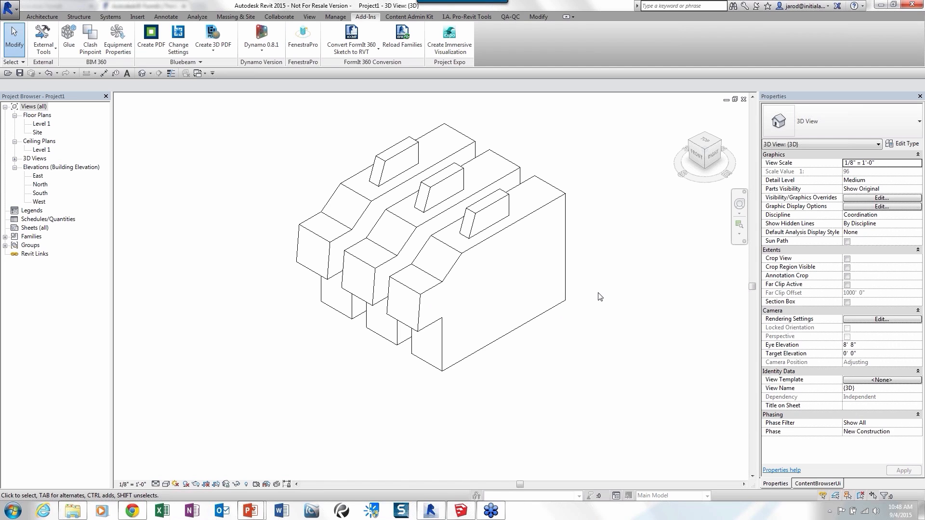
Examine the family type and category of the nearest imported mass, leaving it deselected.
{"action": "left_click", "coordinate": [543, 314]}
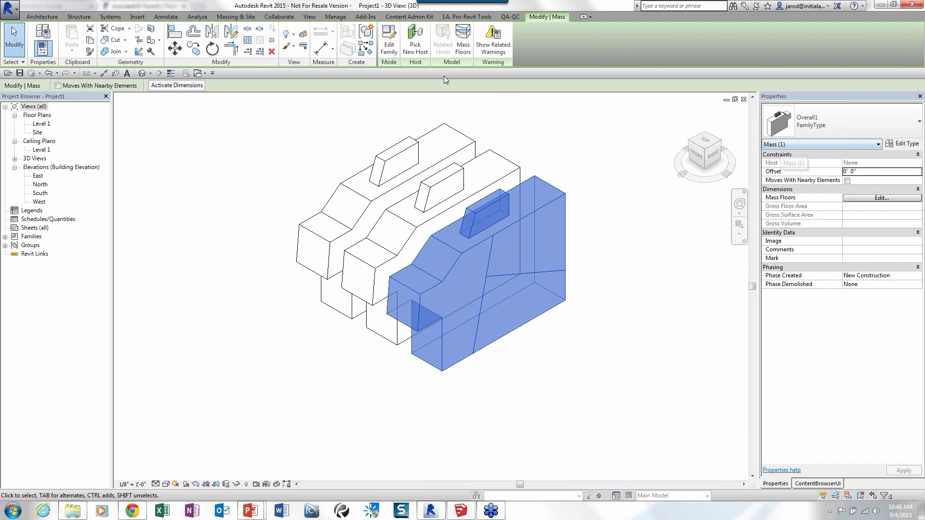
{"action": "left_click", "coordinate": [560, 157]}
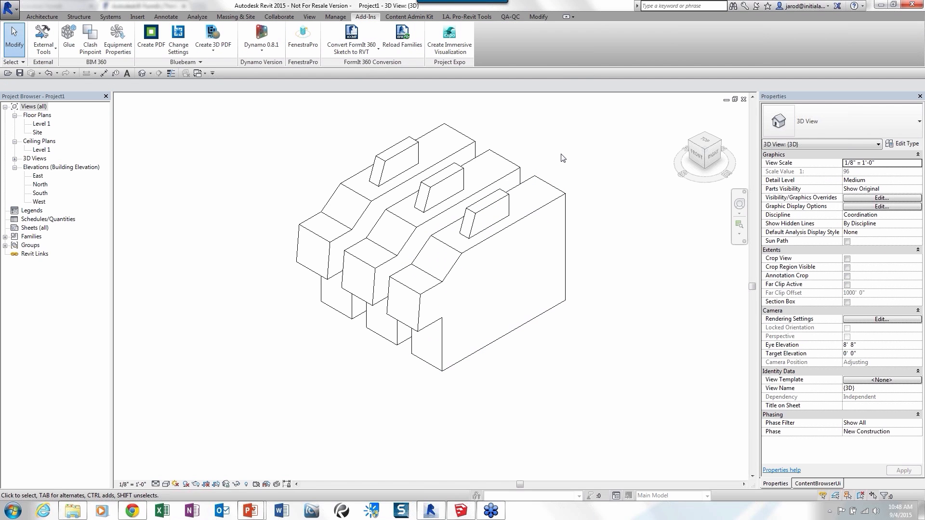
{"action": "middle_click_drag", "start_coordinate": [566, 161], "coordinate": [569, 175]}
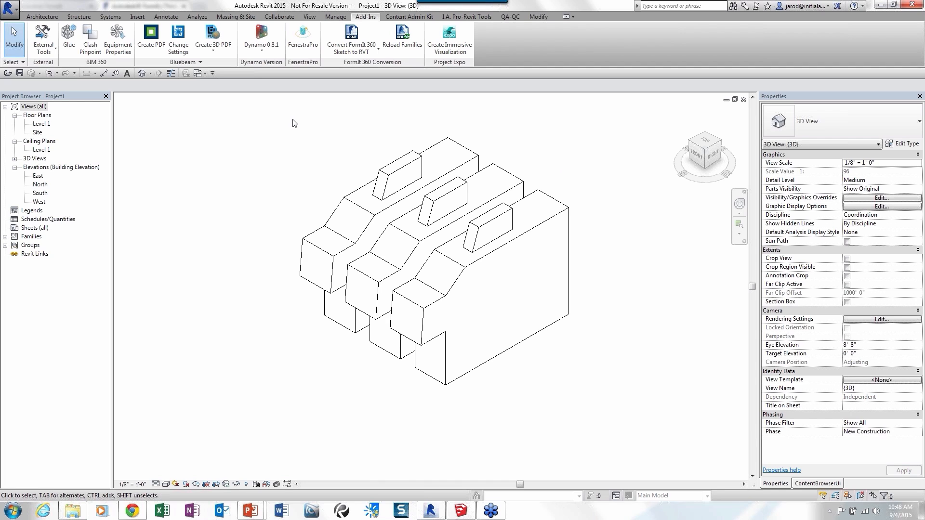
Create Generic - 8" walls by face on the long near side face of each of the three top boxes.
{"action": "left_click", "coordinate": [236, 17]}
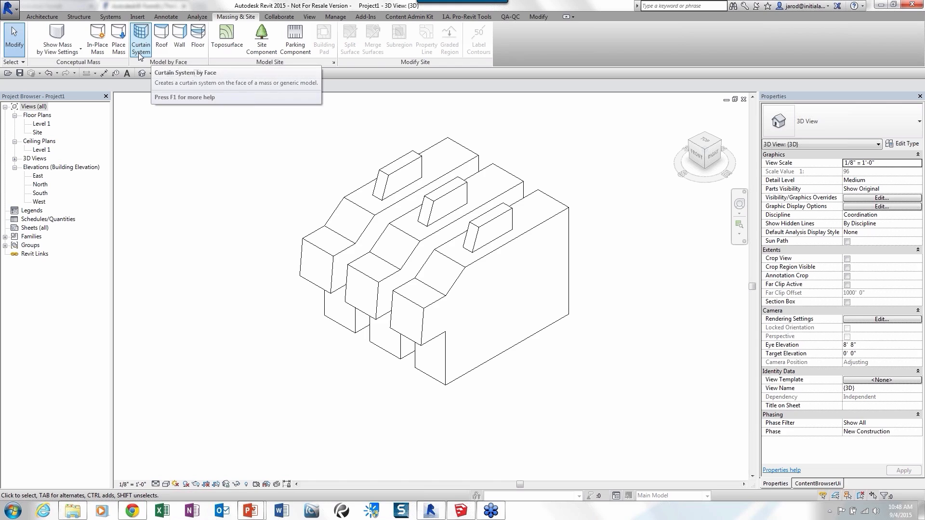
{"action": "left_click", "coordinate": [177, 48]}
{"action": "scroll", "coordinate": [378, 187], "scroll_direction": "up", "scroll_amount": 5}
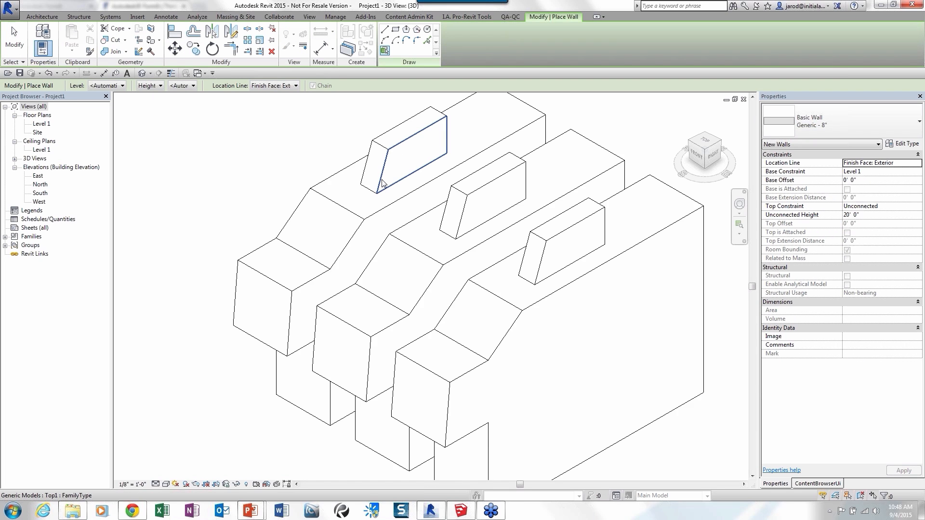
{"action": "left_click", "coordinate": [378, 186]}
{"action": "left_click", "coordinate": [501, 238]}
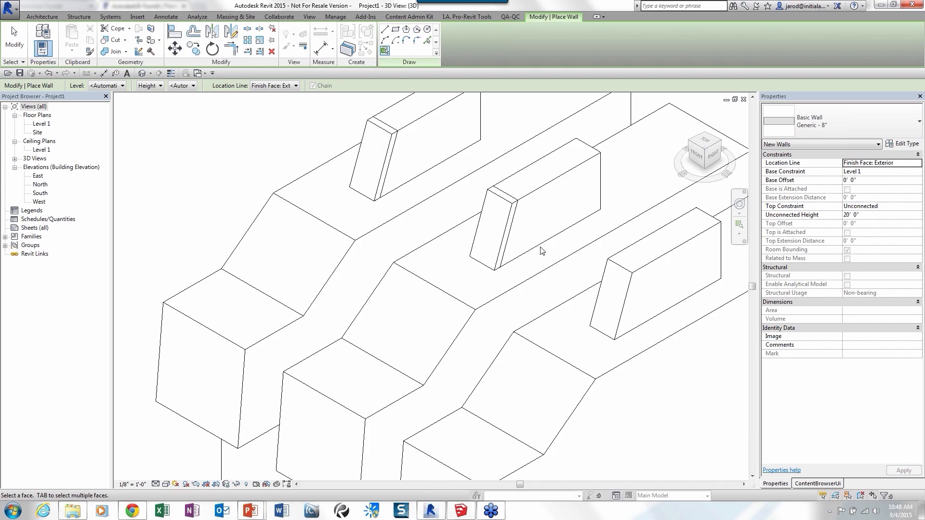
{"action": "left_click", "coordinate": [617, 279]}
{"action": "scroll", "coordinate": [355, 159], "scroll_direction": "down", "scroll_amount": 3}
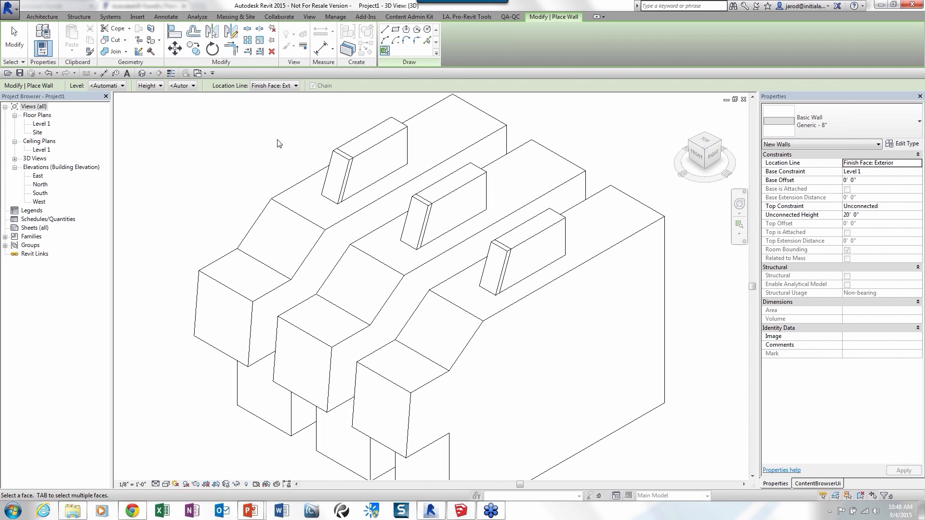
{"action": "left_click", "coordinate": [238, 17]}
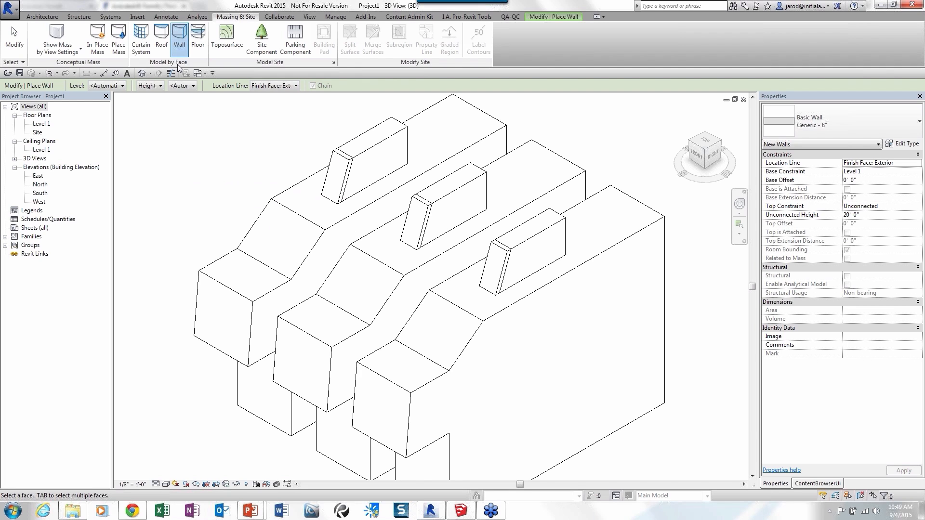
{"action": "scroll", "coordinate": [193, 182], "scroll_direction": "down", "scroll_amount": 1}
{"action": "scroll", "coordinate": [242, 187], "scroll_direction": "down", "scroll_amount": 2}
{"action": "middle_click_drag", "start_coordinate": [242, 186], "coordinate": [235, 180]}
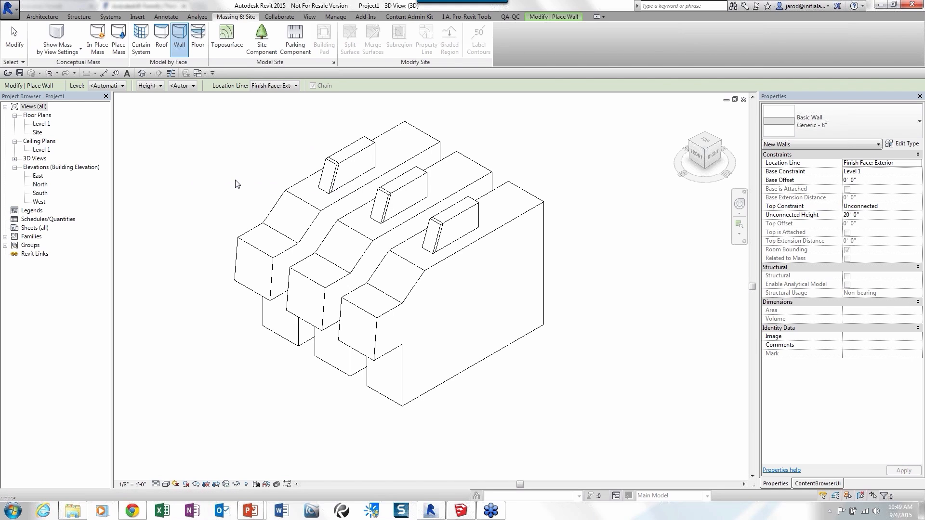
Switch back to FormIt in Chrome and open the RTC Group Update sketch from the Sketch Gallery.
{"action": "left_click", "coordinate": [143, 504]}
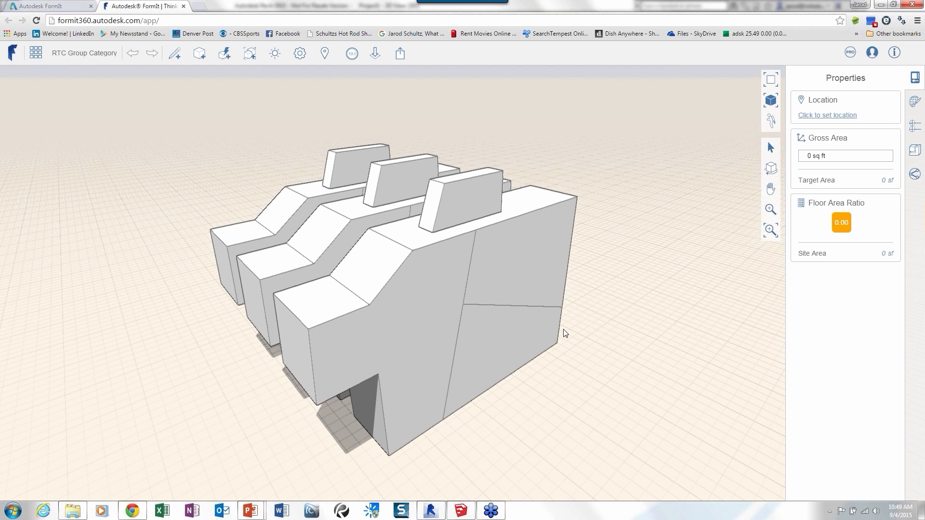
{"action": "middle_click_drag", "start_coordinate": [565, 334], "coordinate": [611, 339]}
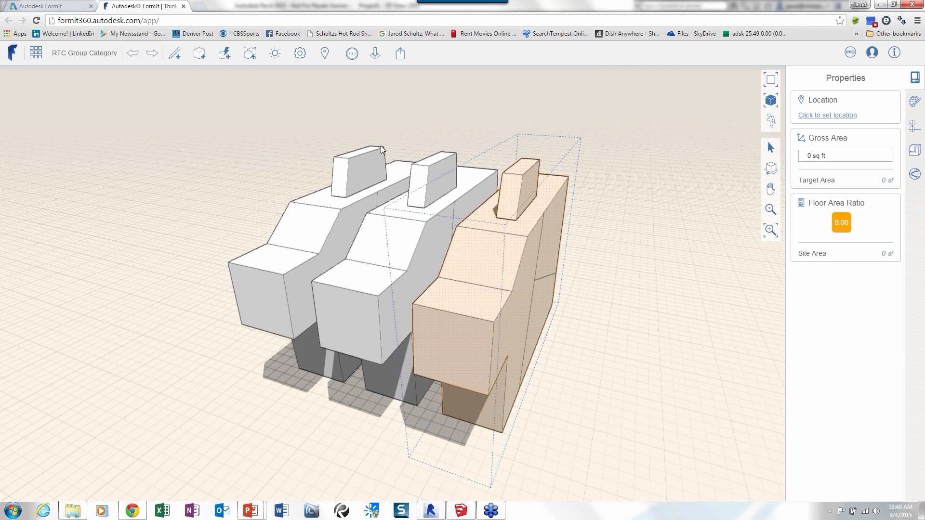
{"action": "left_click", "coordinate": [36, 54]}
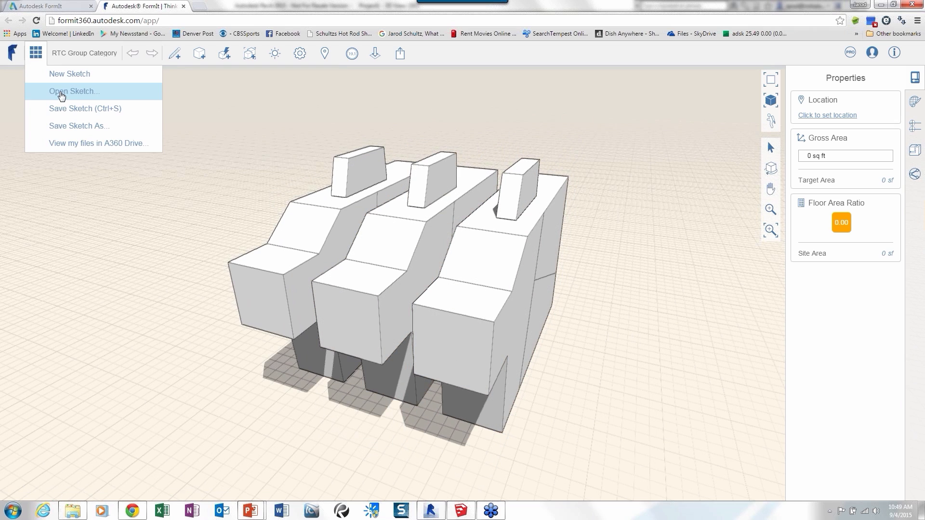
{"action": "left_click", "coordinate": [63, 95]}
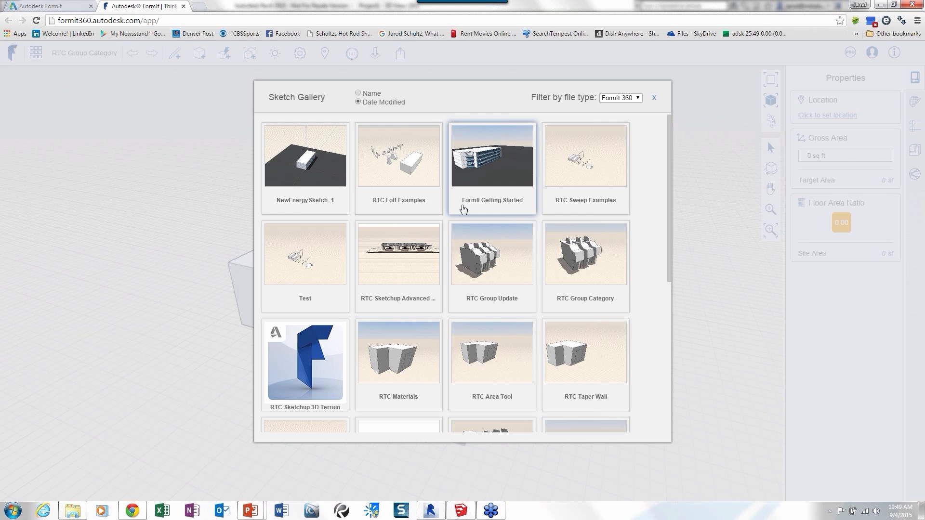
{"action": "left_click", "coordinate": [492, 255]}
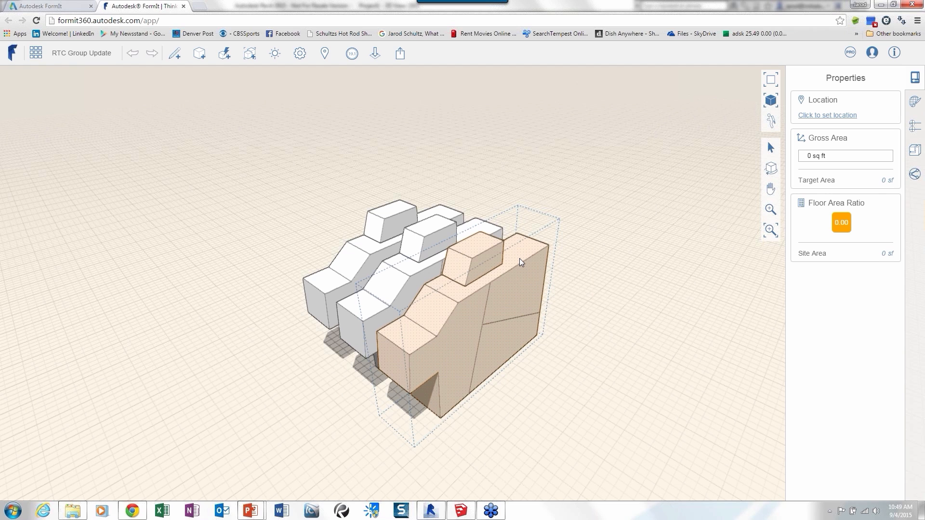
Export the sketch locally as a FormIt 360 Sketch named RTC Group Update.axm in C:\FormIt\Files.
{"action": "scroll", "coordinate": [519, 259], "scroll_direction": "up", "scroll_amount": 5}
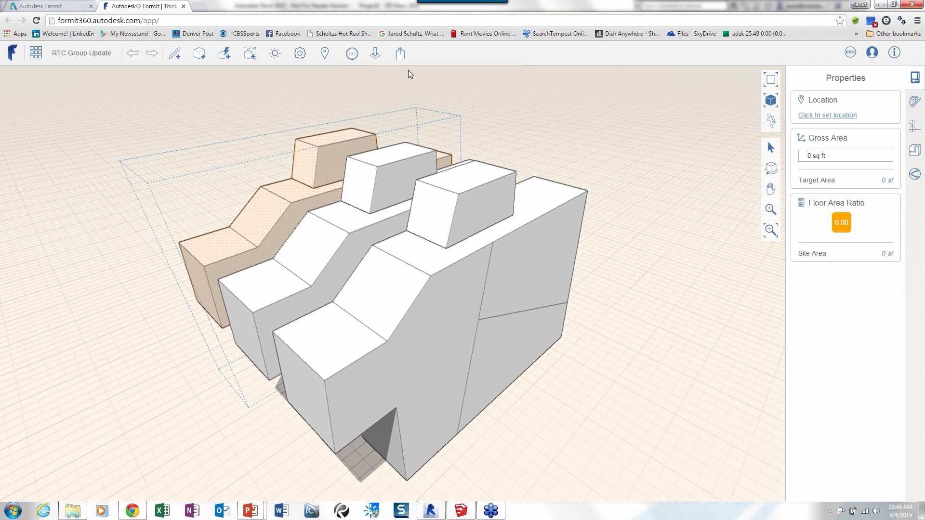
{"action": "left_click", "coordinate": [436, 162]}
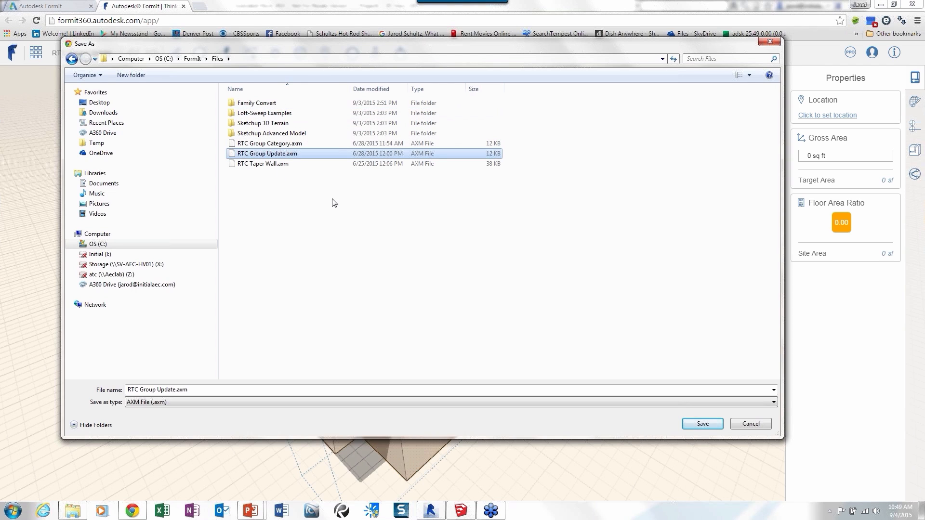
{"action": "left_click", "coordinate": [711, 423]}
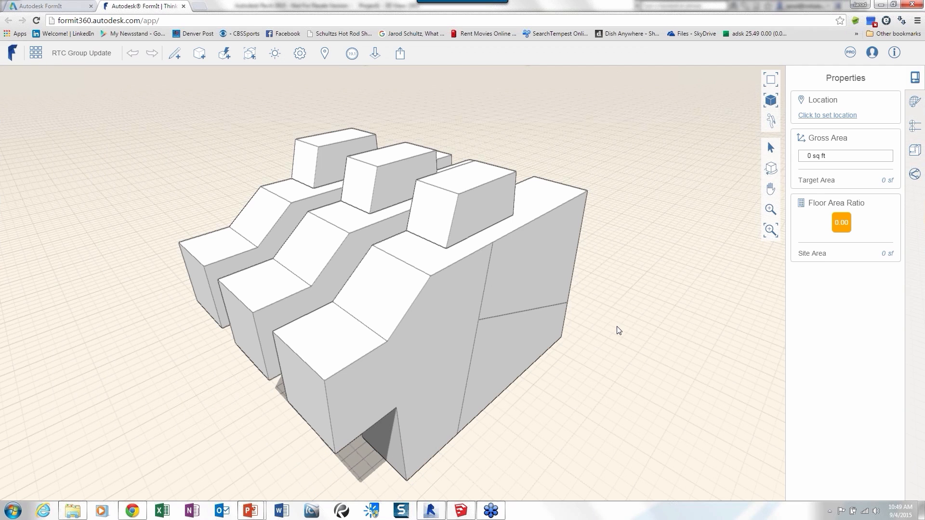
Switch to Revit and create a new project from the Structural Template.
{"action": "left_click", "coordinate": [430, 510]}
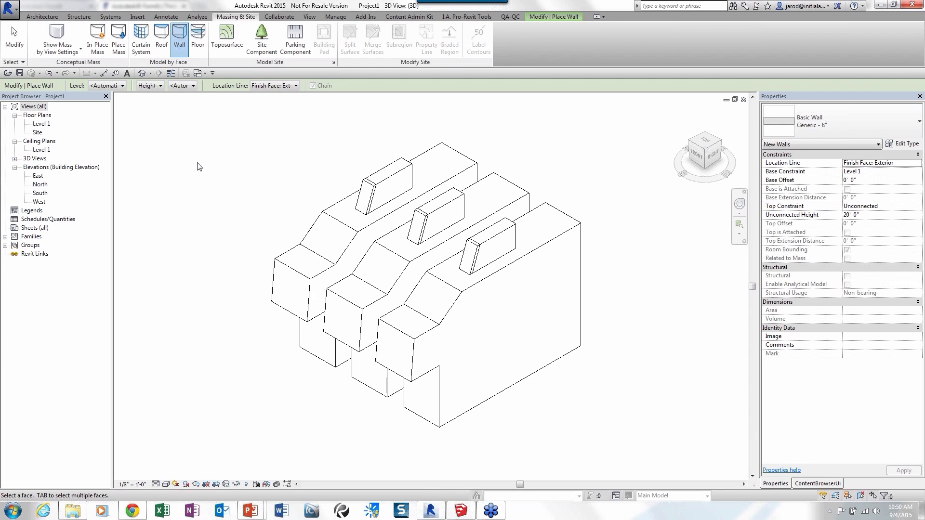
{"action": "left_click", "coordinate": [40, 17]}
{"action": "left_click", "coordinate": [20, 9]}
{"action": "mouse_move", "coordinate": [35, 44]}
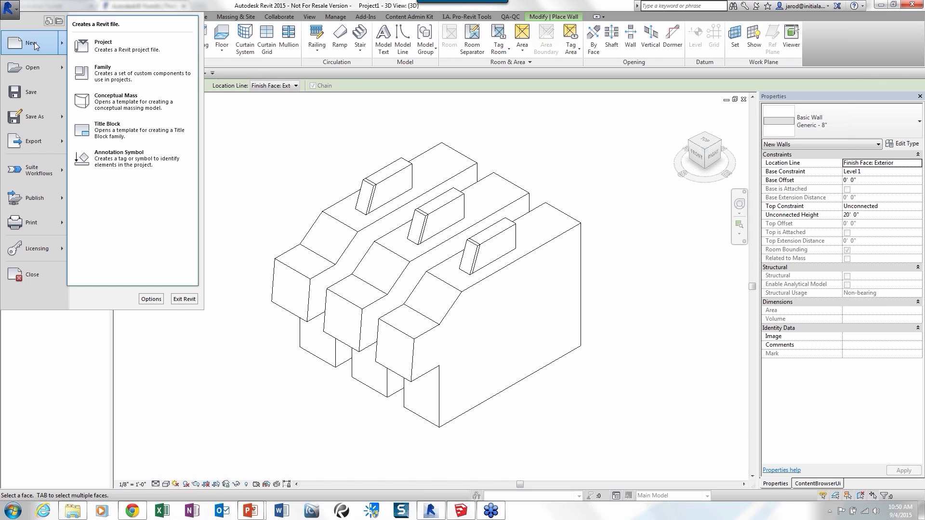
{"action": "left_click", "coordinate": [119, 48]}
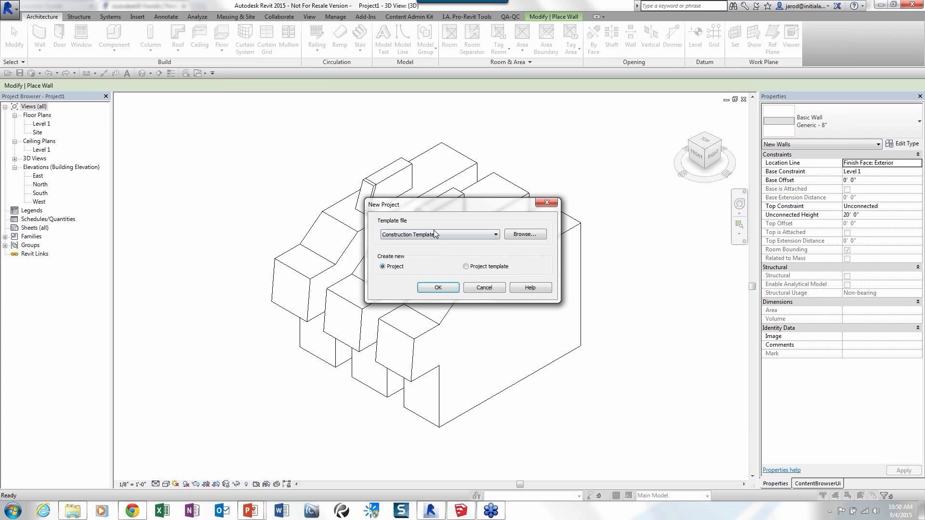
{"action": "left_click", "coordinate": [436, 238]}
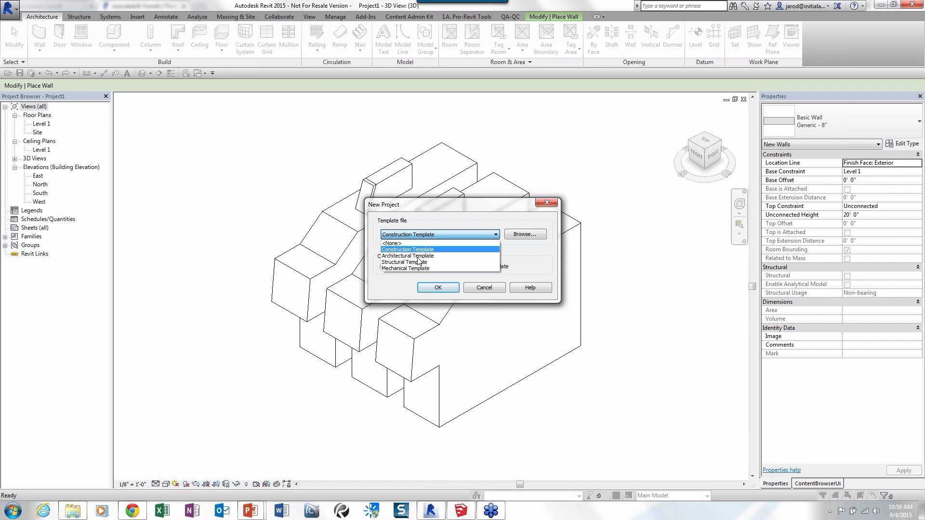
{"action": "left_click", "coordinate": [421, 257]}
{"action": "left_click", "coordinate": [439, 288]}
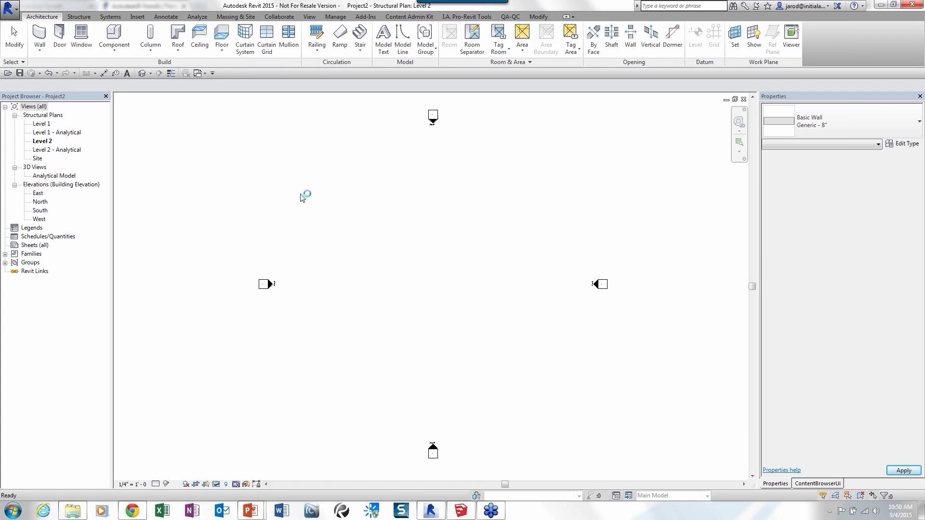
Open the default 3D view and convert the FormIt sketch RTC Group Update.axm into the new project.
{"action": "left_click", "coordinate": [157, 74]}
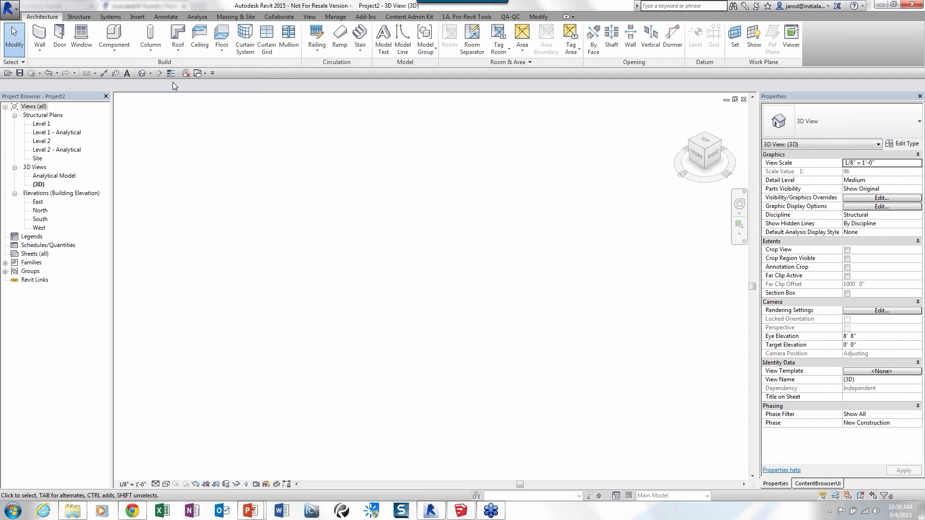
{"action": "left_click", "coordinate": [363, 17]}
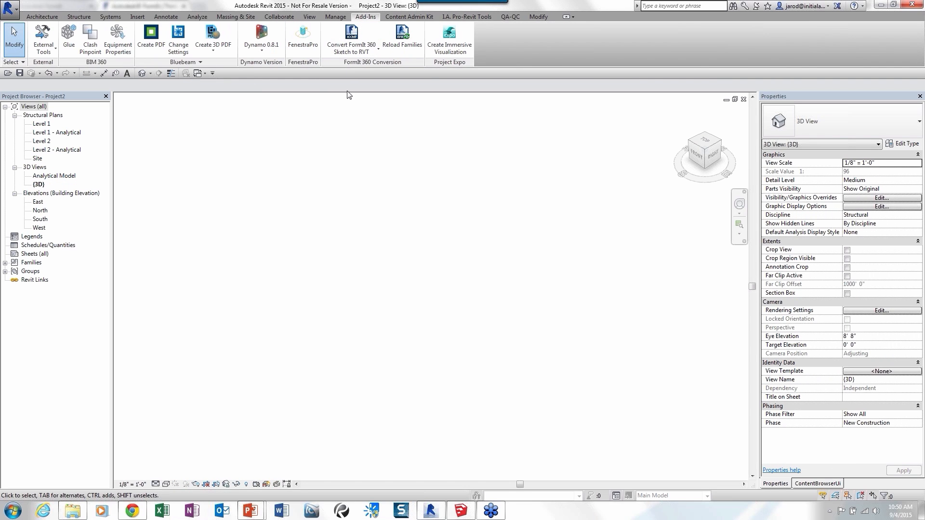
{"action": "left_click", "coordinate": [350, 53]}
{"action": "left_click", "coordinate": [361, 89]}
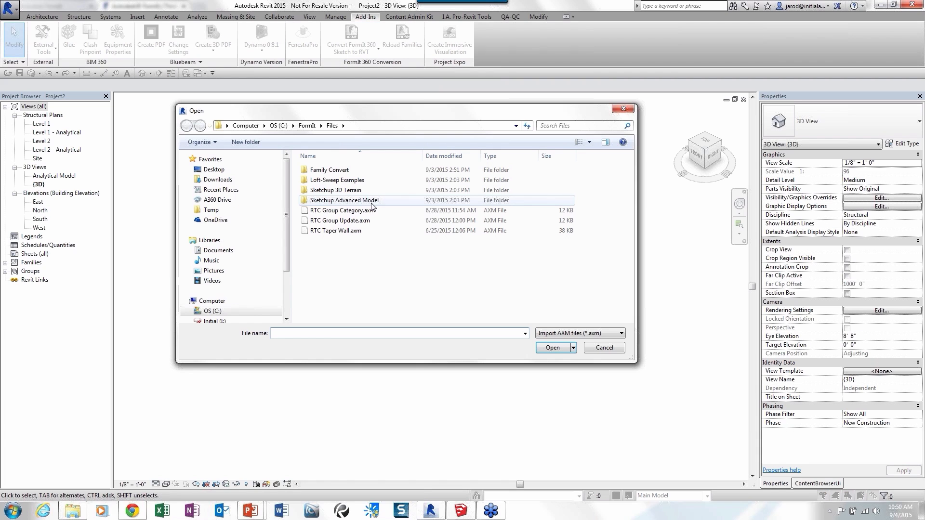
{"action": "double_click", "coordinate": [343, 221]}
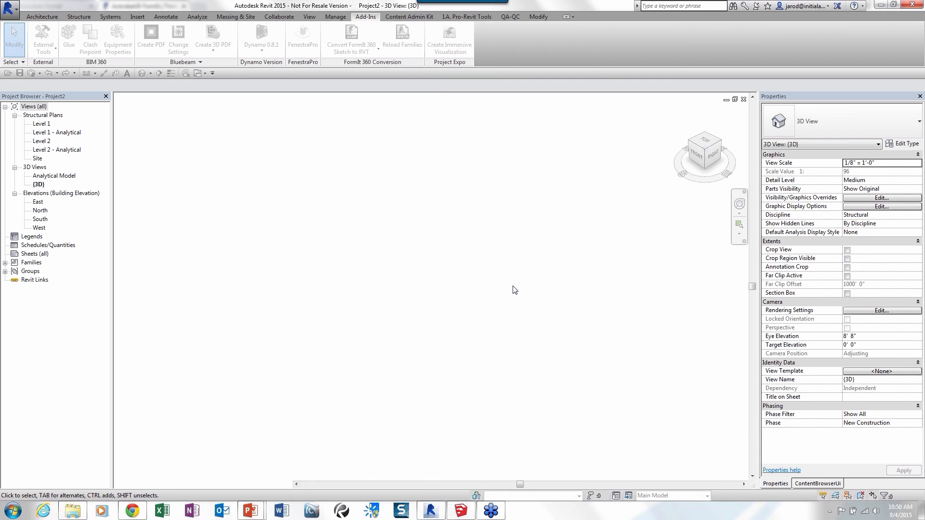
{"action": "left_click", "coordinate": [495, 290]}
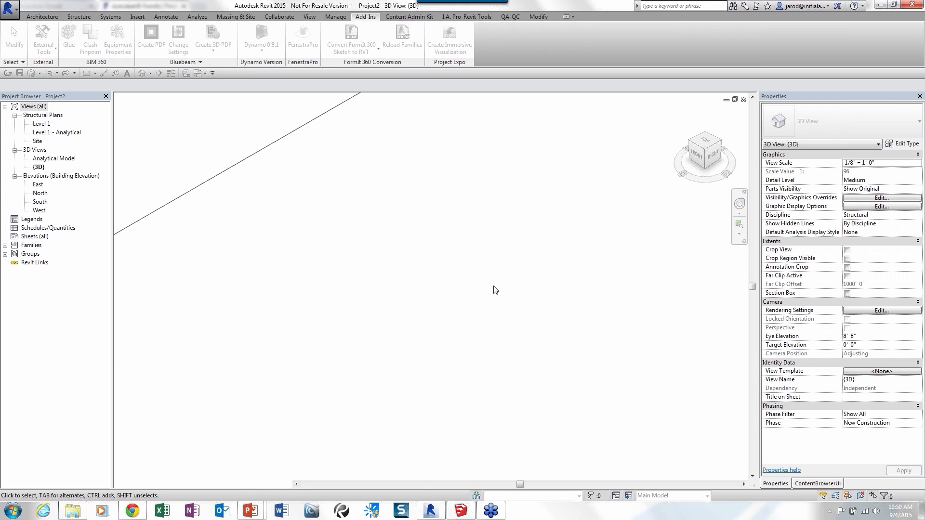
{"action": "left_click", "coordinate": [490, 293]}
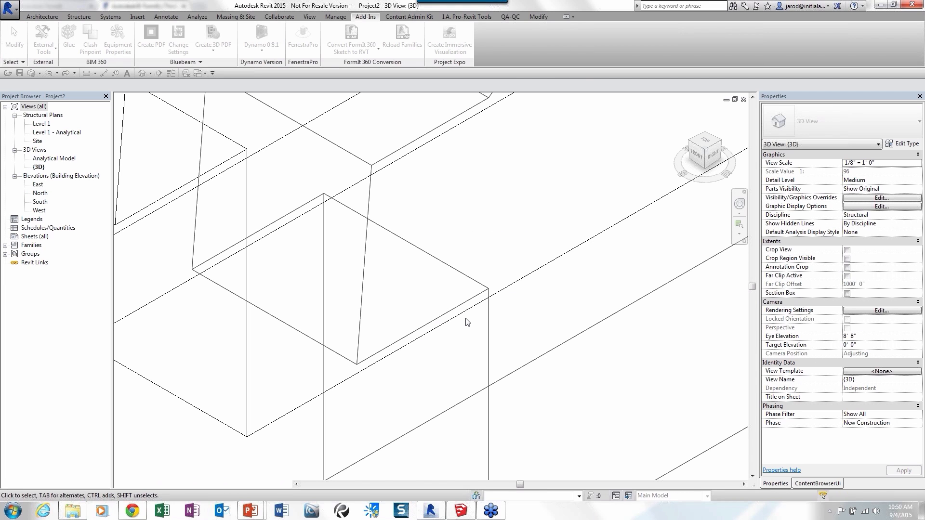
{"action": "scroll", "coordinate": [466, 319], "scroll_direction": "down", "scroll_amount": 7}
{"action": "middle_click_drag", "start_coordinate": [496, 316], "coordinate": [435, 333]}
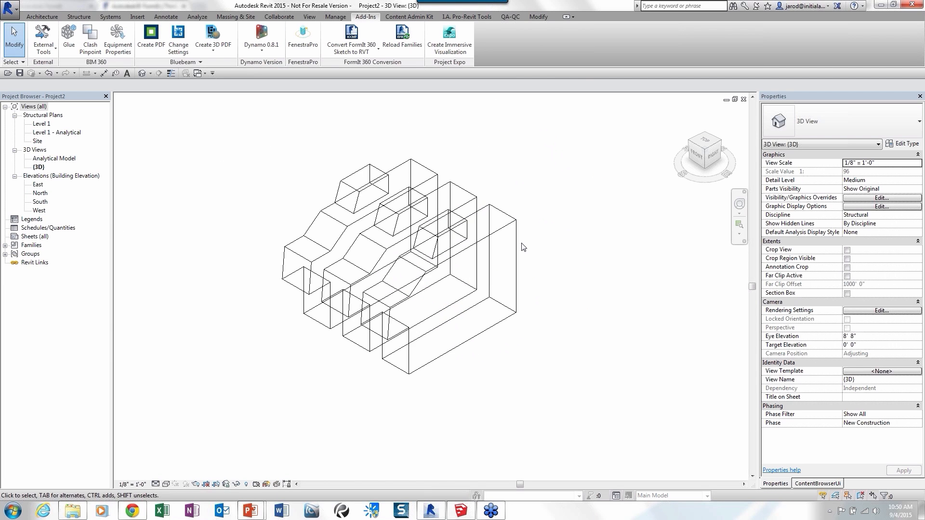
Set the 3D view's visual style to Hidden Line.
{"action": "scroll", "coordinate": [524, 247], "scroll_direction": "up", "scroll_amount": 2}
{"action": "left_click", "coordinate": [167, 484]}
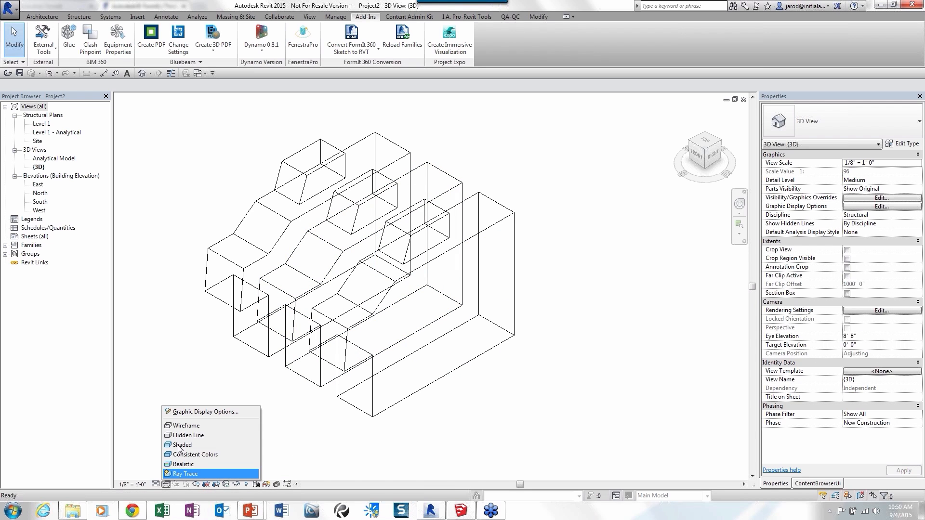
{"action": "left_click", "coordinate": [196, 435]}
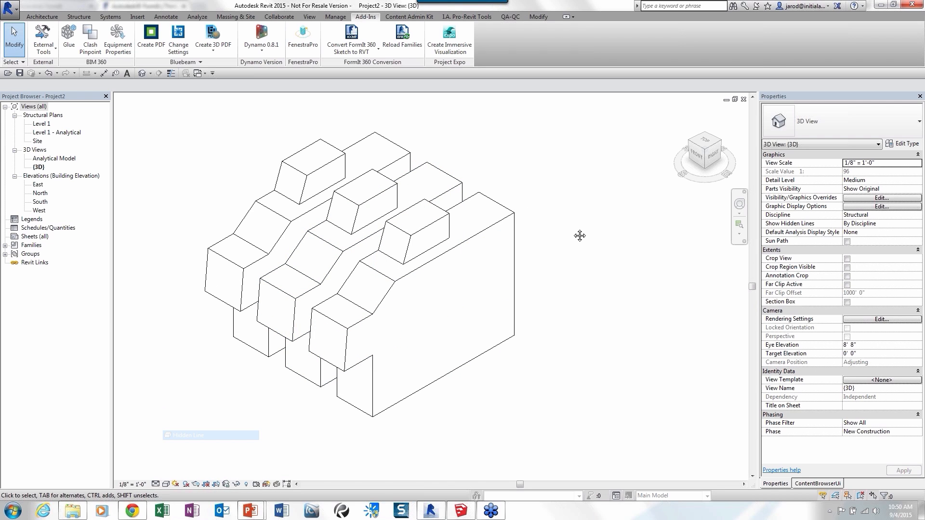
Open the front top box's Top1 family for editing and load it into Project1, overwriting the existing version.
{"action": "scroll", "coordinate": [439, 236], "scroll_direction": "up", "scroll_amount": 2}
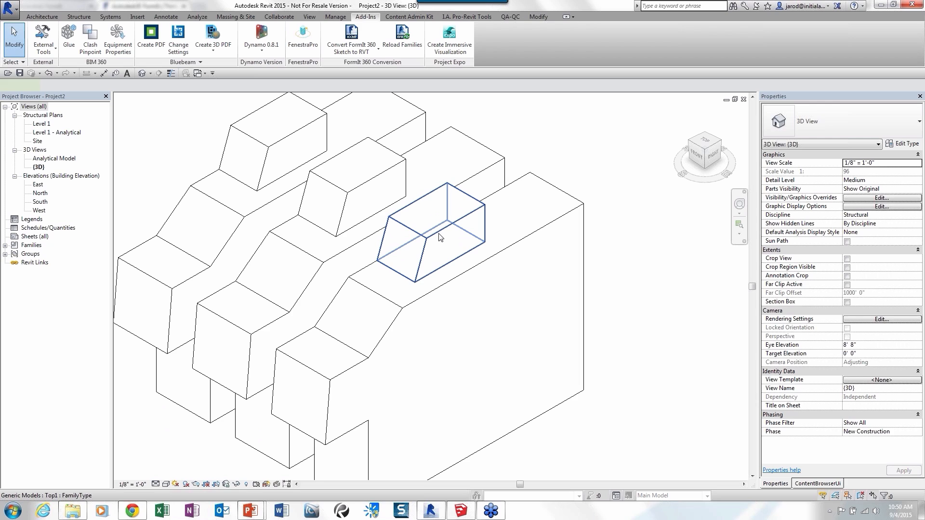
{"action": "double_click", "coordinate": [439, 237]}
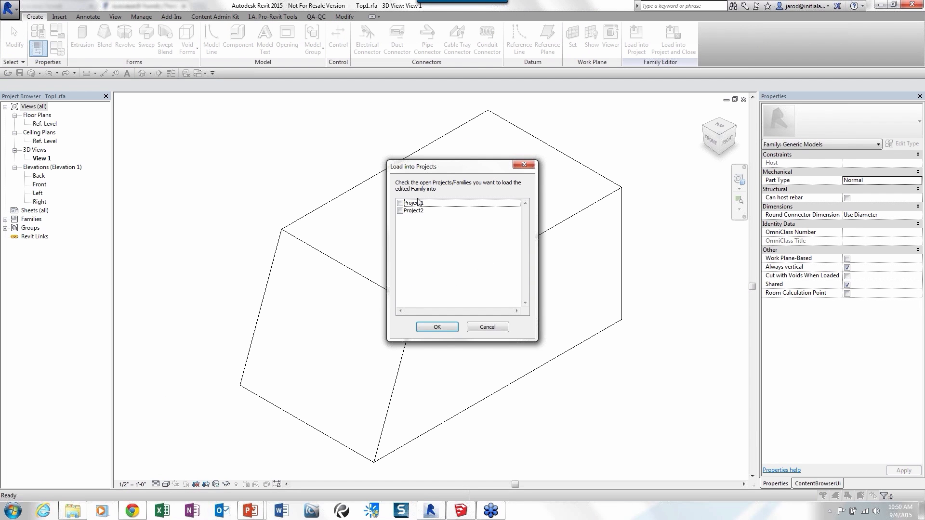
{"action": "left_click", "coordinate": [400, 203]}
{"action": "left_click", "coordinate": [439, 328]}
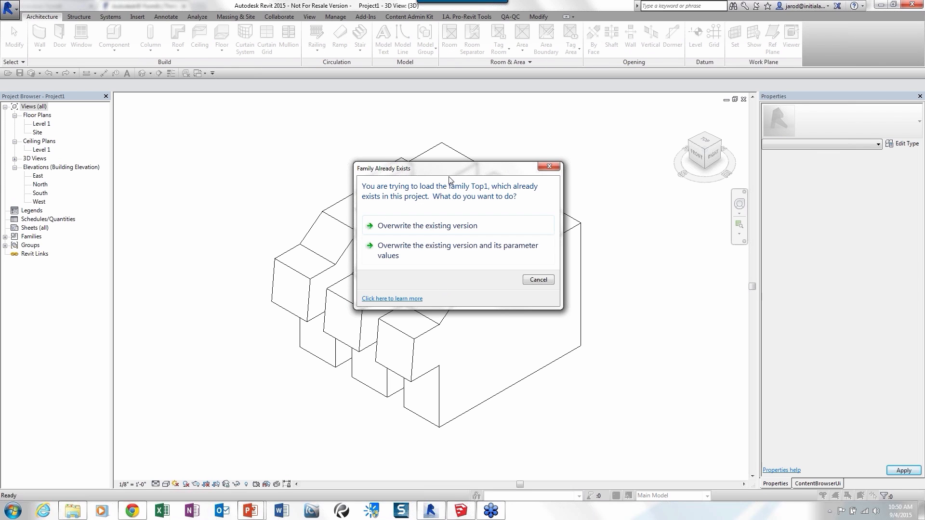
{"action": "left_click_drag", "start_coordinate": [450, 172], "coordinate": [238, 110]}
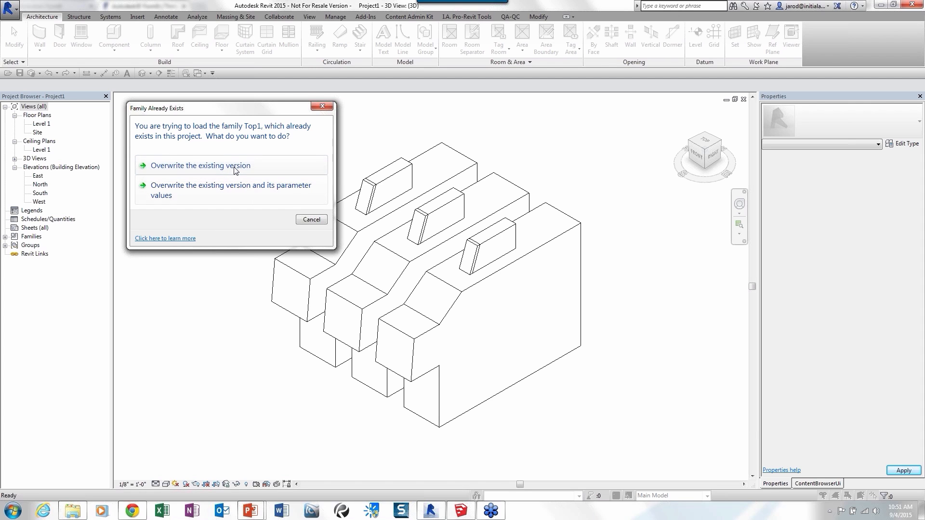
{"action": "left_click", "coordinate": [210, 169]}
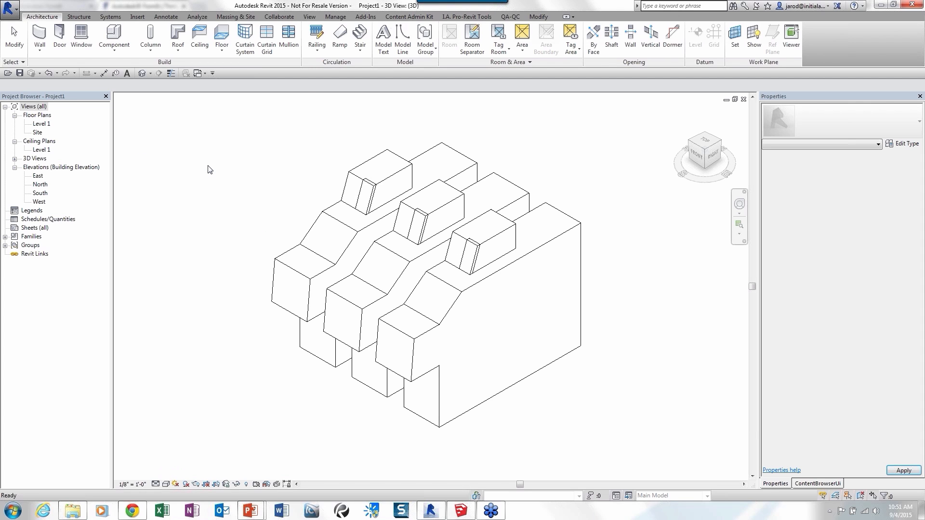
{"action": "key", "text": "w"}
{"action": "key", "text": "a"}
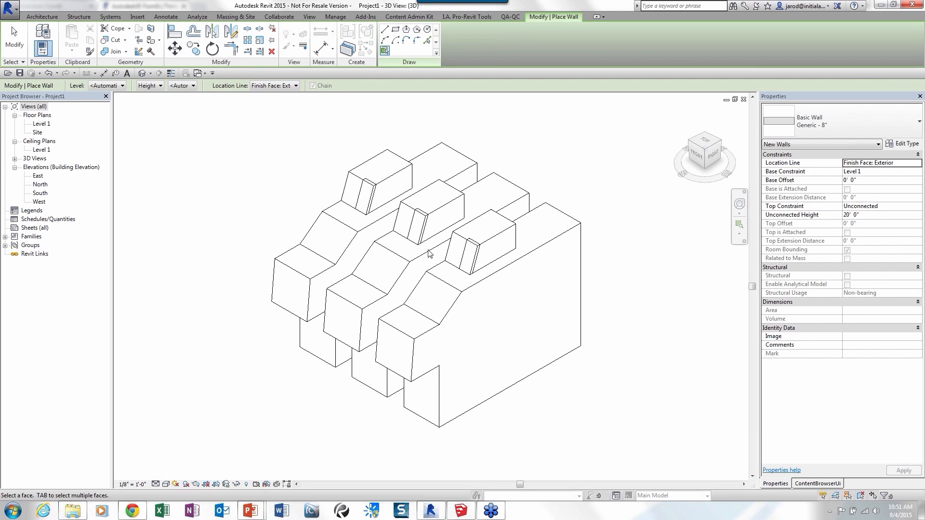
{"action": "scroll", "coordinate": [451, 253], "scroll_direction": "up", "scroll_amount": 2}
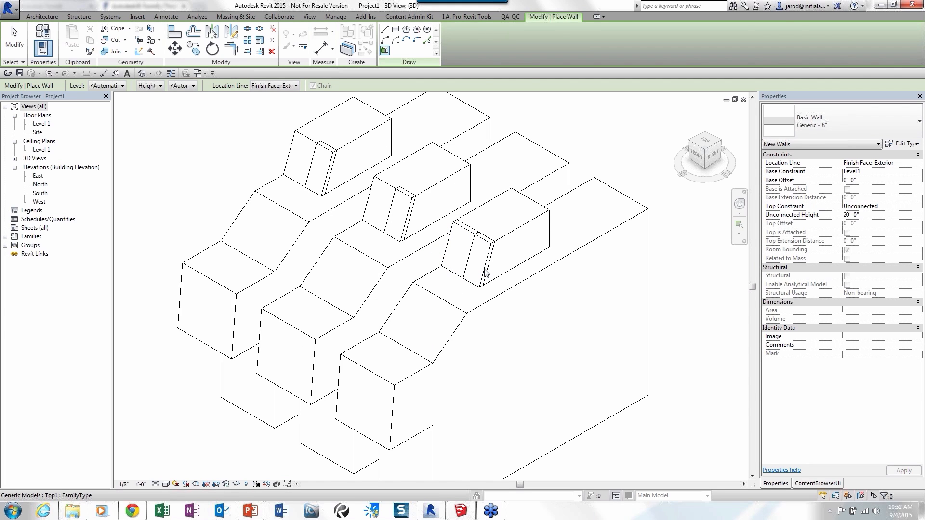
{"action": "key", "text": "Escape"}
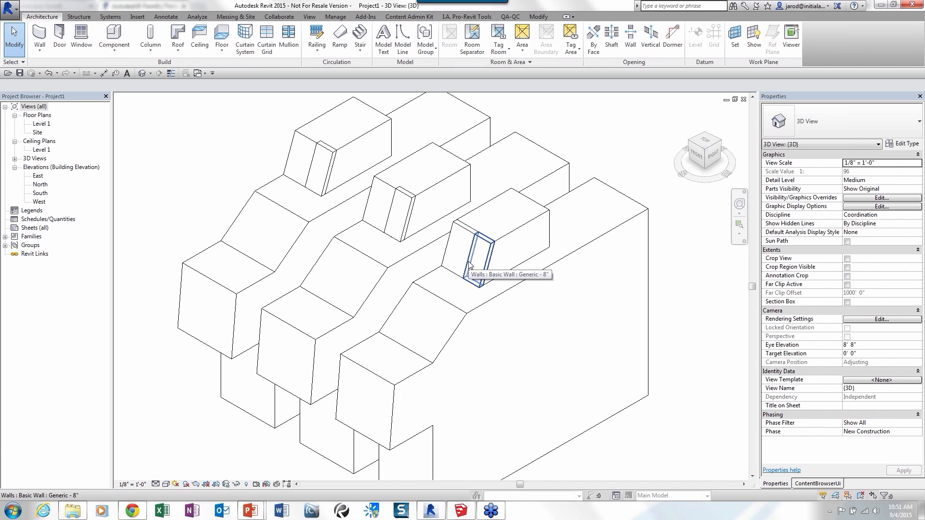
Update the Generic - 8" walls on all three top boxes to match the faces of the reloaded family.
{"action": "left_click", "coordinate": [470, 265]}
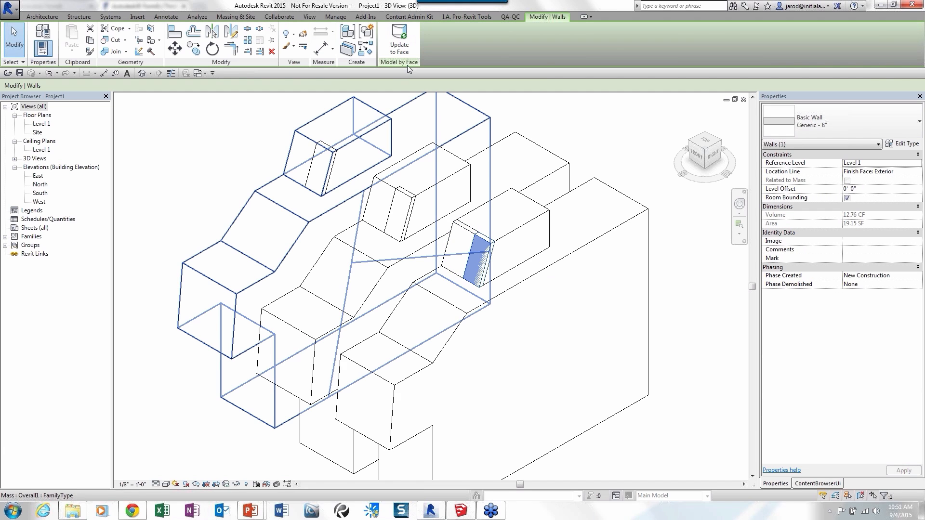
{"action": "left_click", "coordinate": [400, 49]}
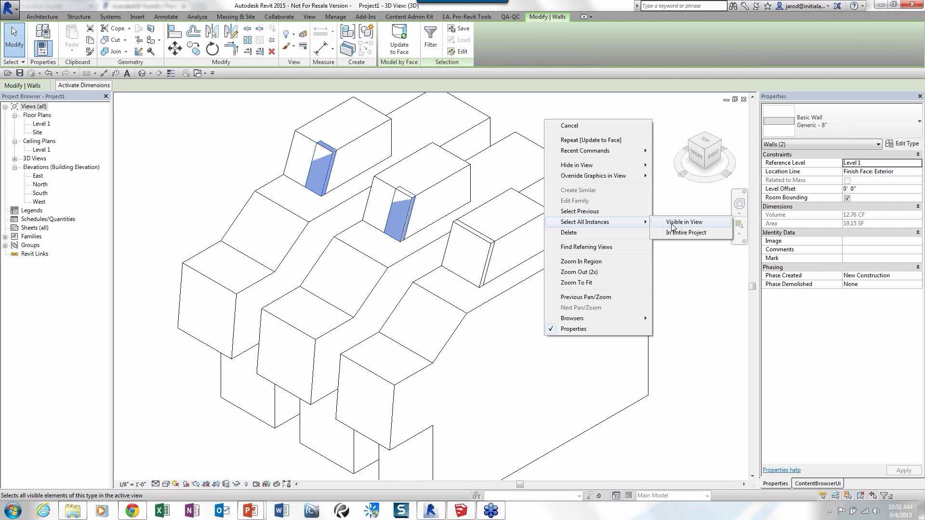
{"action": "left_click", "coordinate": [672, 227]}
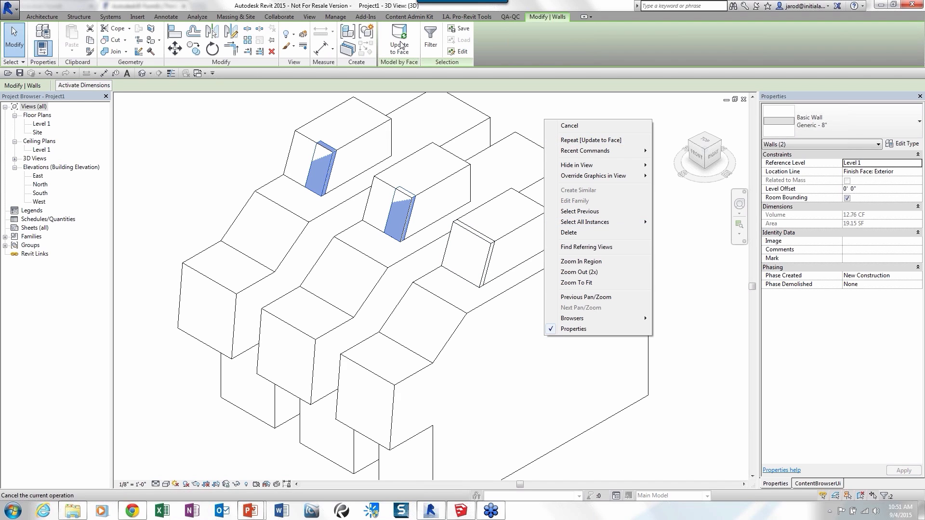
{"action": "scroll", "coordinate": [256, 129], "scroll_direction": "down", "scroll_amount": 2}
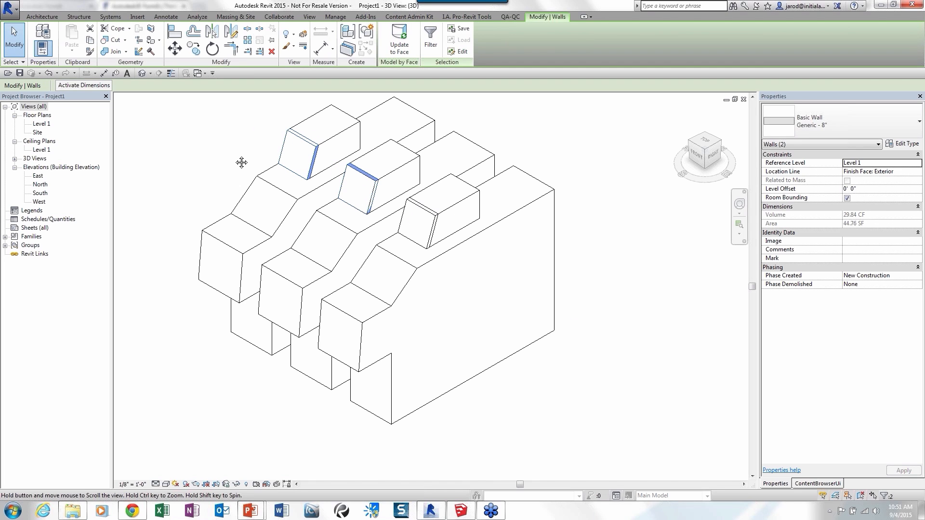
{"action": "middle_click_drag", "start_coordinate": [241, 163], "coordinate": [264, 208]}
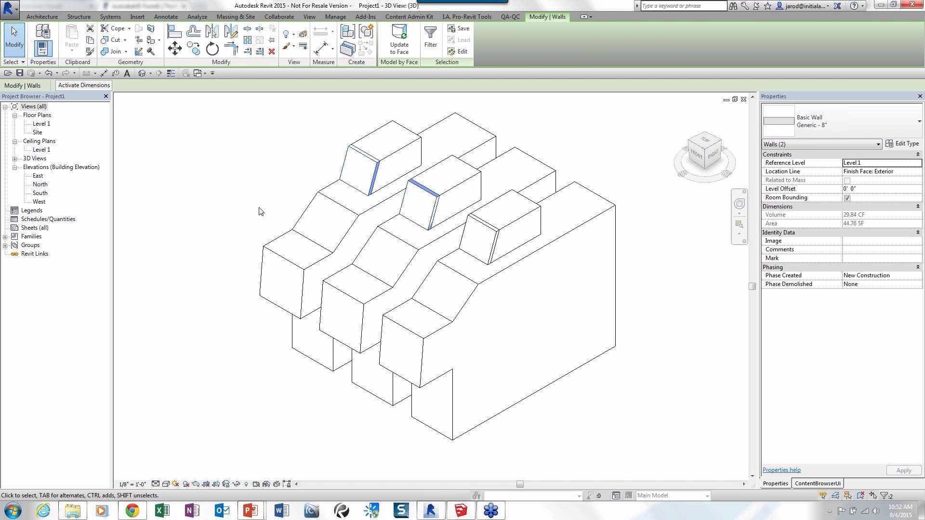
{"action": "middle_click_drag", "start_coordinate": [257, 221], "coordinate": [265, 215]}
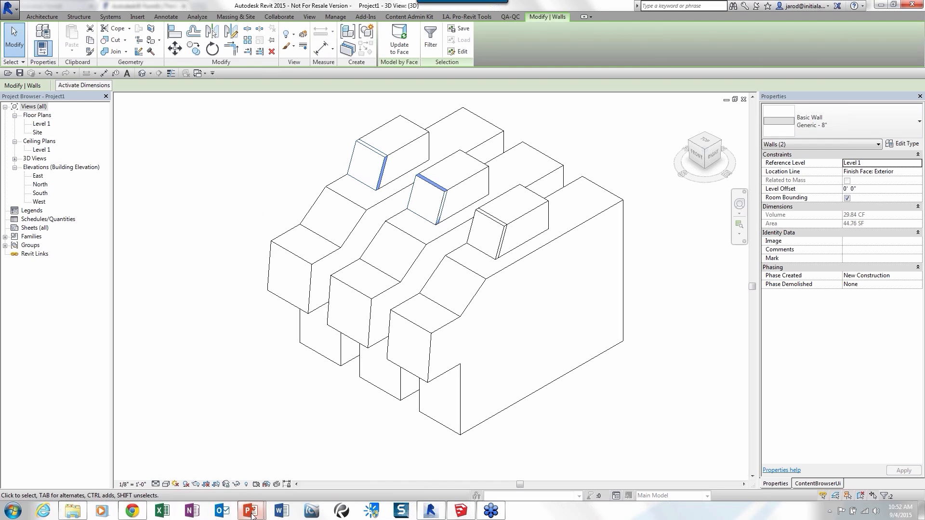
Switch to the running PowerPoint slide show.
{"action": "mouse_move", "coordinate": [250, 509]}
{"action": "left_click", "coordinate": [301, 481]}
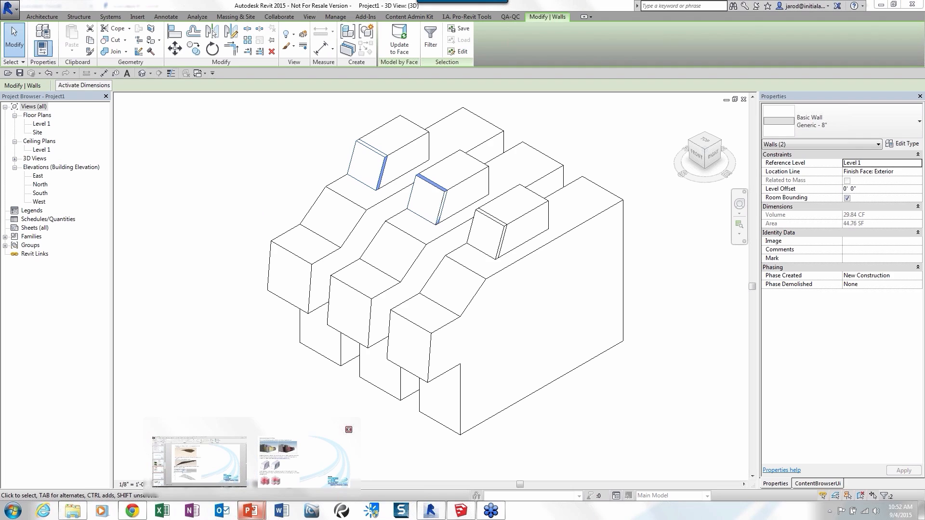
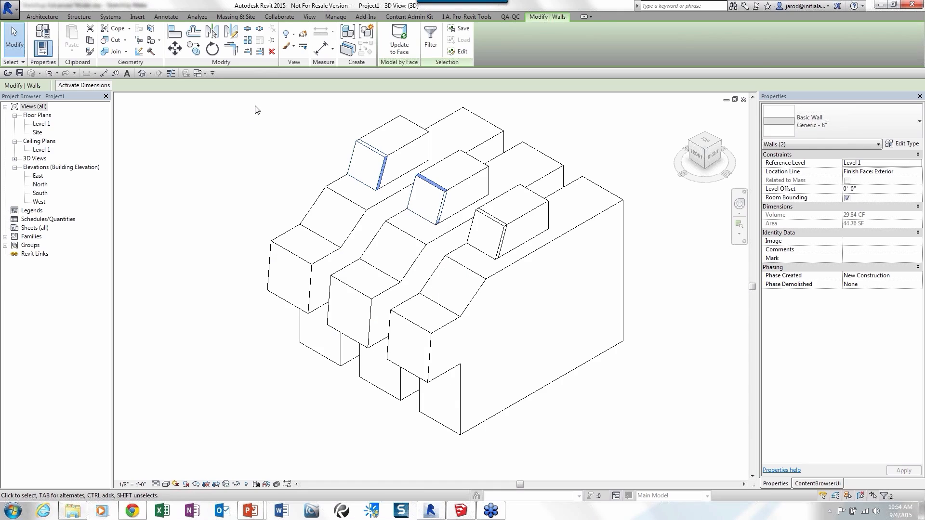
Open the SketchUp-to-FormIt conversion settings, enable upload to the A360 Drive Content folder, and cancel without converting.
{"action": "left_click", "coordinate": [365, 16]}
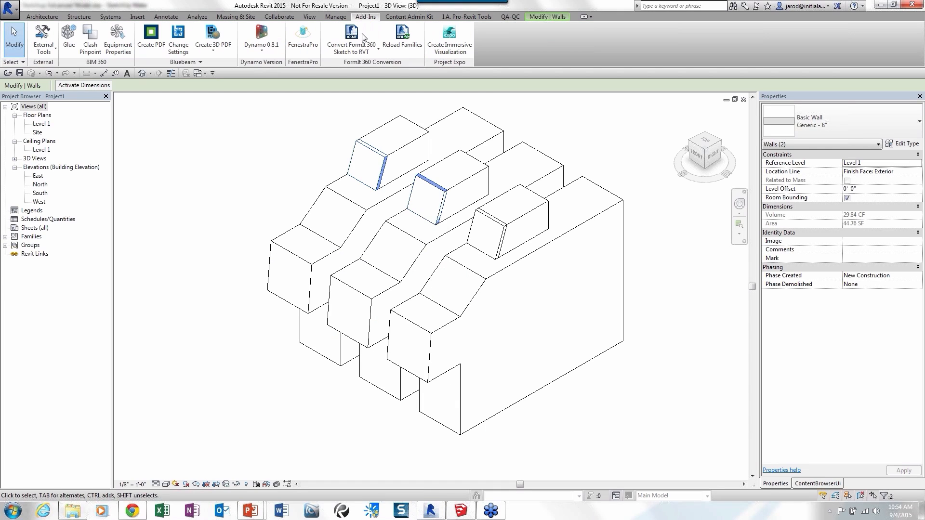
{"action": "left_click", "coordinate": [363, 52]}
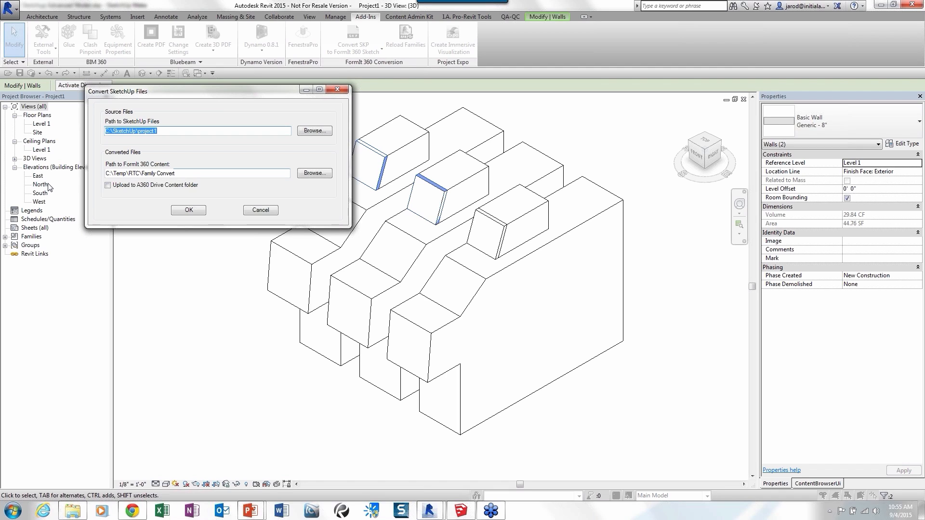
{"action": "left_click", "coordinate": [108, 186]}
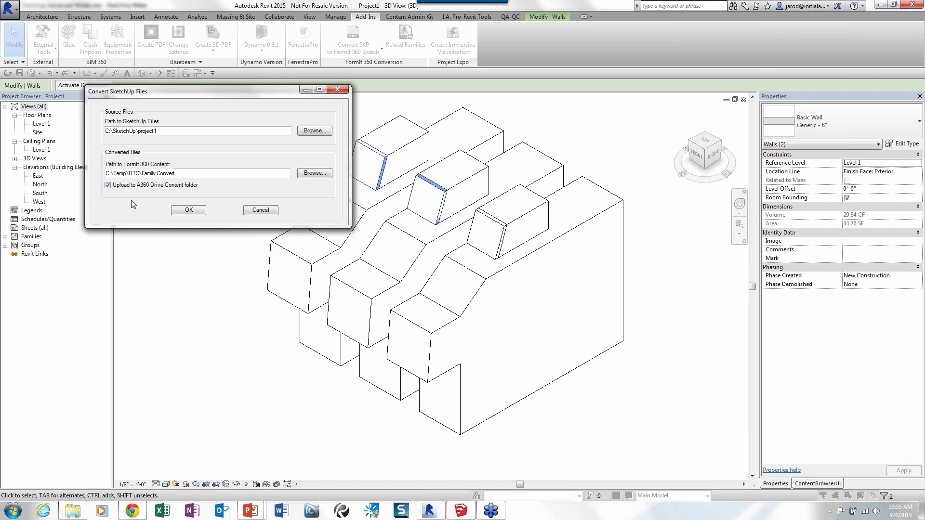
{"action": "left_click", "coordinate": [138, 190]}
{"action": "left_click", "coordinate": [263, 212]}
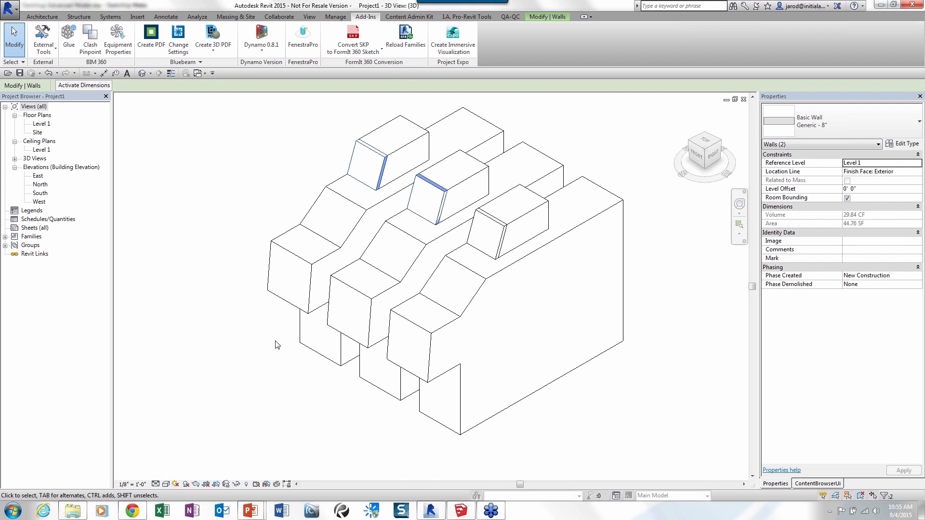
Switch to FormIt in Chrome and open the RTC Sketchup Advanced sketch from the sketch gallery.
{"action": "left_click", "coordinate": [133, 512]}
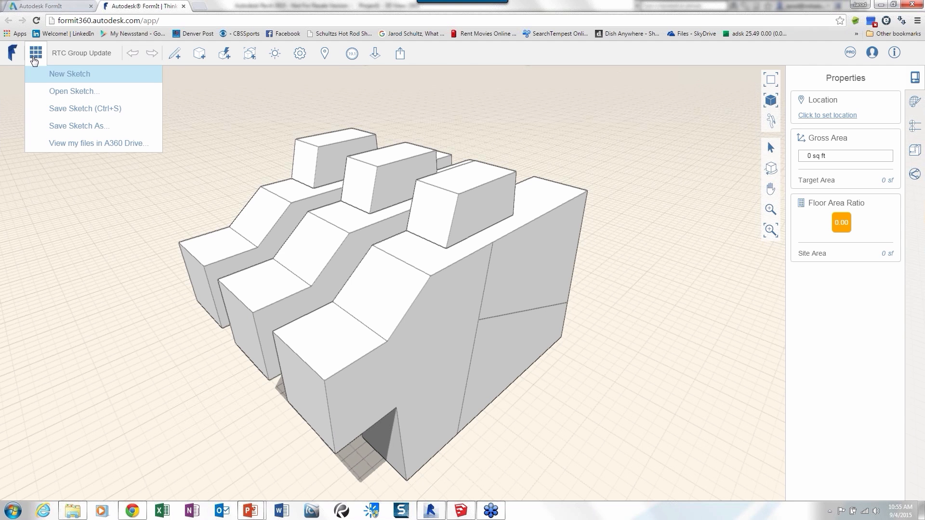
{"action": "left_click", "coordinate": [71, 92]}
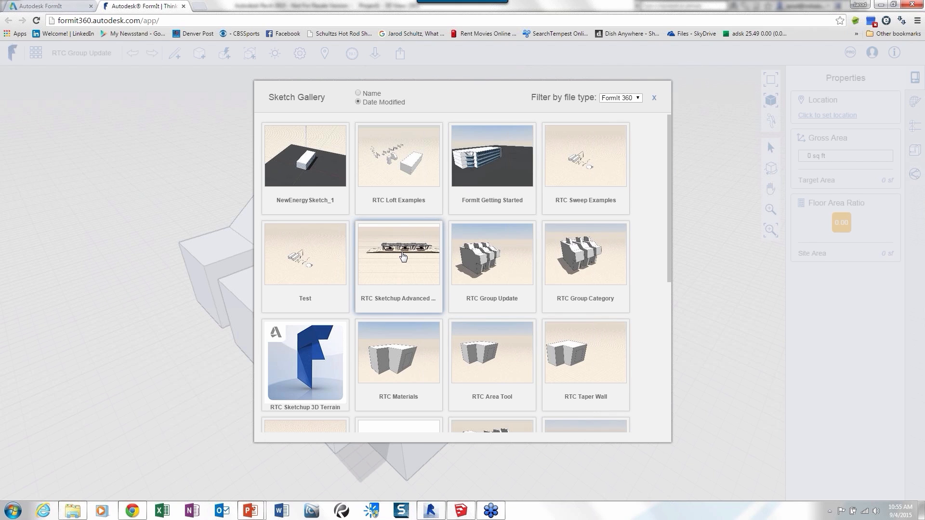
{"action": "left_click", "coordinate": [403, 257]}
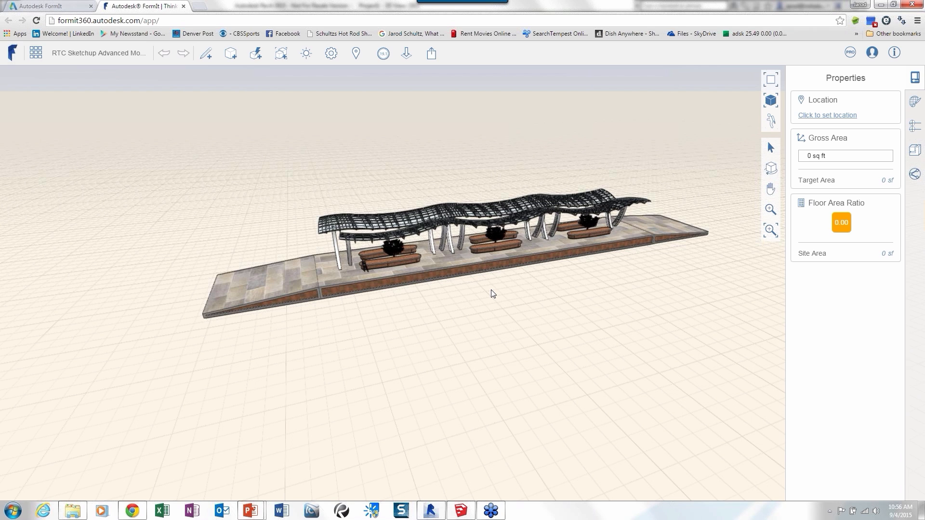
Try to pull the platform's tiled side border face outward about 1'-8", and undo the change.
{"action": "right_click_drag", "start_coordinate": [491, 290], "coordinate": [395, 265]}
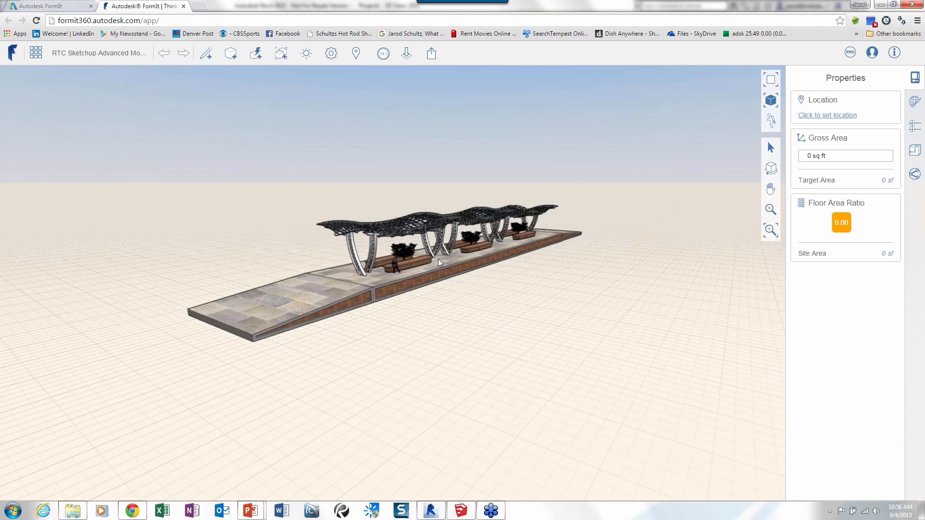
{"action": "scroll", "coordinate": [438, 259], "scroll_direction": "up", "scroll_amount": 5}
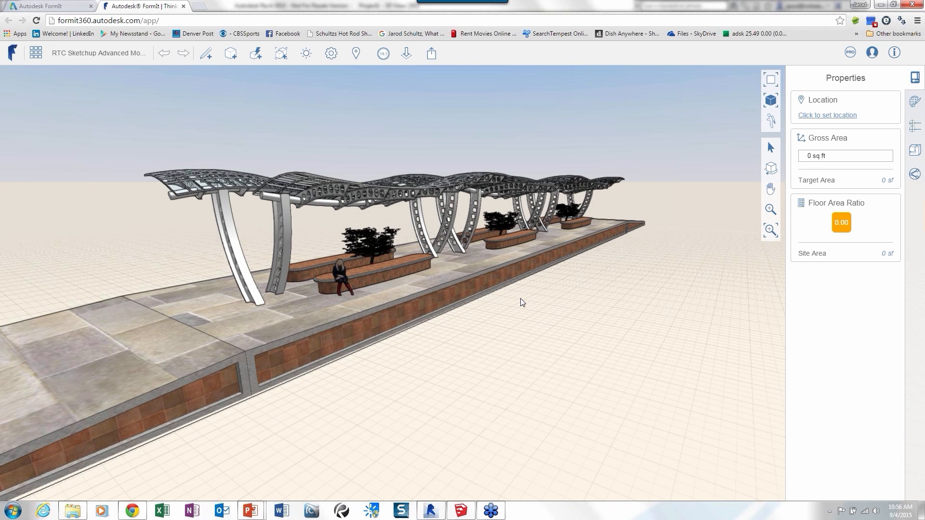
{"action": "scroll", "coordinate": [521, 304], "scroll_direction": "down", "scroll_amount": 2}
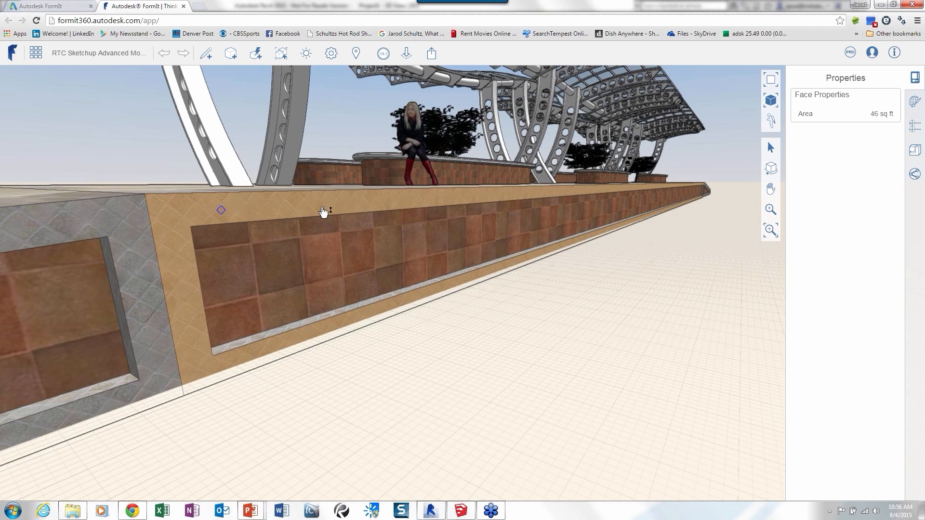
{"action": "left_click_drag", "start_coordinate": [324, 213], "coordinate": [373, 214]}
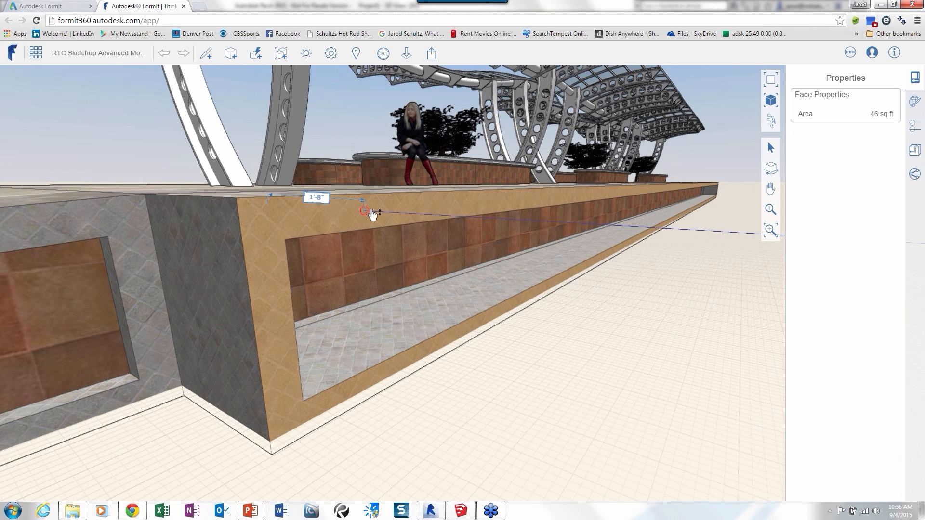
{"action": "left_click", "coordinate": [371, 210]}
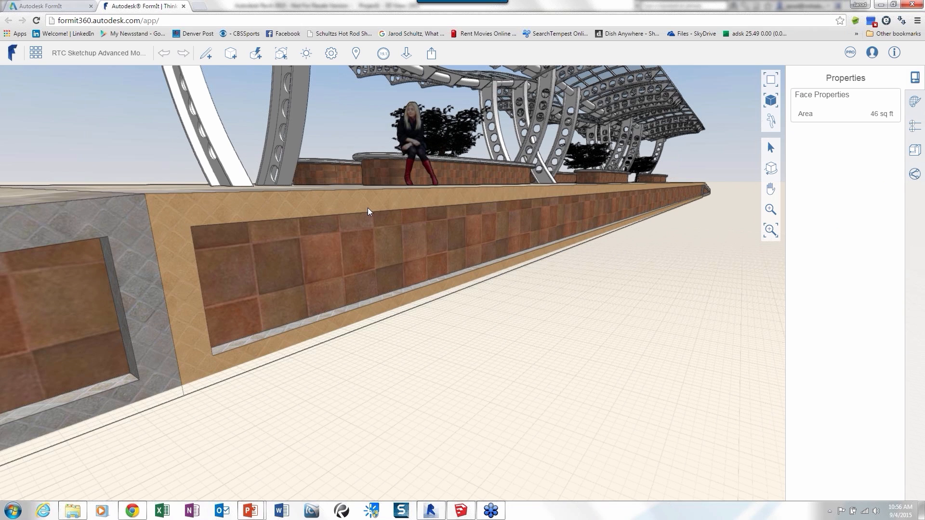
{"action": "key", "text": "ctrl+z"}
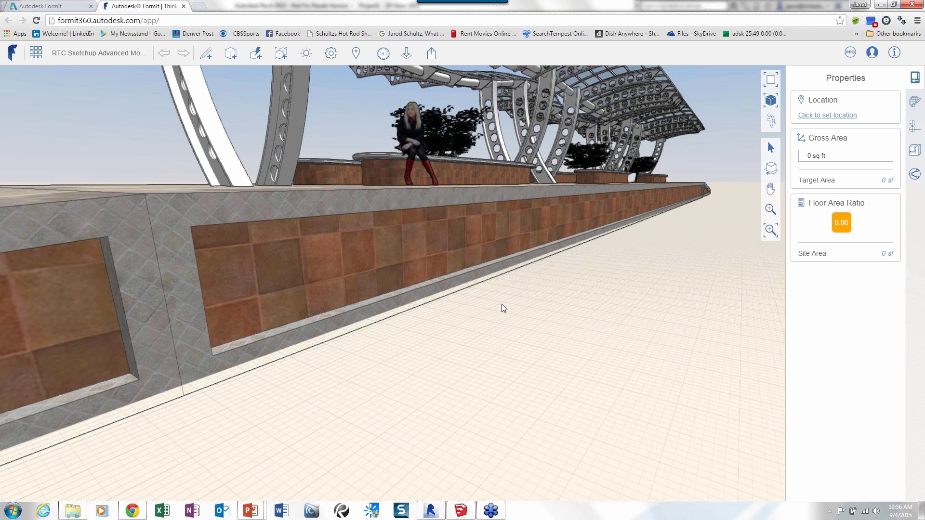
{"action": "scroll", "coordinate": [501, 304], "scroll_direction": "down", "scroll_amount": 3}
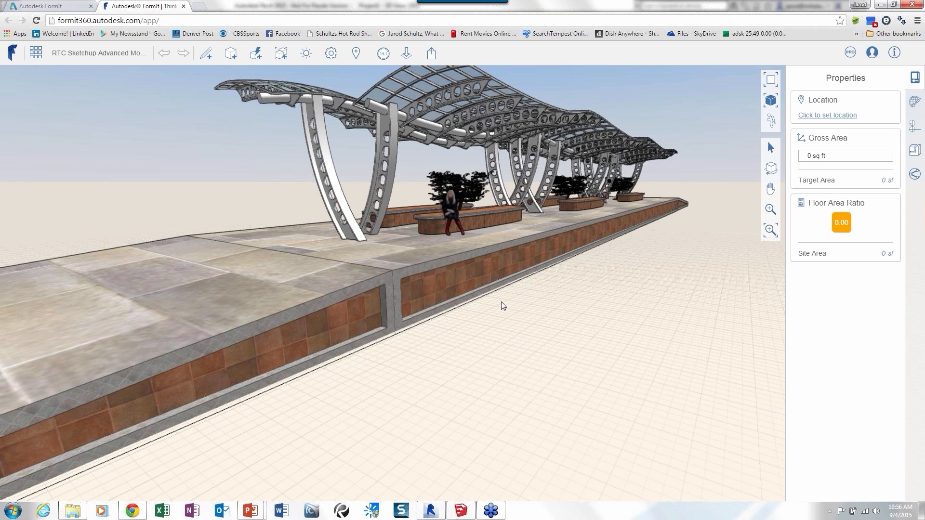
{"action": "scroll", "coordinate": [501, 302], "scroll_direction": "down", "scroll_amount": 3}
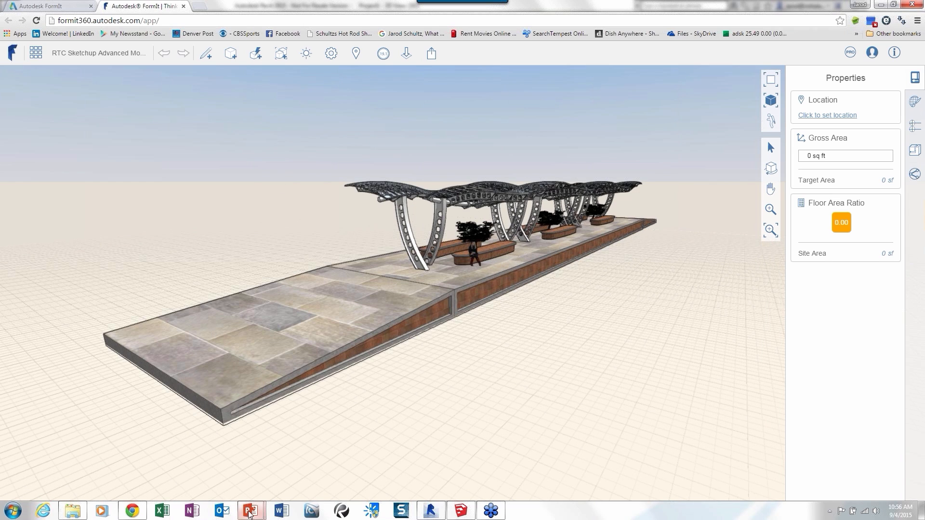
Switch to the running PowerPoint slide show and advance to the SketchUp 3D Terrain to FormIt slide.
{"action": "mouse_move", "coordinate": [250, 515]}
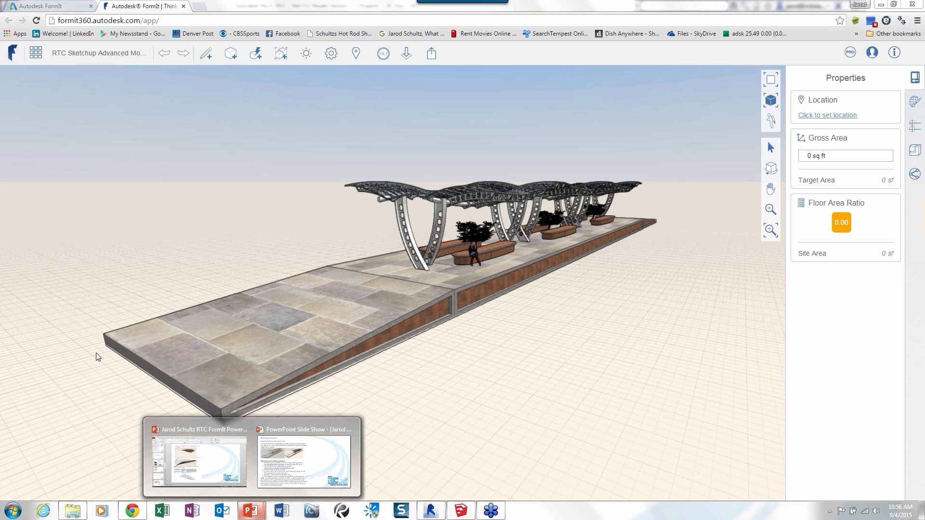
{"action": "left_click", "coordinate": [304, 462]}
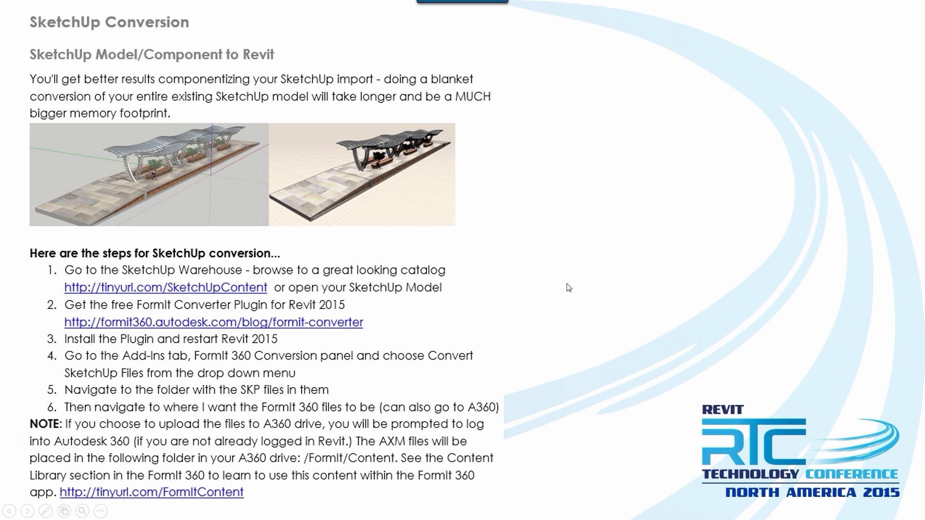
{"action": "key", "text": "Right"}
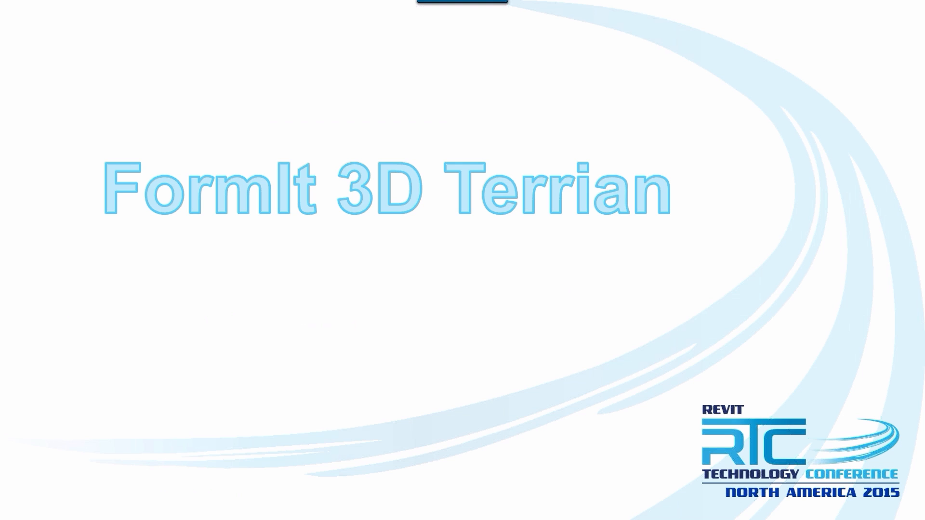
{"action": "key", "text": "Right"}
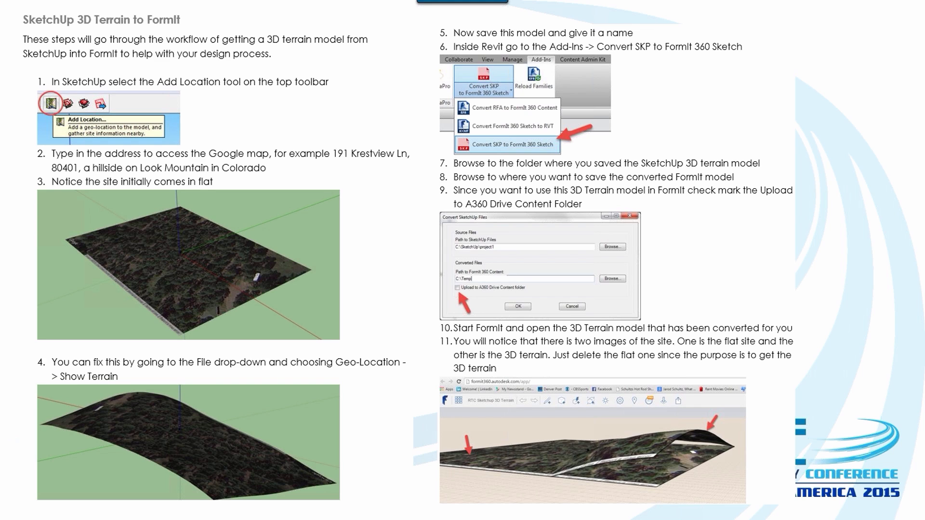
Switch back to FormIt in Chrome and create a new sketch named test.
{"action": "key", "text": "alt+Tab"}
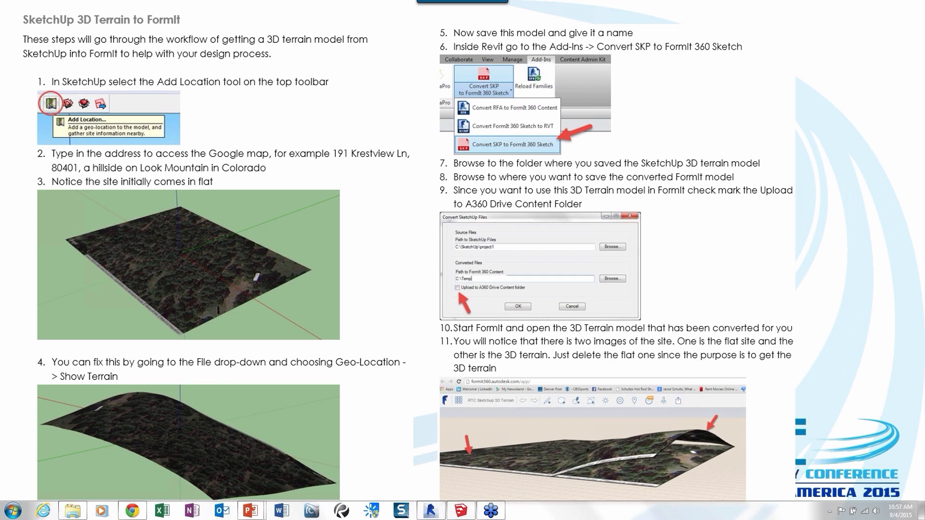
{"action": "key", "text": "super"}
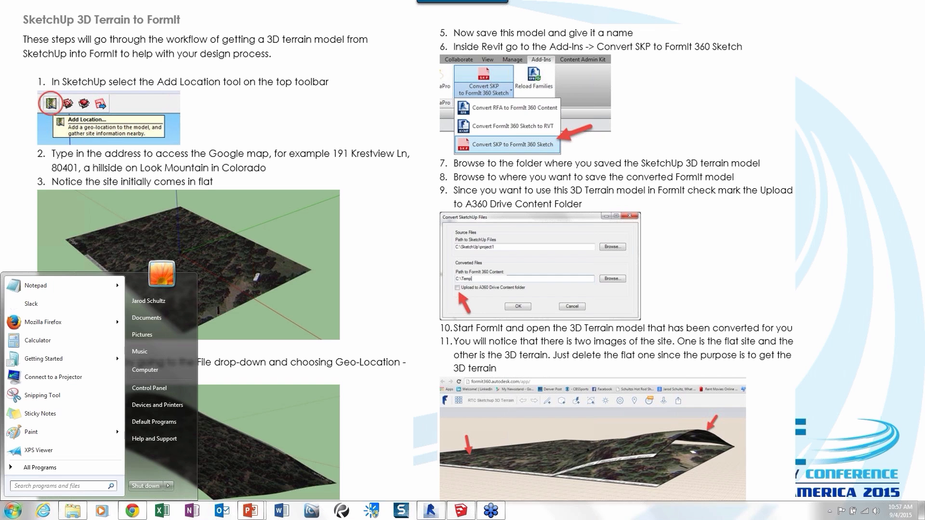
{"action": "left_click", "coordinate": [133, 512]}
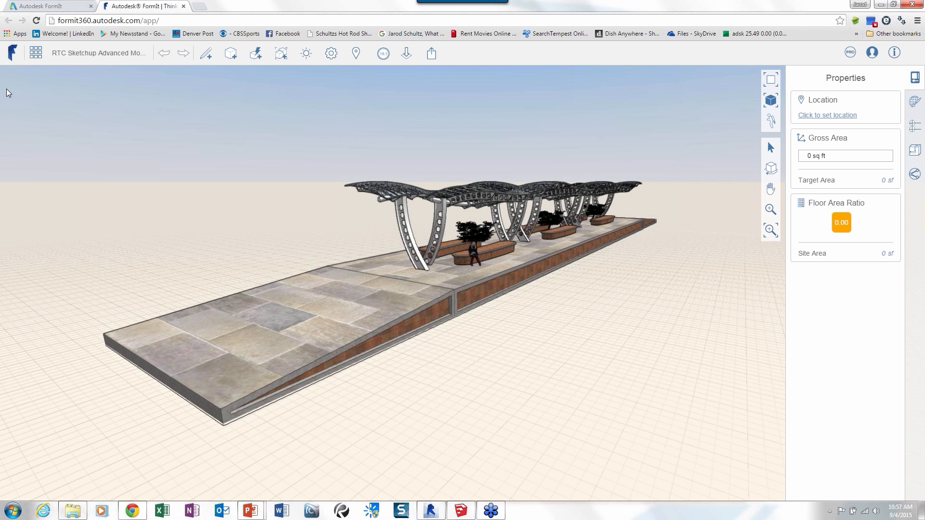
{"action": "left_click", "coordinate": [35, 53]}
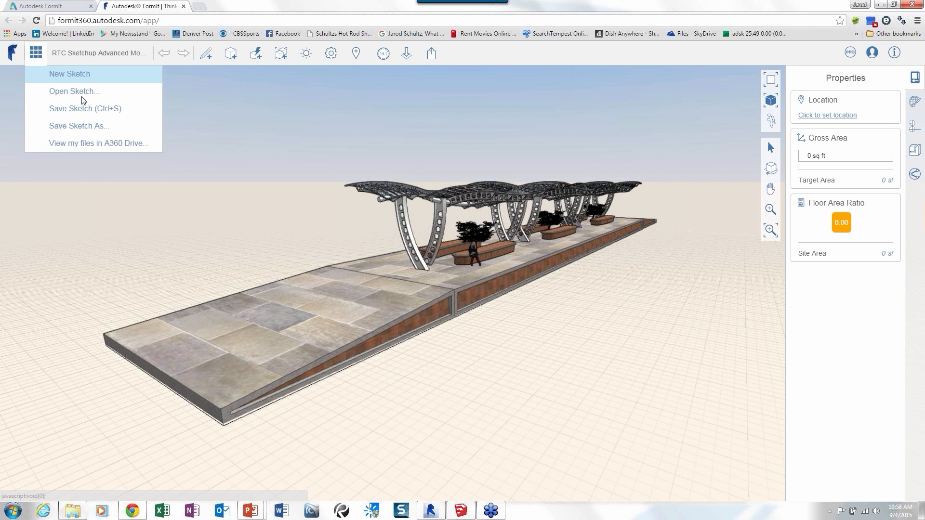
{"action": "left_click", "coordinate": [50, 73]}
{"action": "left_click", "coordinate": [496, 166]}
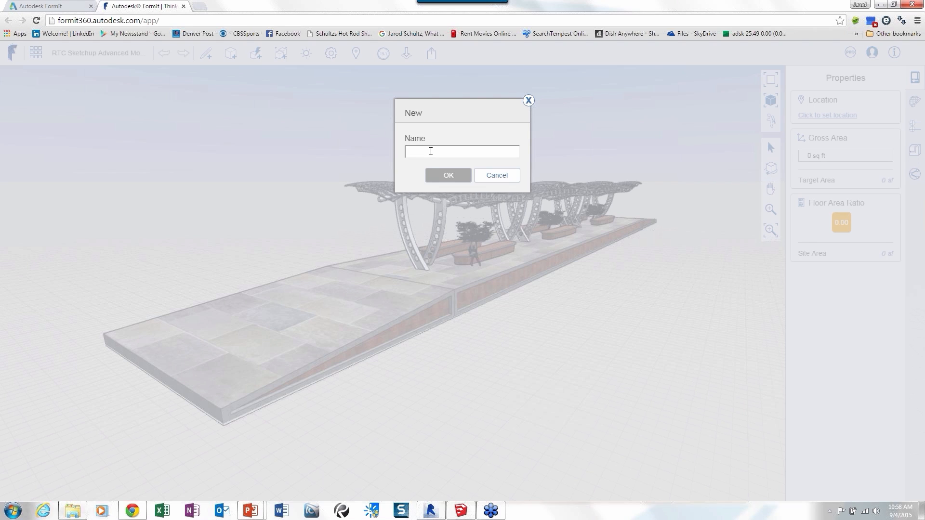
{"action": "type", "text": "test"}
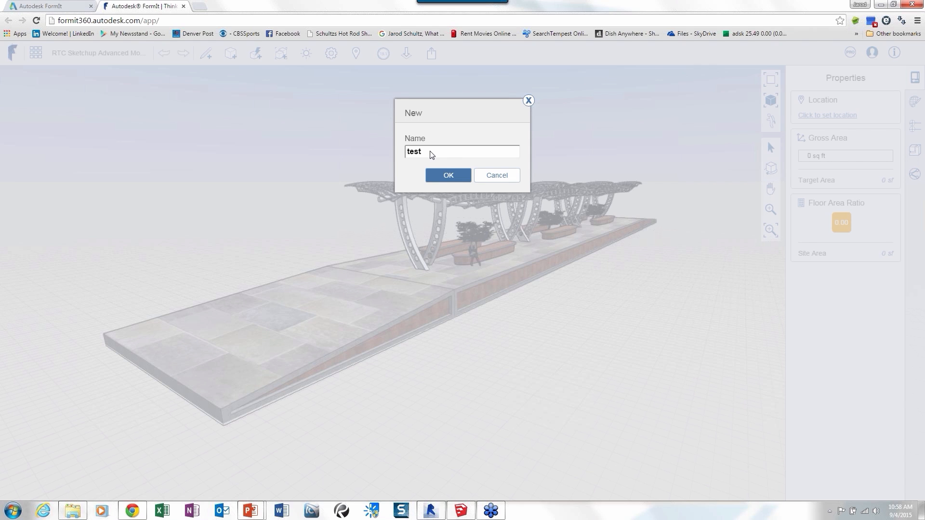
{"action": "key", "text": "Return"}
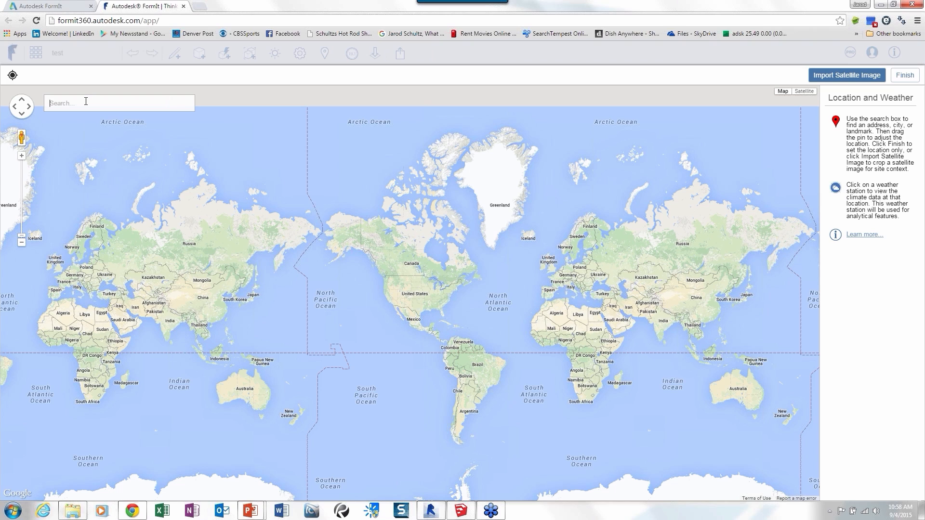
Locate the site at 11170 Alzonne, France, and view the weather station north of it, including its annual and Mar-May wind roses.
{"action": "type", "text": "1117"}
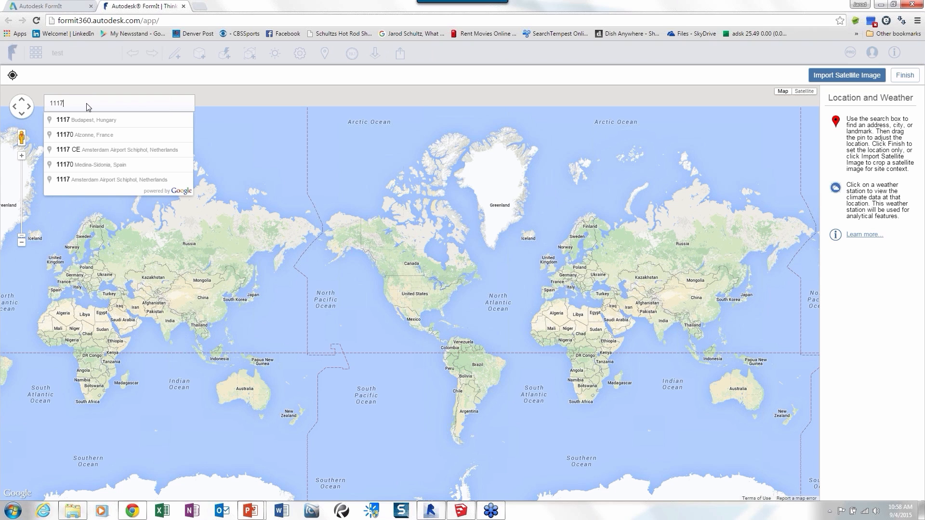
{"action": "left_click", "coordinate": [87, 134]}
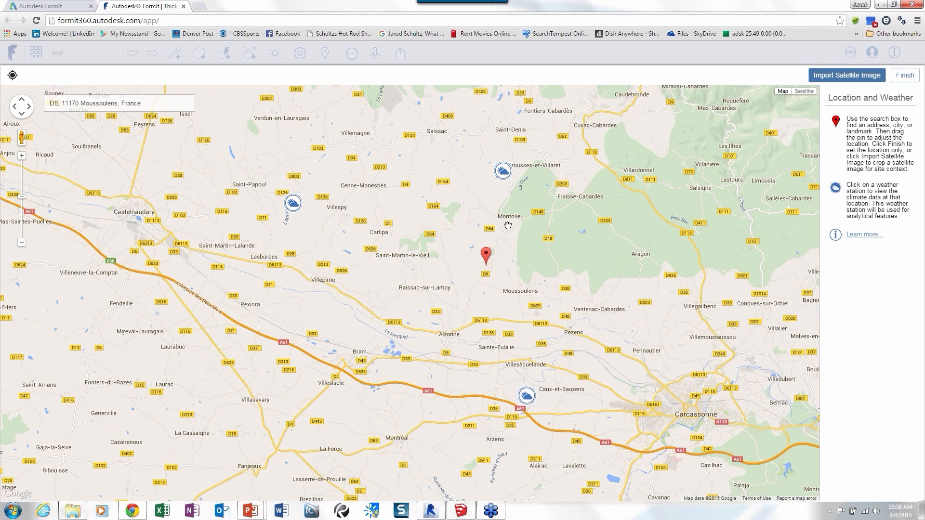
{"action": "left_click", "coordinate": [504, 173]}
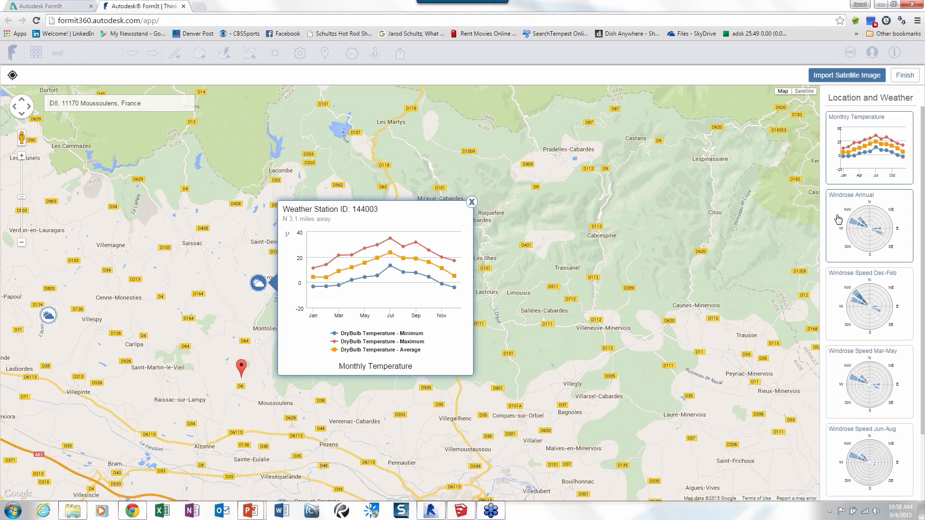
{"action": "left_click", "coordinate": [839, 220]}
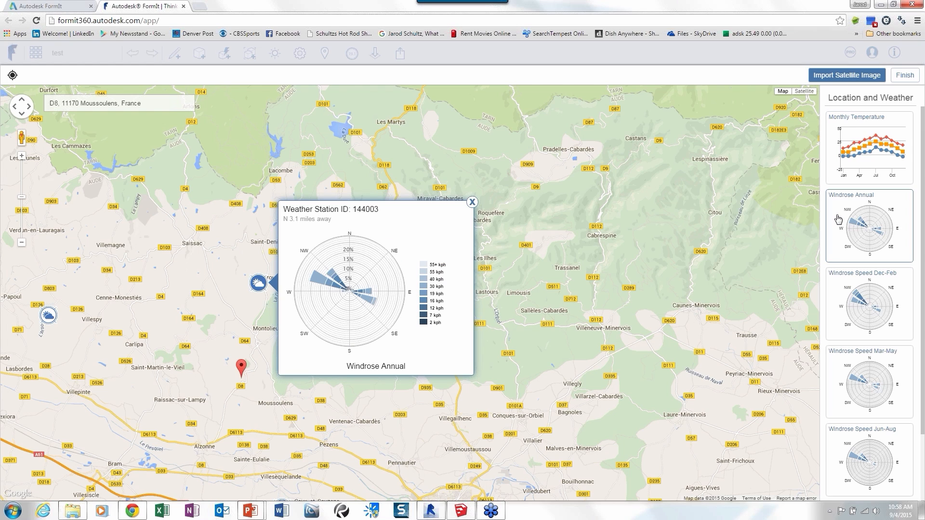
{"action": "left_click", "coordinate": [863, 381]}
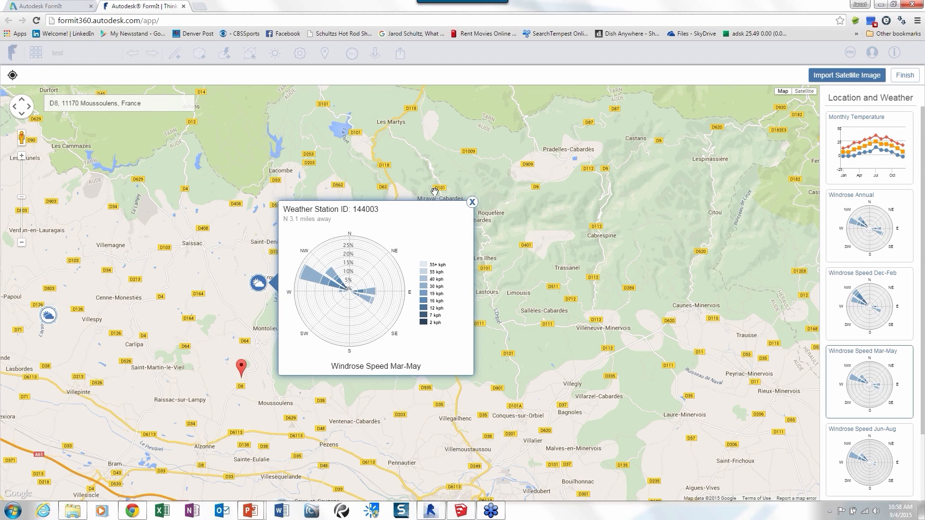
{"action": "left_click", "coordinate": [471, 203]}
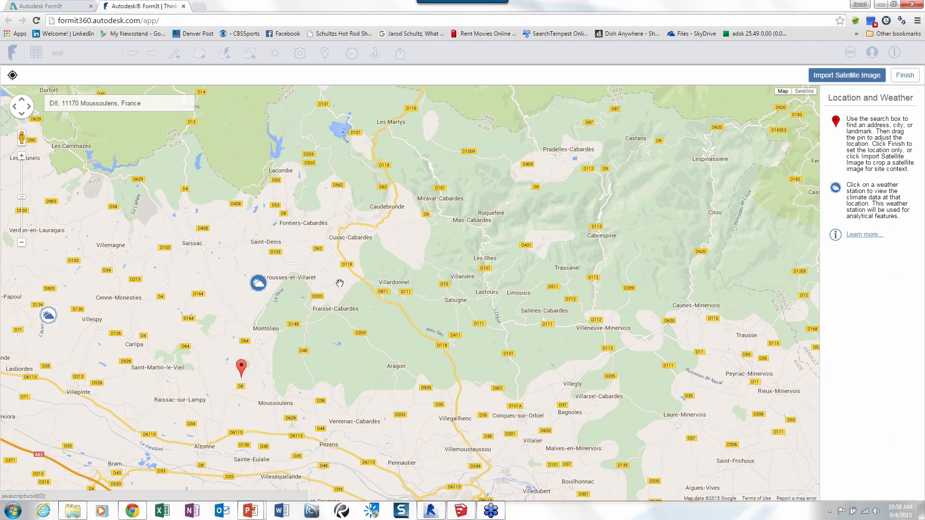
Import a satellite image of the site around the location pin, covering a wider area than the initial crop.
{"action": "scroll", "coordinate": [339, 283], "scroll_direction": "up", "scroll_amount": 3}
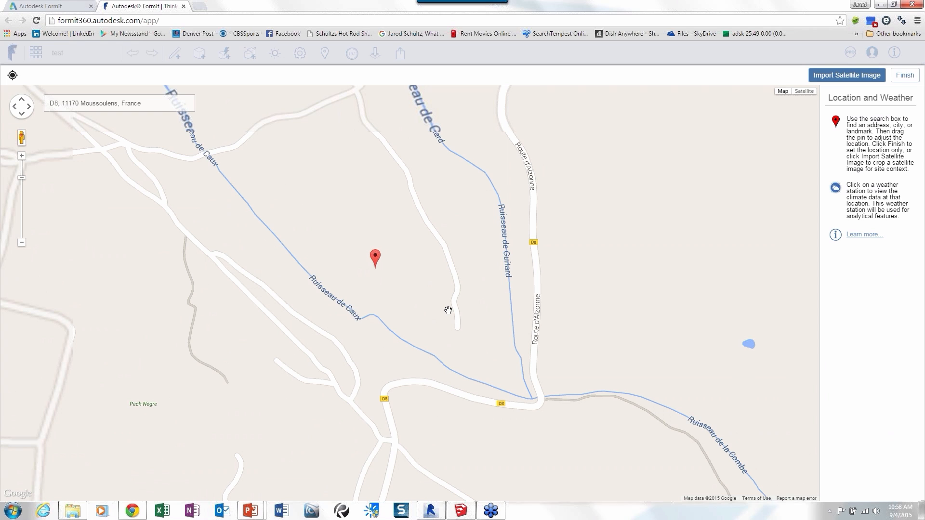
{"action": "left_click", "coordinate": [847, 75]}
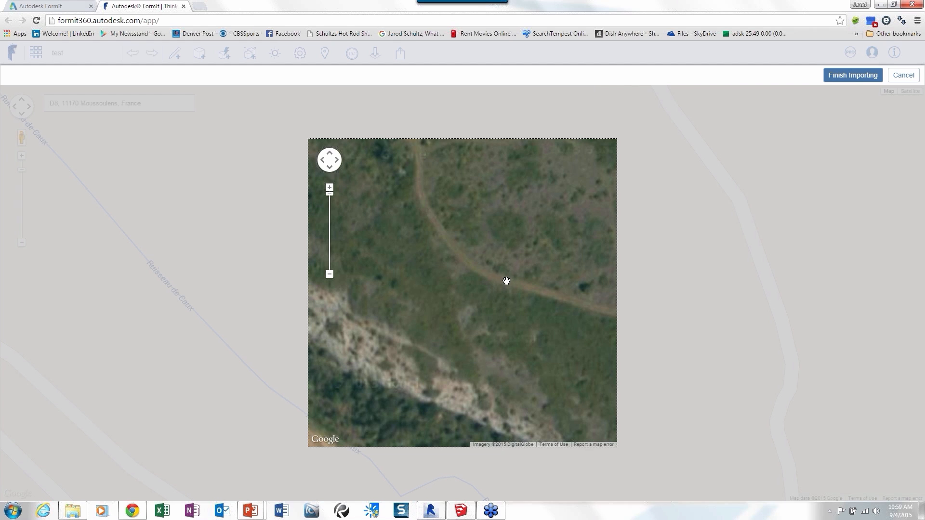
{"action": "scroll", "coordinate": [506, 281], "scroll_direction": "down", "scroll_amount": 3}
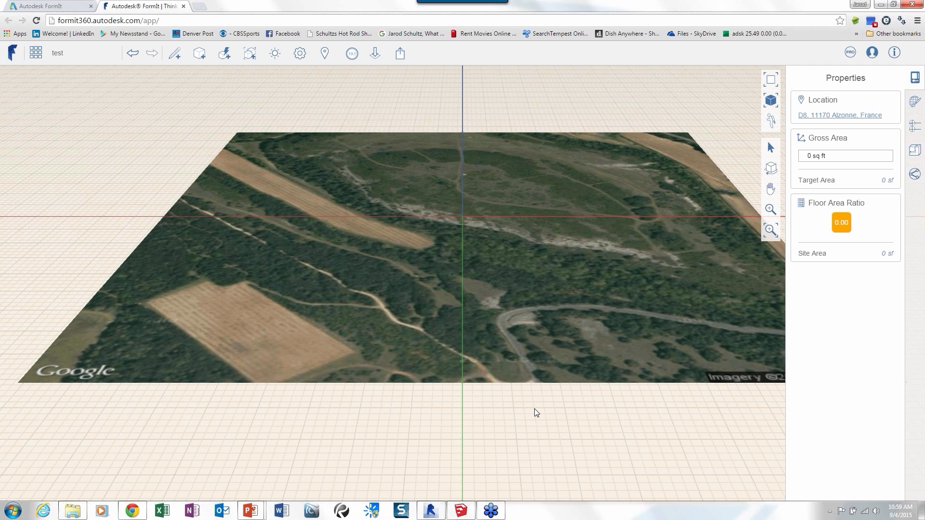
Switch from FormIt to SketchUp Make and start a new empty model.
{"action": "middle_click_drag", "start_coordinate": [536, 413], "coordinate": [519, 372]}
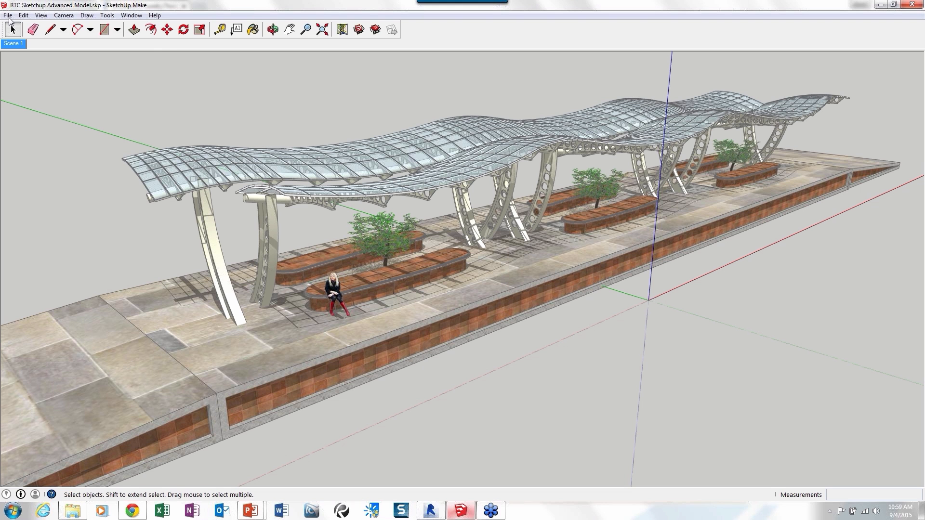
{"action": "left_click", "coordinate": [9, 15]}
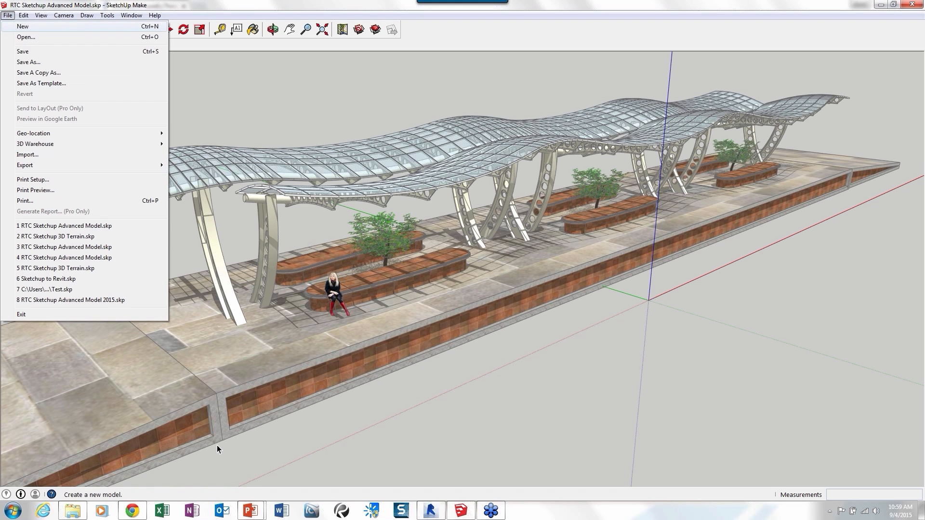
{"action": "key", "text": "Return"}
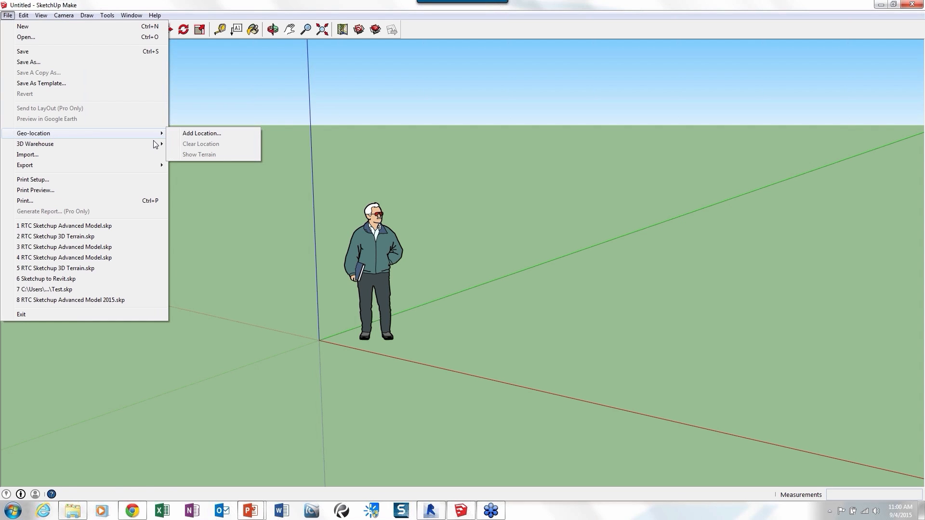
Geo-locate the model at the site's street address and import a satellite image region covering a wider area around it.
{"action": "left_click", "coordinate": [291, 167]}
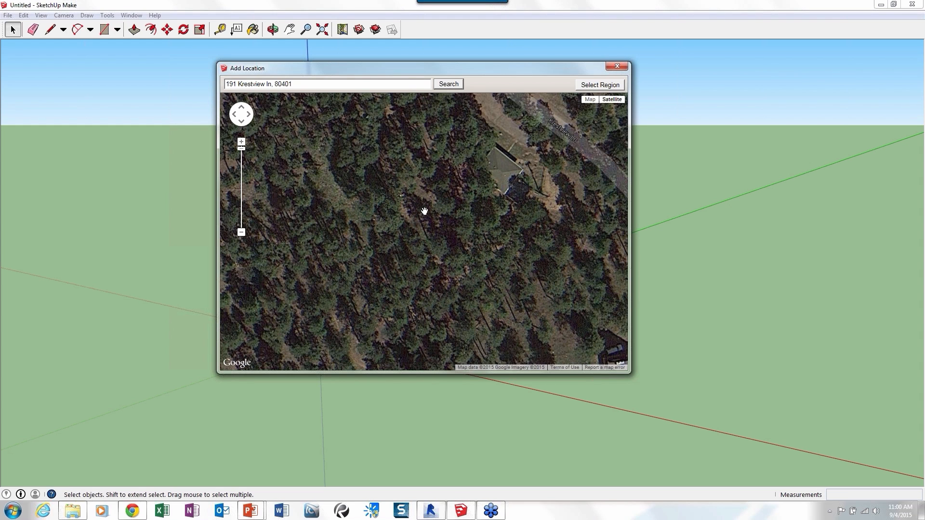
{"action": "scroll", "coordinate": [430, 209], "scroll_direction": "down", "scroll_amount": 1}
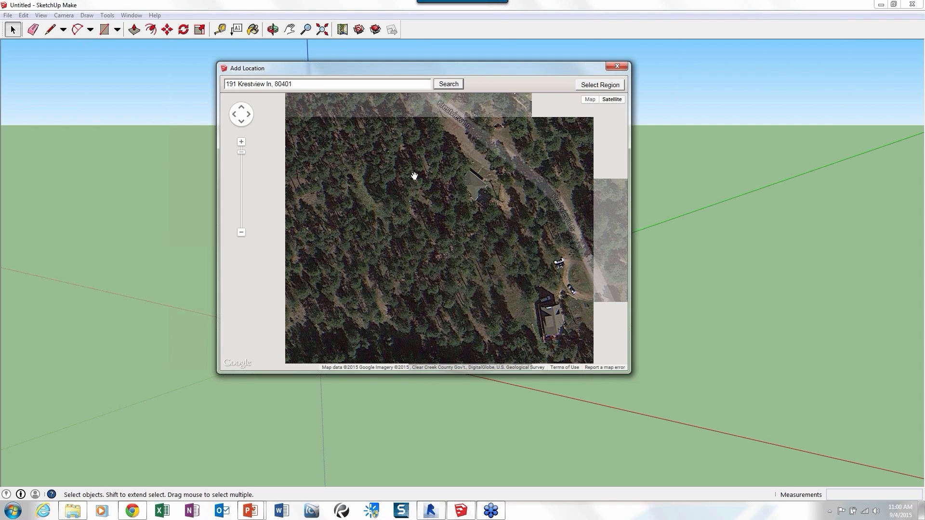
{"action": "left_click", "coordinate": [600, 84]}
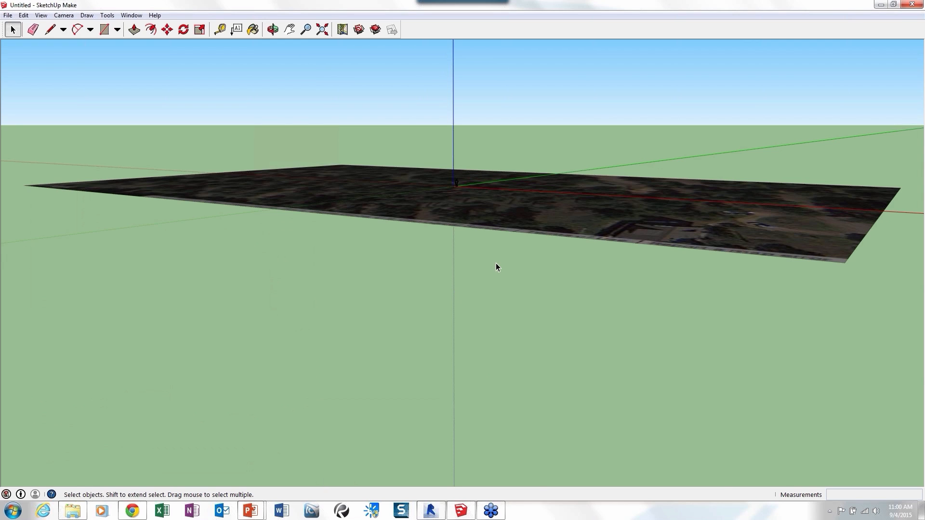
{"action": "middle_click_drag", "start_coordinate": [496, 263], "coordinate": [485, 337]}
{"action": "scroll", "coordinate": [484, 341], "scroll_direction": "down", "scroll_amount": 3}
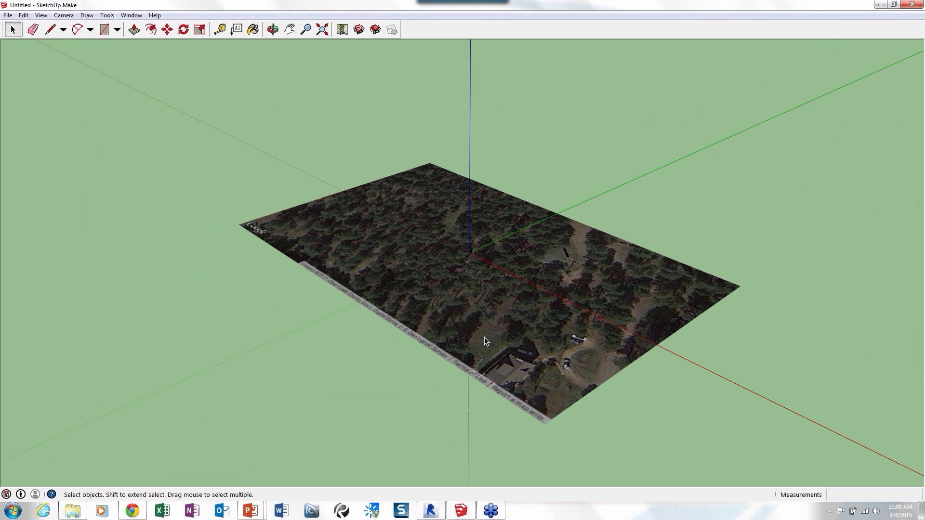
{"action": "middle_click_drag", "start_coordinate": [387, 356], "coordinate": [411, 204]}
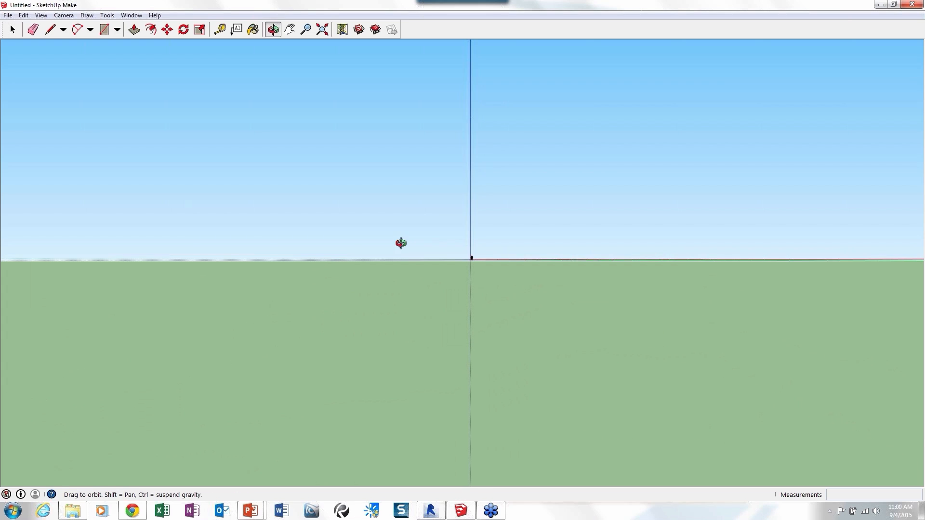
{"action": "middle_click_drag", "start_coordinate": [401, 244], "coordinate": [403, 324]}
Show the imported site image as 3D terrain and inspect the slope from below and above.
{"action": "left_click", "coordinate": [8, 15]}
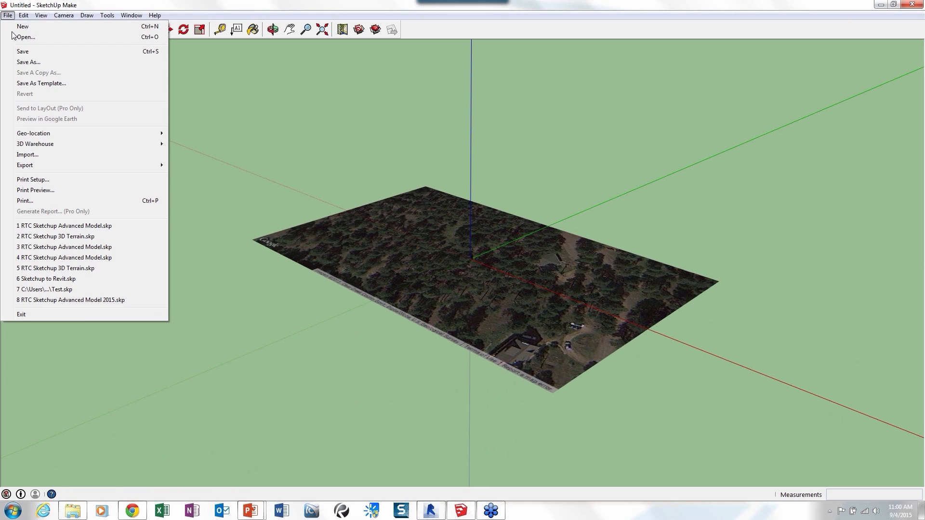
{"action": "mouse_move", "coordinate": [49, 135]}
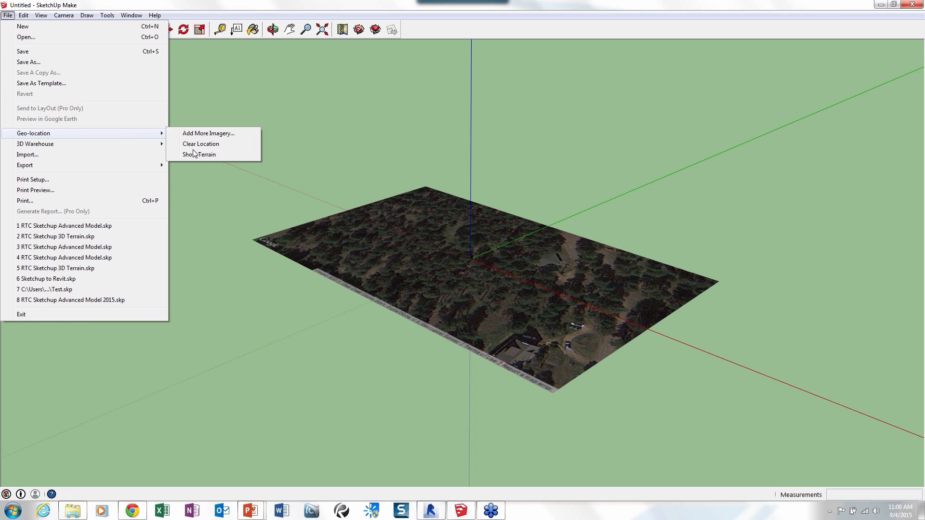
{"action": "left_click", "coordinate": [198, 154]}
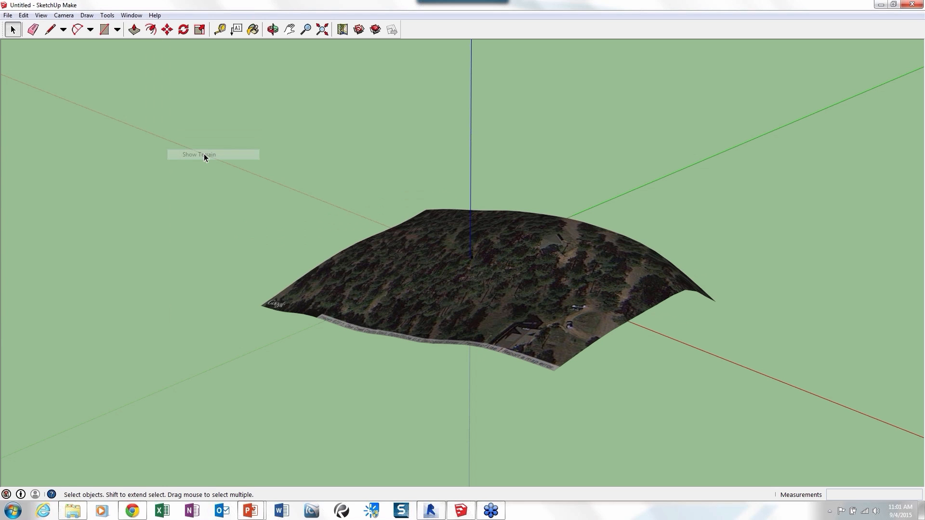
{"action": "middle_click_drag", "start_coordinate": [362, 331], "coordinate": [611, 264]}
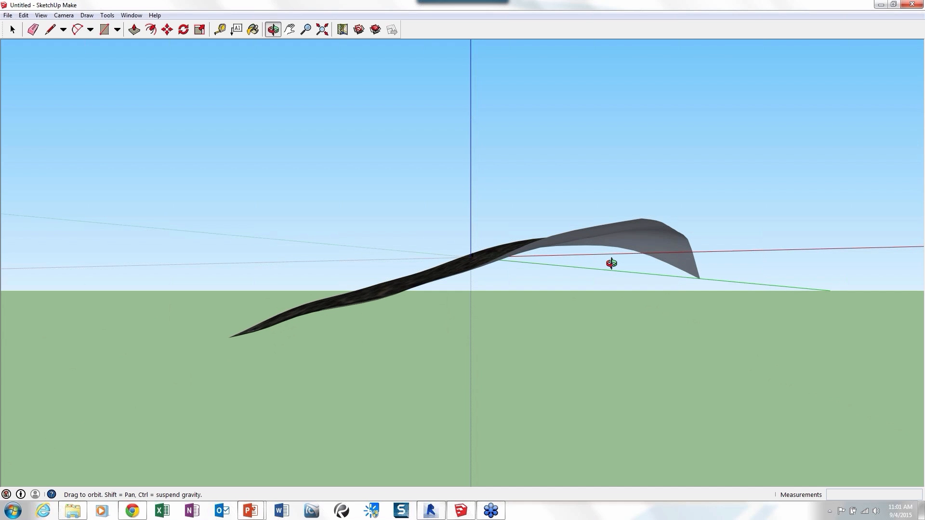
{"action": "middle_click_drag", "start_coordinate": [612, 263], "coordinate": [201, 233]}
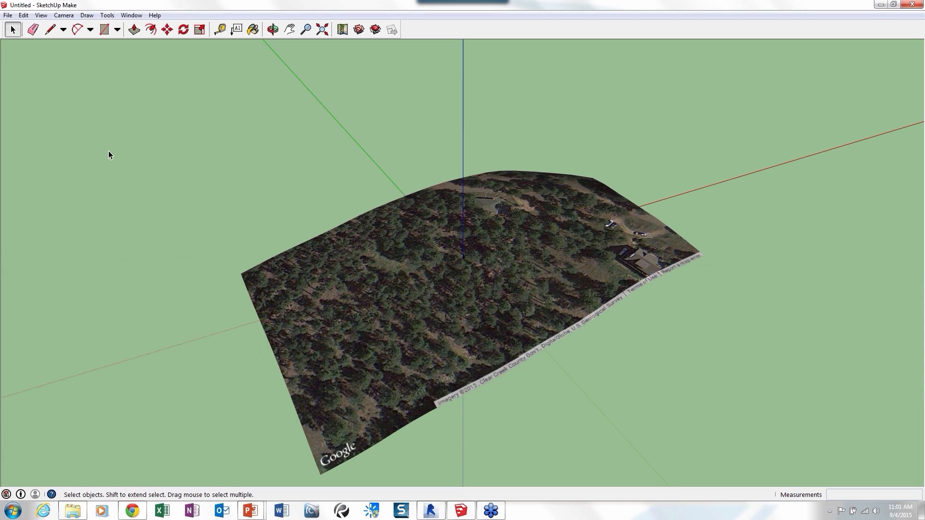
{"action": "left_click", "coordinate": [23, 15]}
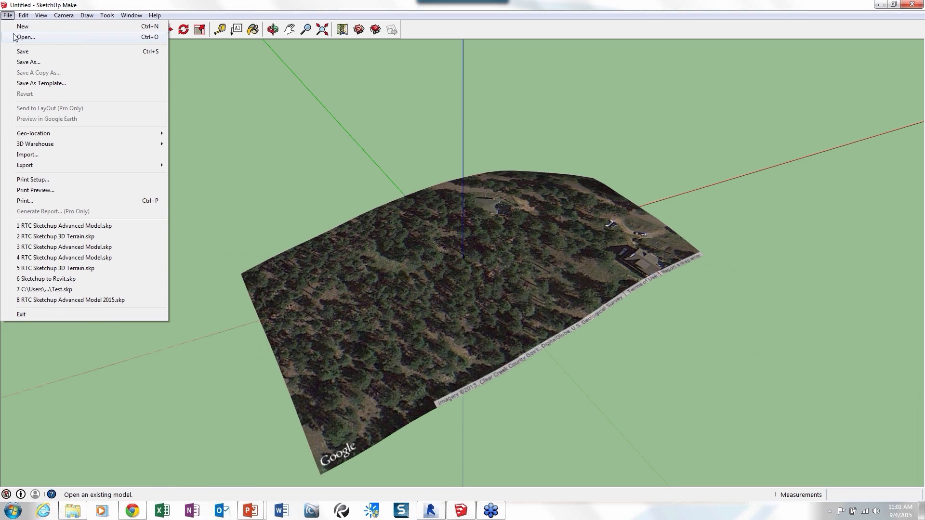
{"action": "left_click", "coordinate": [18, 52]}
{"action": "left_click", "coordinate": [426, 147]}
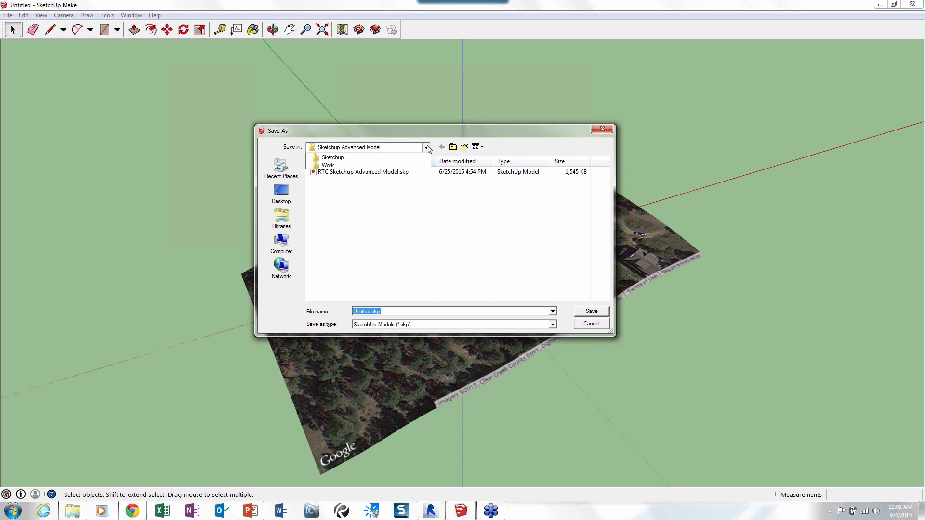
{"action": "left_click", "coordinate": [596, 323]}
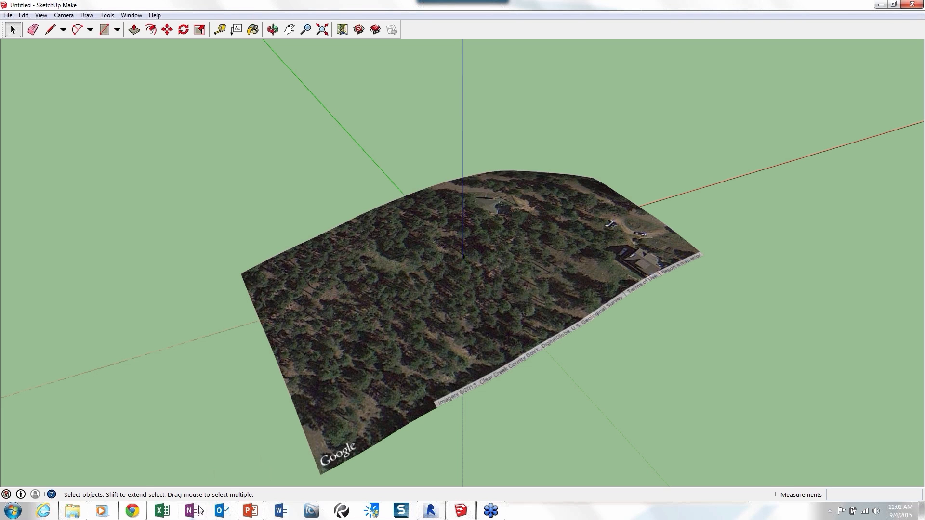
Switch to Revit and view the FormIt 360 conversion options, including Convert SKP to FormIt 360 Sketch.
{"action": "left_click", "coordinate": [432, 510]}
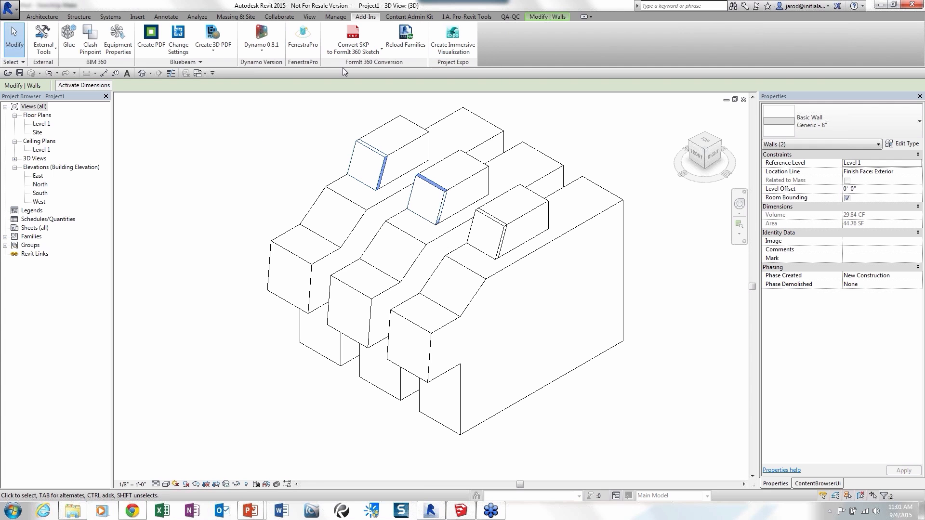
{"action": "left_click", "coordinate": [351, 51]}
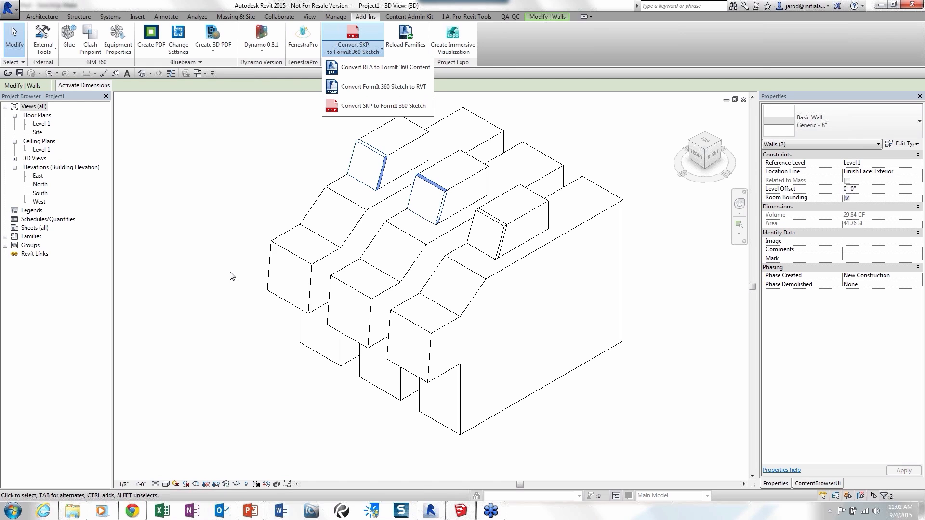
{"action": "left_click", "coordinate": [241, 346]}
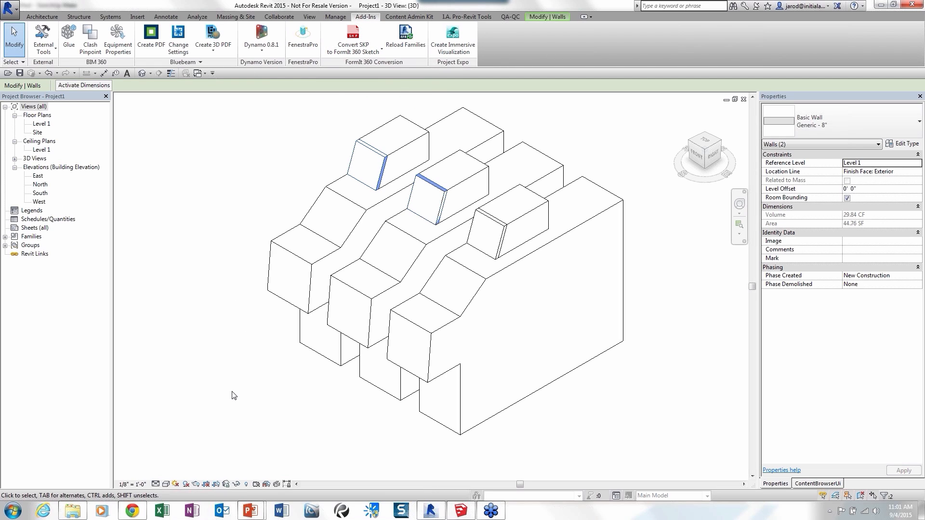
Switch back to FormIt in Chrome and view the export formats available for A360 and local files.
{"action": "left_click", "coordinate": [133, 511]}
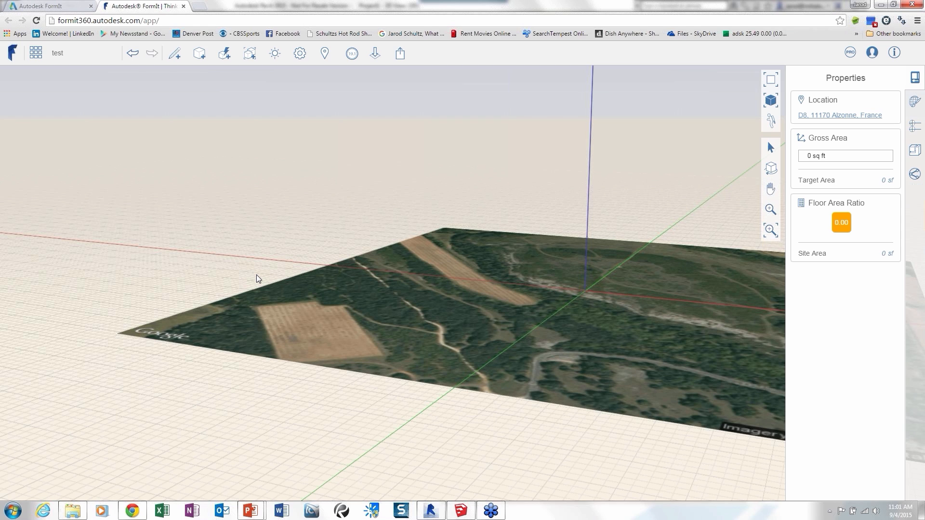
{"action": "scroll", "coordinate": [257, 275], "scroll_direction": "down", "scroll_amount": 1}
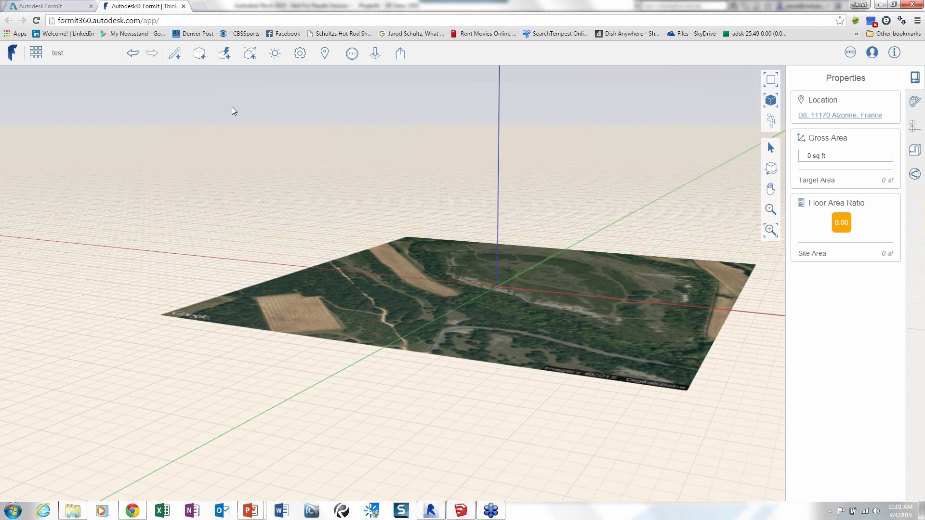
{"action": "left_click", "coordinate": [400, 54]}
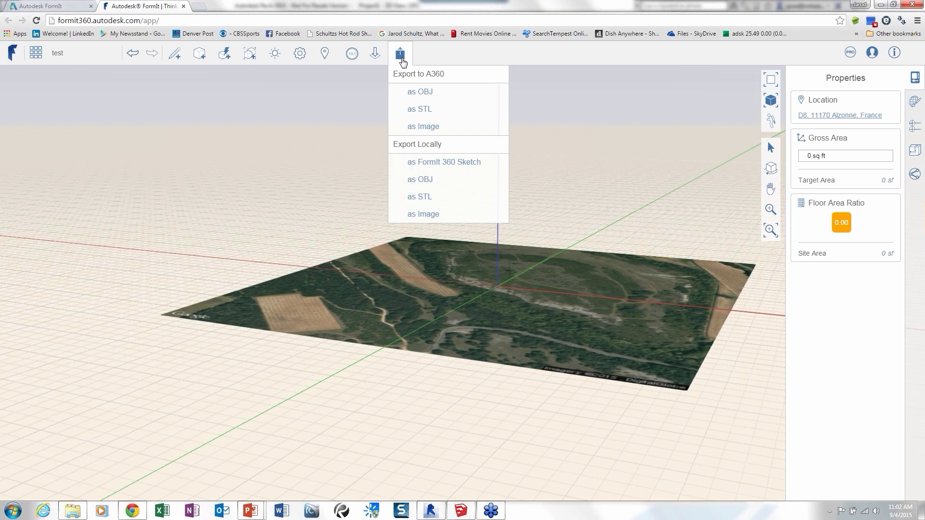
{"action": "left_click", "coordinate": [336, 123]}
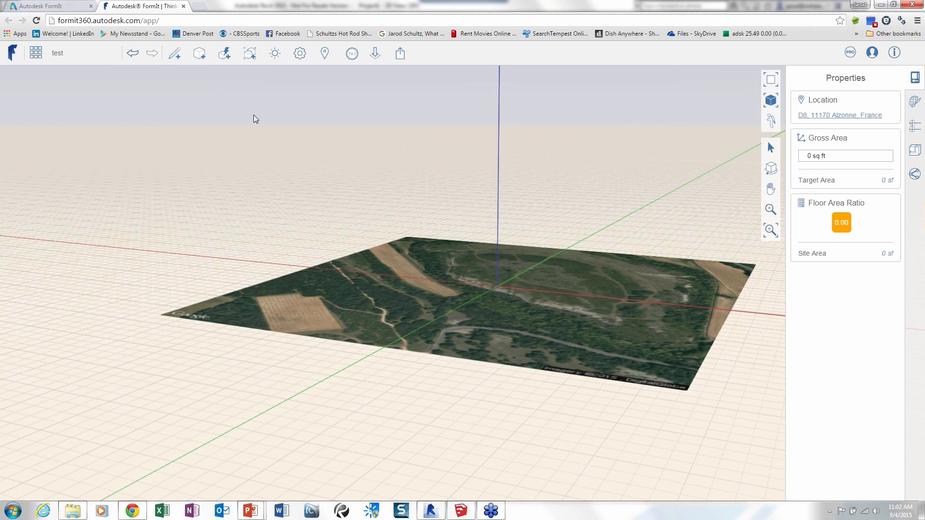
Open the RTC Sketchup 3D Terrain sketch without saving the changes to the test sketch.
{"action": "left_click", "coordinate": [36, 53]}
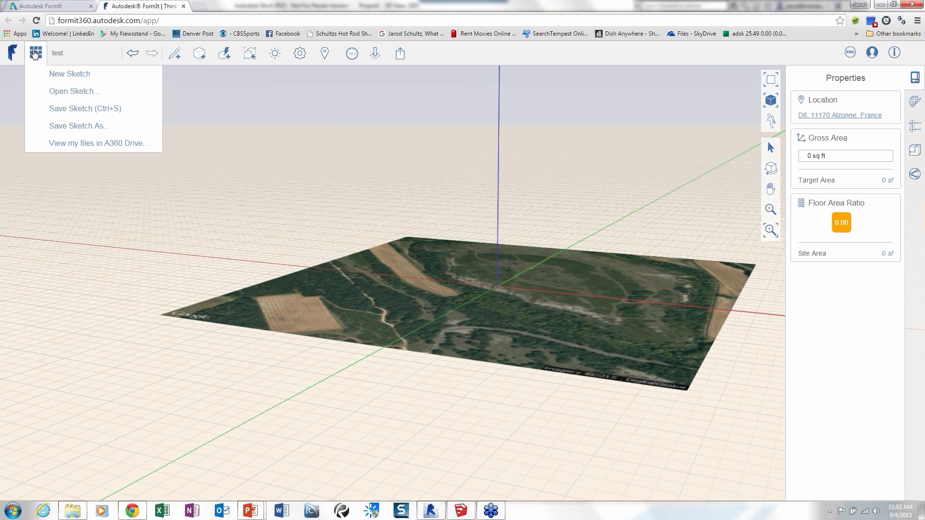
{"action": "left_click", "coordinate": [59, 90]}
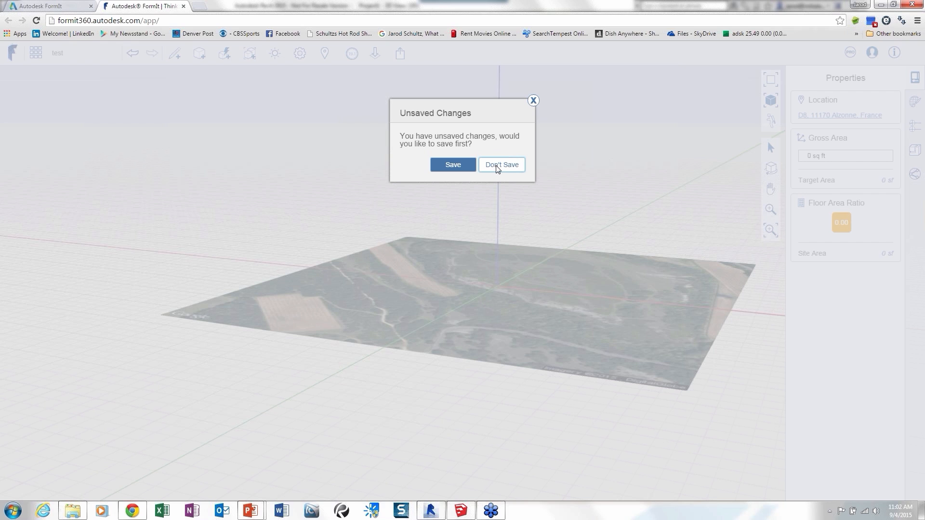
{"action": "left_click", "coordinate": [497, 167]}
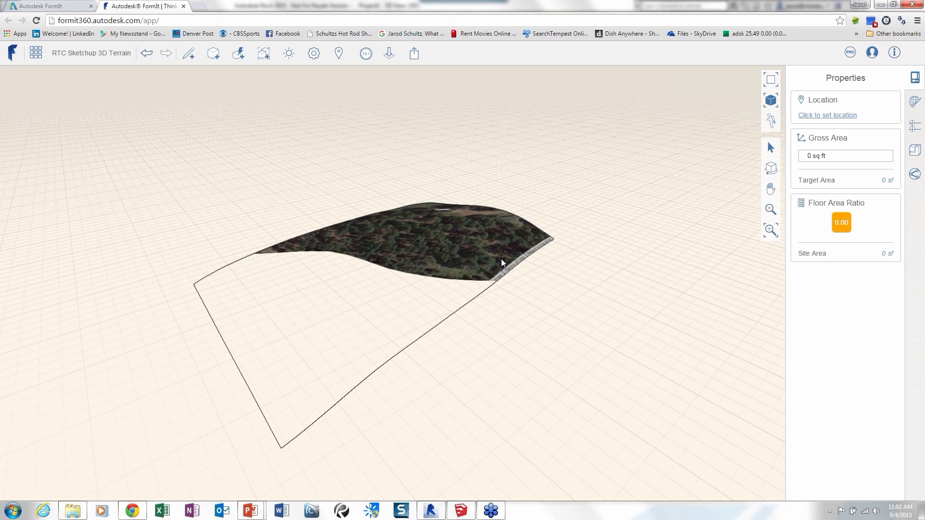
Raise the 3D terrain above the work surface and inspect it and the person figure from several sides.
{"action": "scroll", "coordinate": [523, 337], "scroll_direction": "down", "scroll_amount": 3}
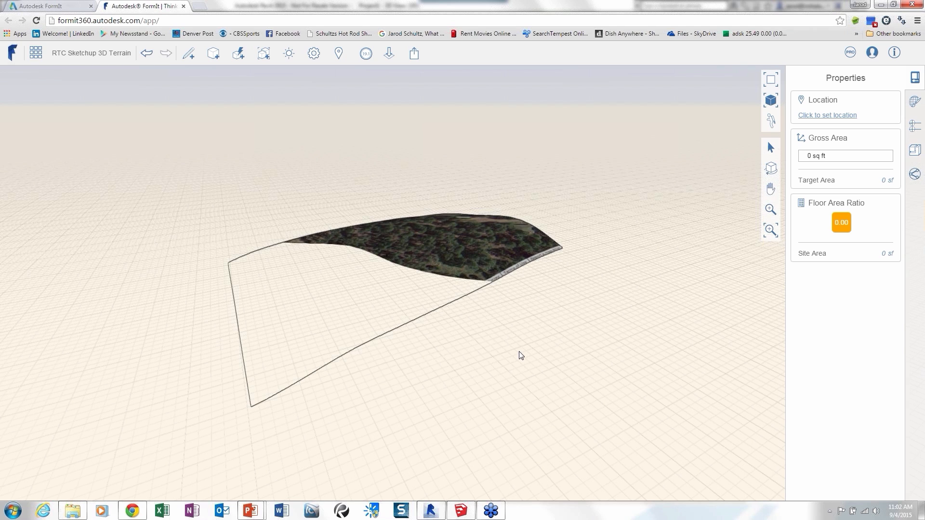
{"action": "right_click_drag", "start_coordinate": [519, 352], "coordinate": [540, 380]}
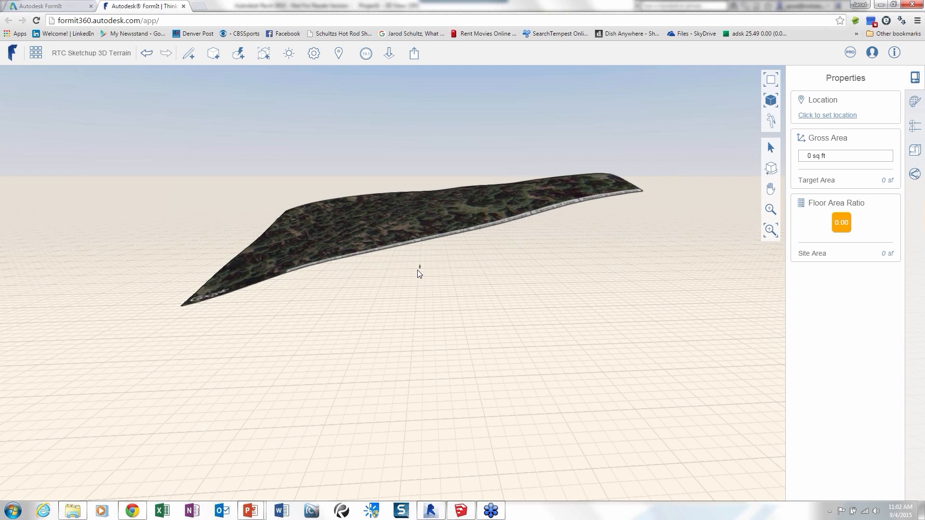
{"action": "scroll", "coordinate": [418, 269], "scroll_direction": "up", "scroll_amount": 2}
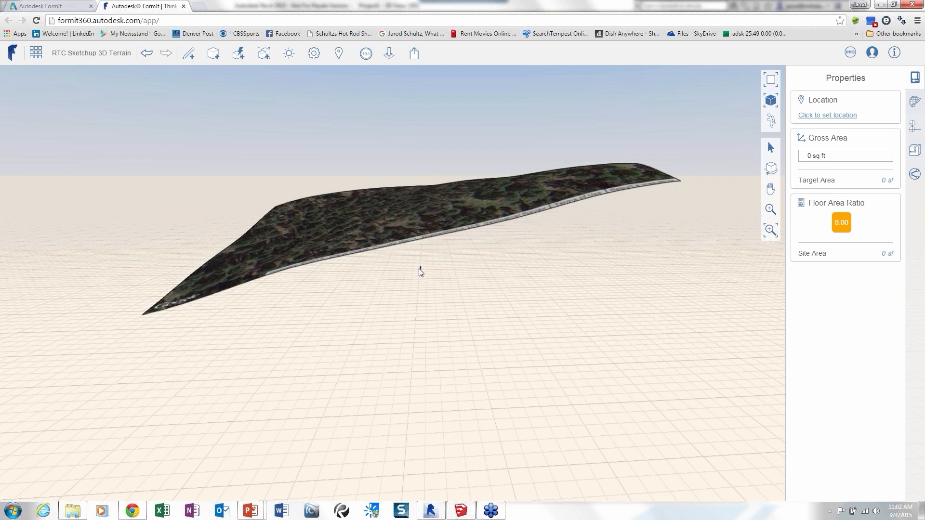
{"action": "scroll", "coordinate": [418, 268], "scroll_direction": "up", "scroll_amount": 5}
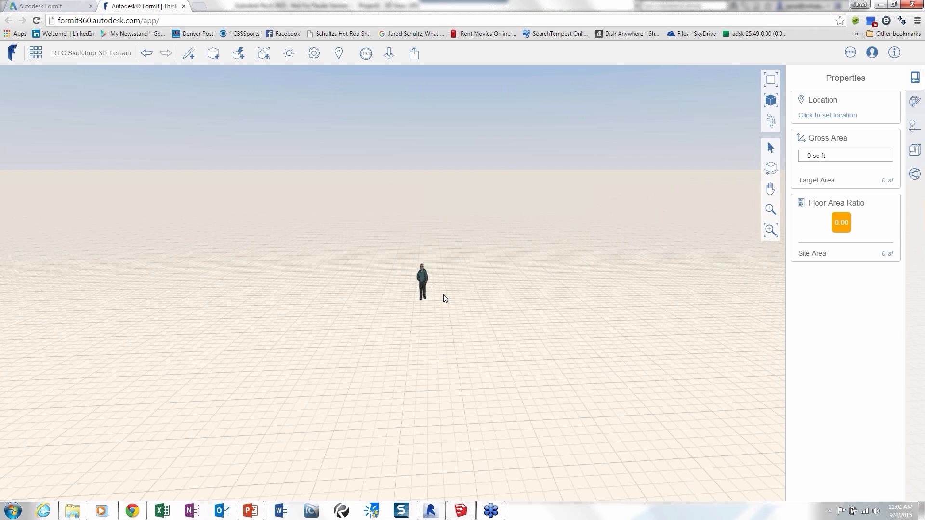
{"action": "middle_click_drag", "start_coordinate": [443, 295], "coordinate": [577, 241]}
{"action": "right_click_drag", "start_coordinate": [577, 244], "coordinate": [338, 190]}
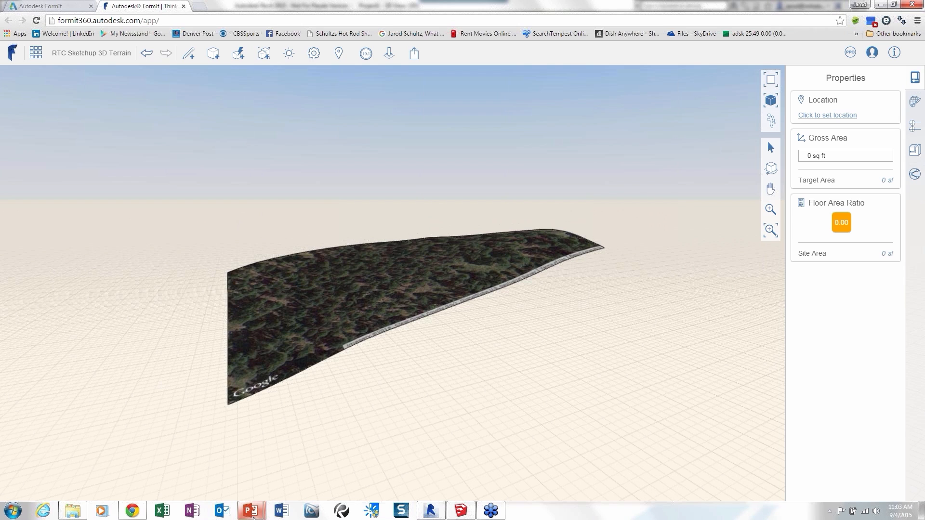
Switch to the running PowerPoint slide show, advance to the slide on raising the terrain and converting it, and switch to Revit.
{"action": "mouse_move", "coordinate": [253, 515]}
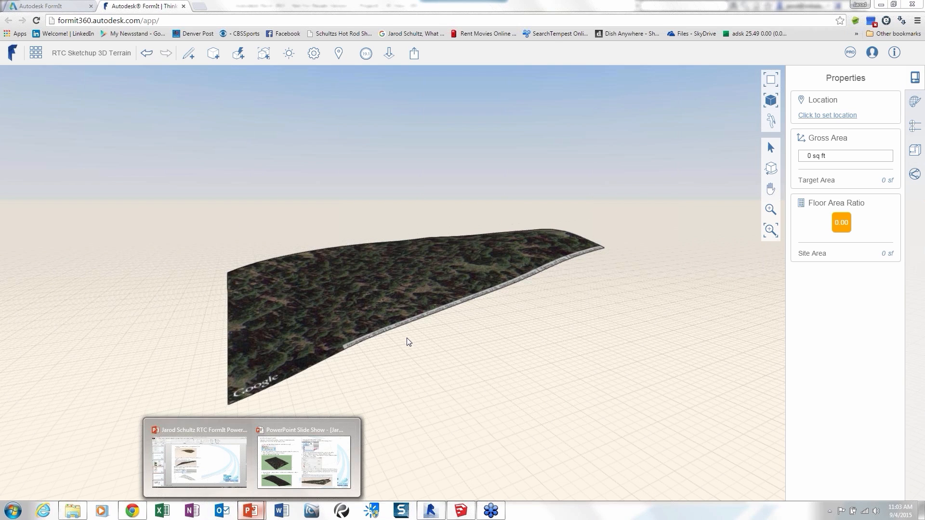
{"action": "left_click", "coordinate": [304, 461]}
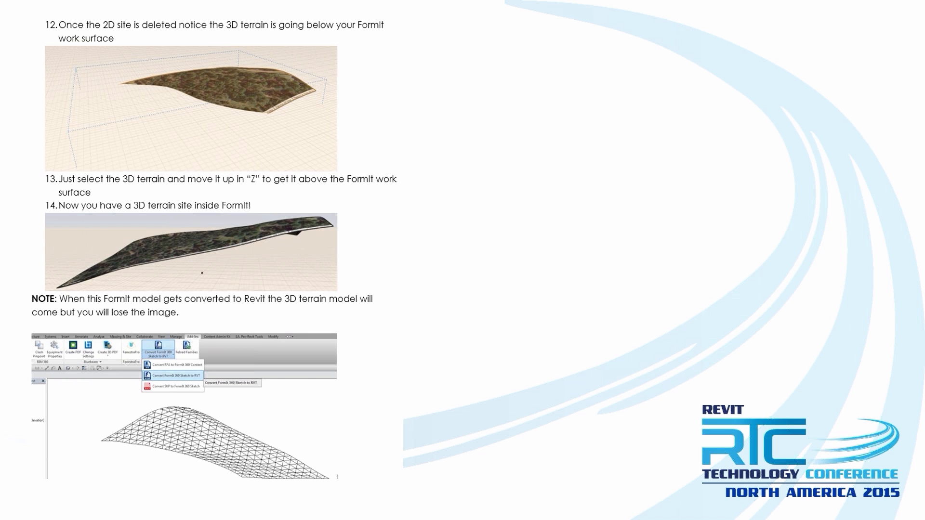
{"action": "key", "text": "super"}
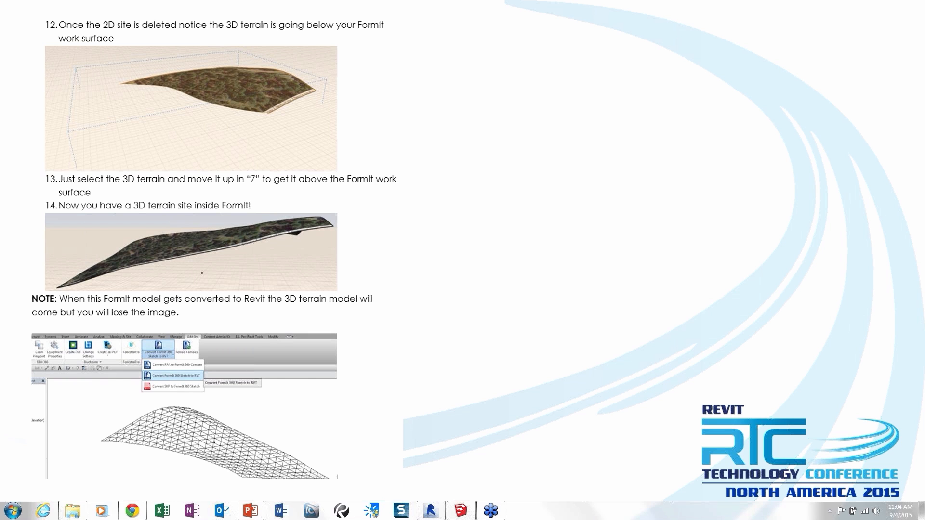
{"action": "key", "text": "alt+Tab"}
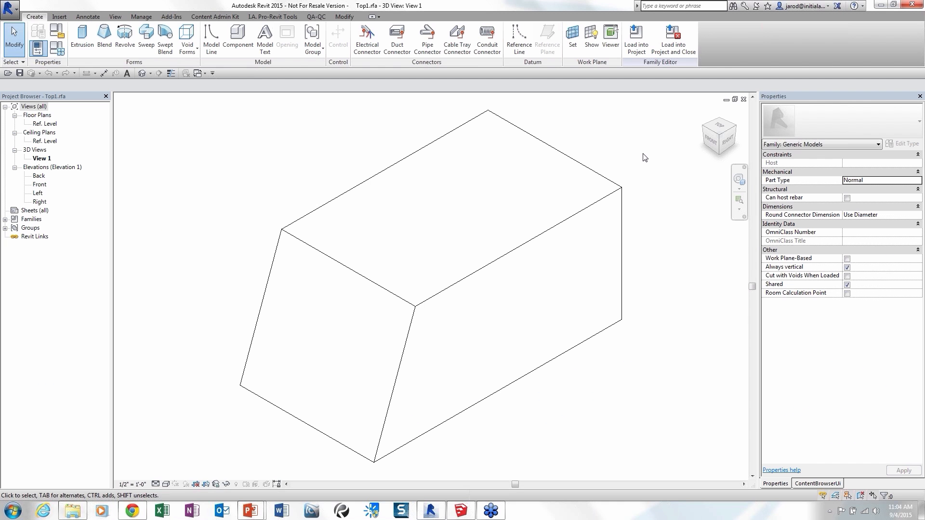
Close the Top1 family and the Project2 project without saving the changes to either file.
{"action": "key", "text": "ctrl+w"}
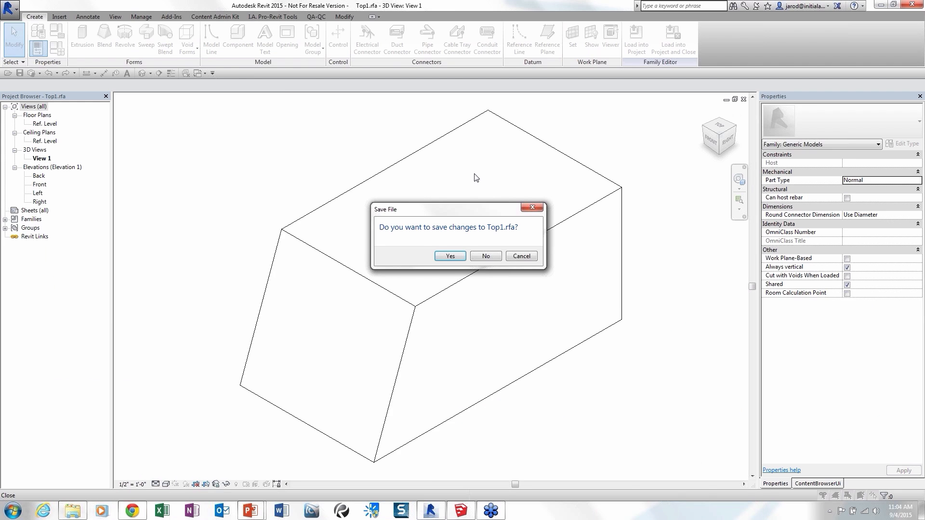
{"action": "left_click", "coordinate": [486, 256]}
{"action": "left_click", "coordinate": [743, 99]}
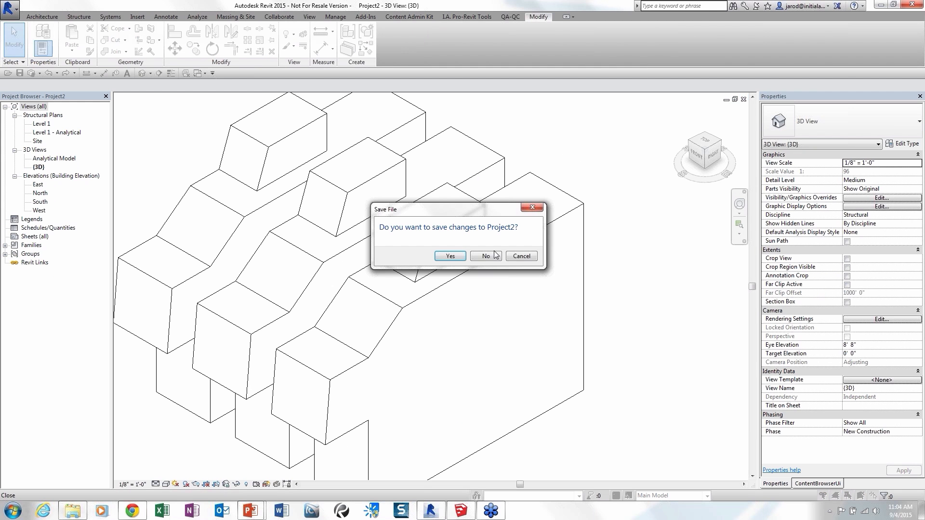
{"action": "left_click", "coordinate": [486, 256]}
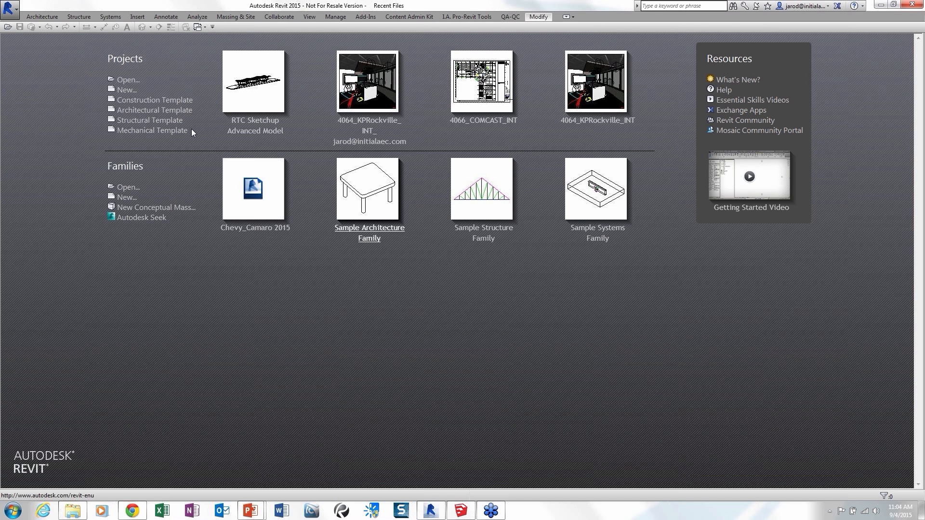
Open the RTC Sketchup 3D Terrain project and inspect the imported terrain mass from the opposite side.
{"action": "key", "text": "ctrl+o"}
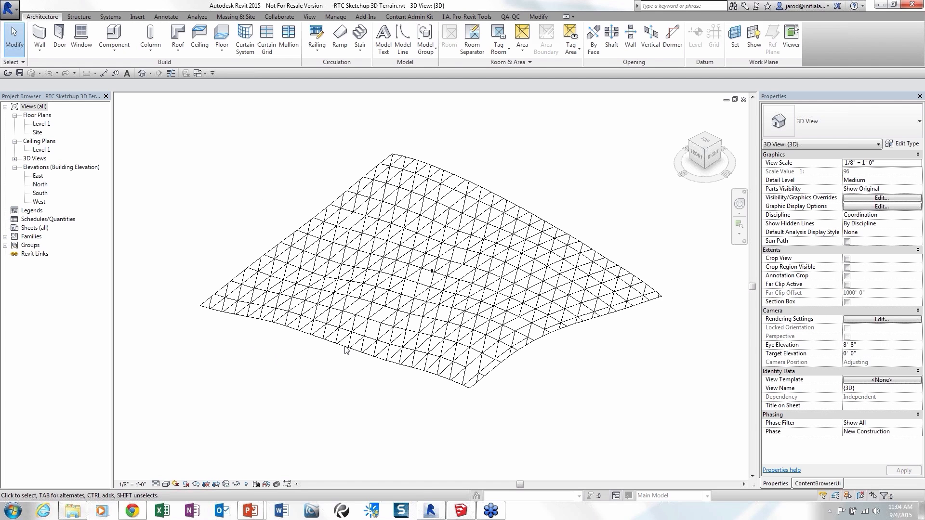
{"action": "left_click", "coordinate": [345, 350]}
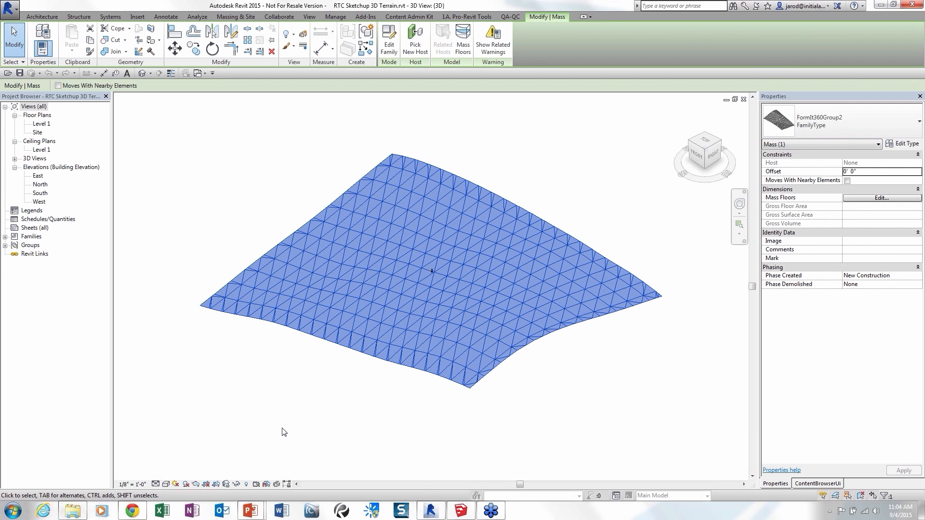
{"action": "middle_click_drag", "start_coordinate": [283, 432], "coordinate": [657, 396], "text": "shift"}
{"action": "left_click", "coordinate": [306, 374]}
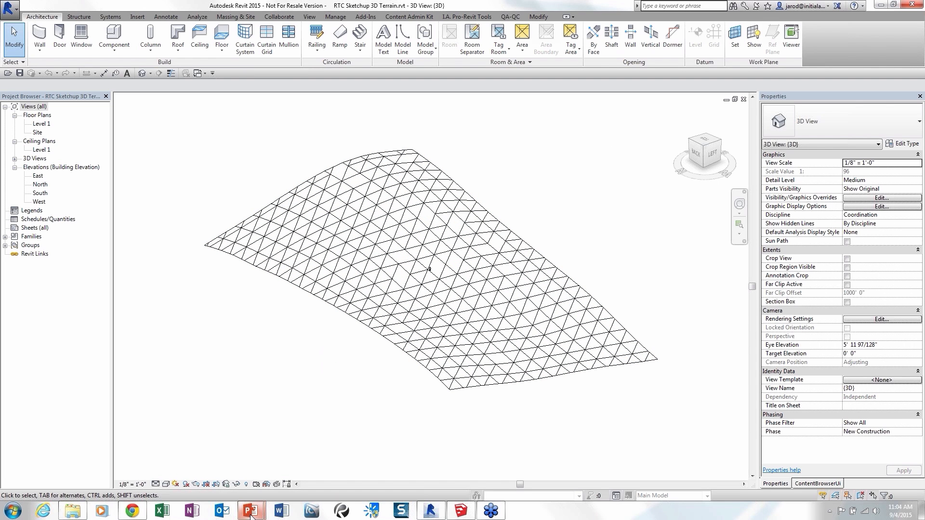
Switch to the running PowerPoint slide show and advance past the additional modeling tools slide to the Sweep slide.
{"action": "mouse_move", "coordinate": [252, 514]}
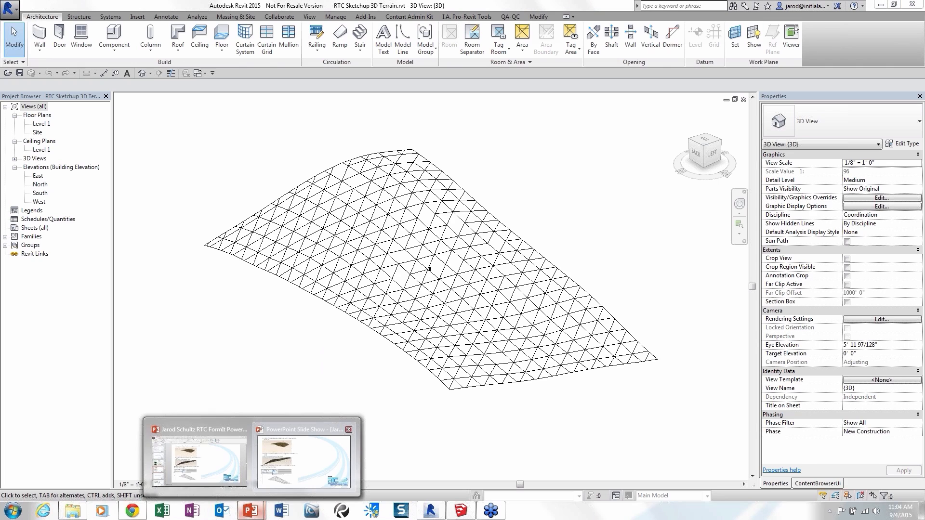
{"action": "left_click", "coordinate": [303, 458]}
{"action": "left_click", "coordinate": [504, 302]}
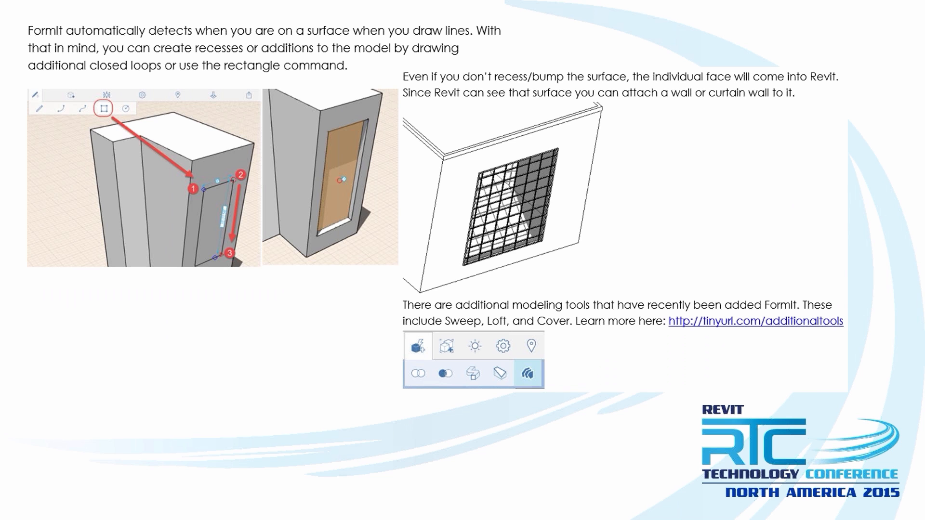
{"action": "key", "text": "Right"}
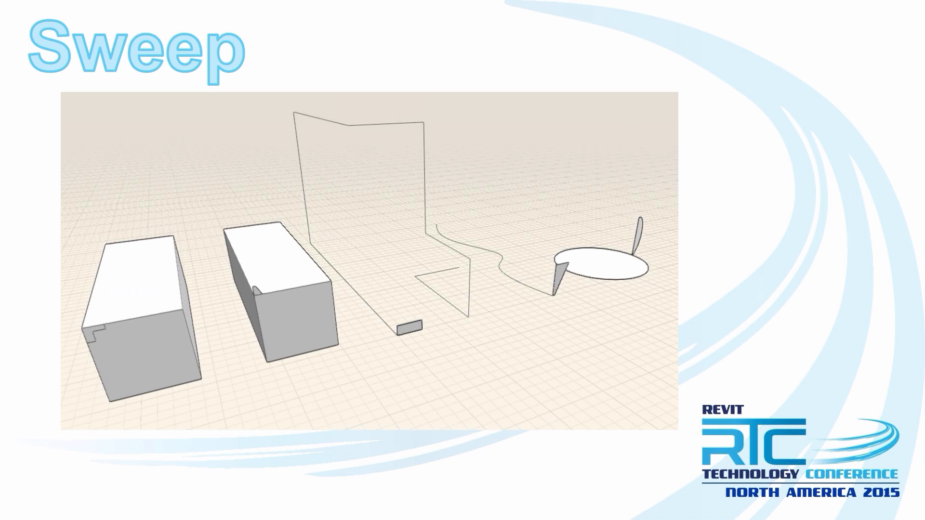
Switch to FormIt in Chrome and open the RTC Sweep Examples sketch.
{"action": "key", "text": "alt+Tab"}
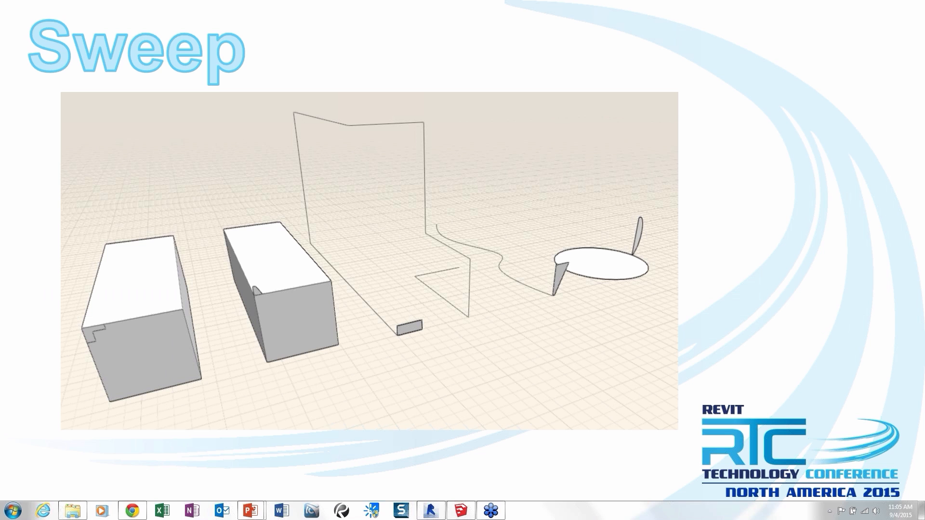
{"action": "key", "text": "alt+Tab"}
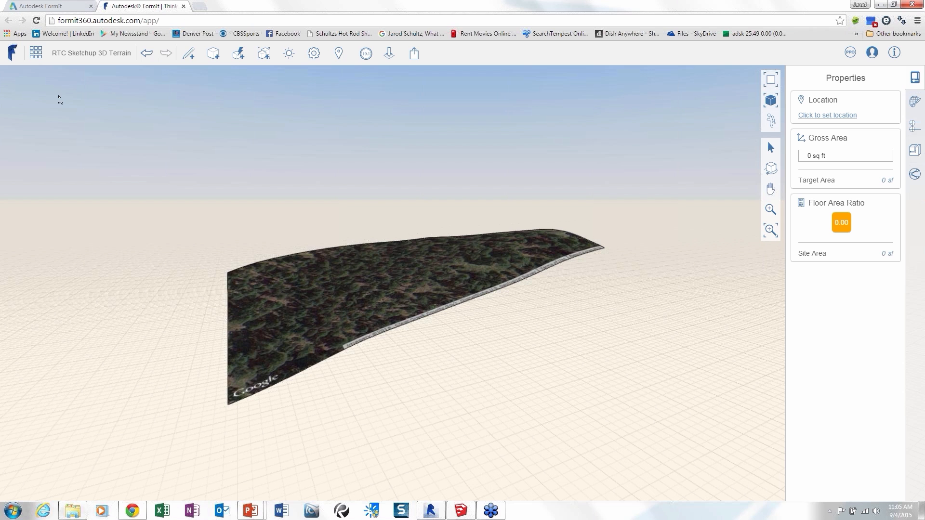
{"action": "left_click", "coordinate": [36, 53]}
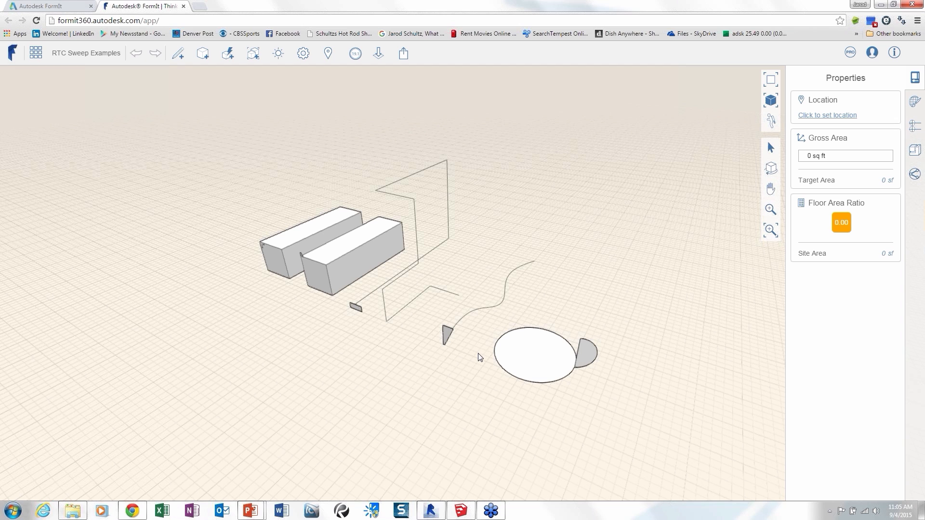
Look over the sweep example shapes and review the advanced modeling tools, including solid cut, Sweep and Loft.
{"action": "scroll", "coordinate": [480, 357], "scroll_direction": "up", "scroll_amount": 3}
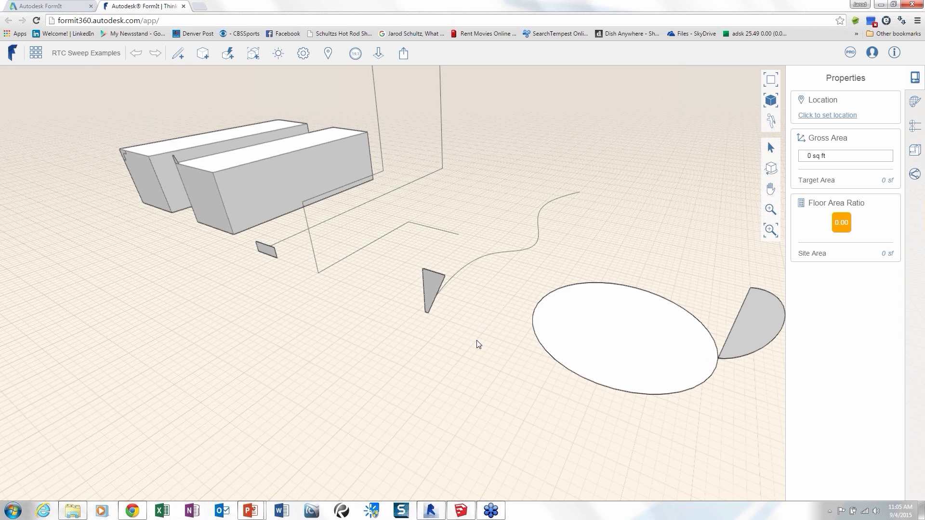
{"action": "middle_click_drag", "start_coordinate": [478, 344], "coordinate": [463, 358]}
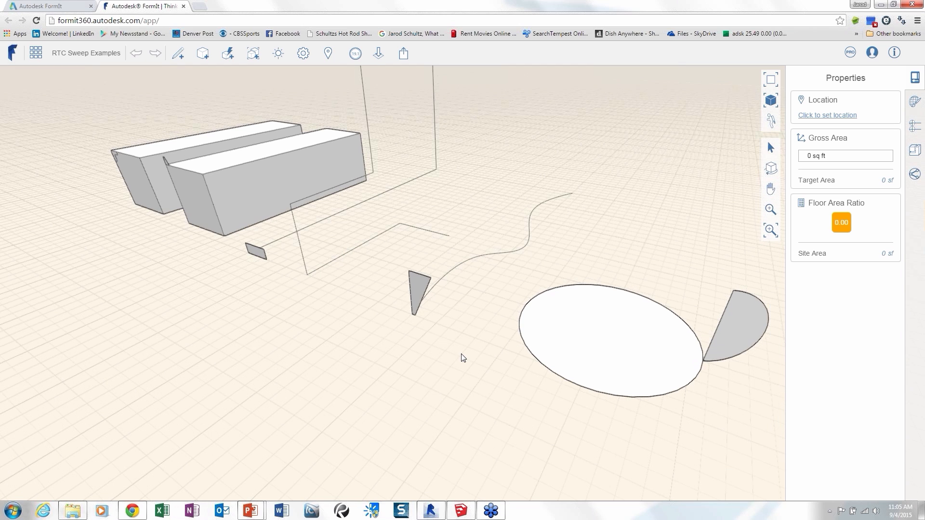
{"action": "left_click", "coordinate": [228, 54]}
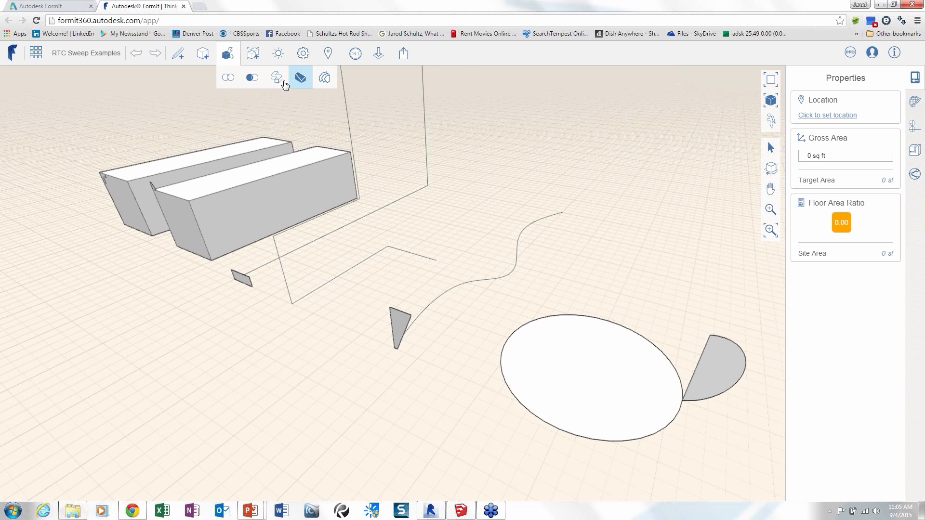
{"action": "left_click", "coordinate": [277, 79]}
{"action": "left_click", "coordinate": [251, 82]}
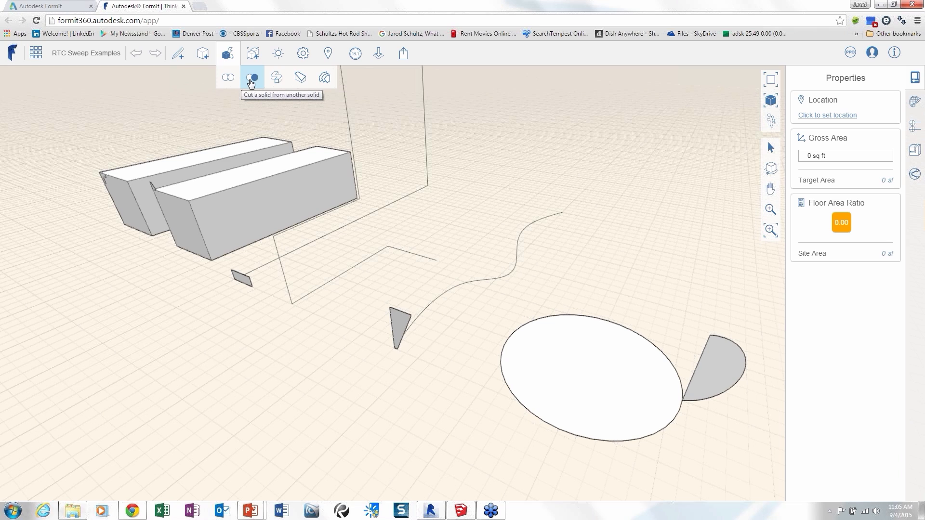
{"action": "left_click", "coordinate": [272, 85]}
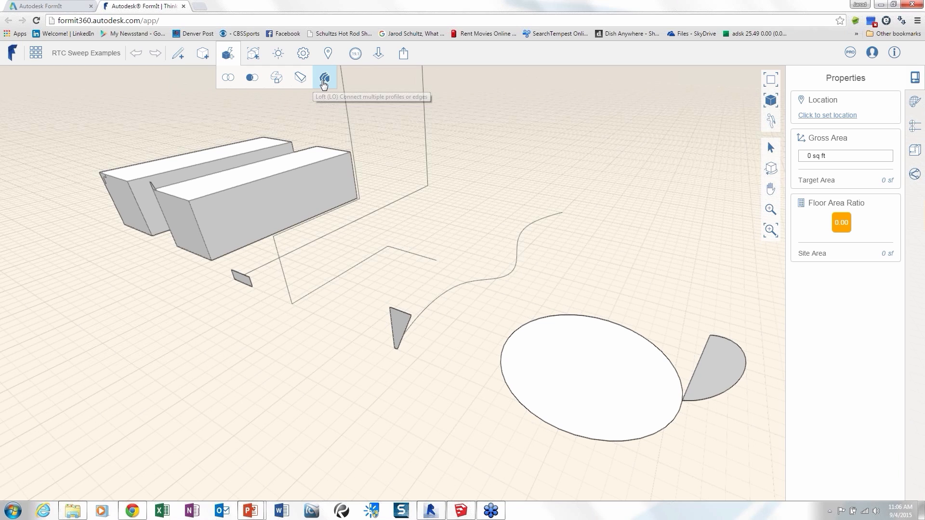
{"action": "left_click", "coordinate": [325, 83]}
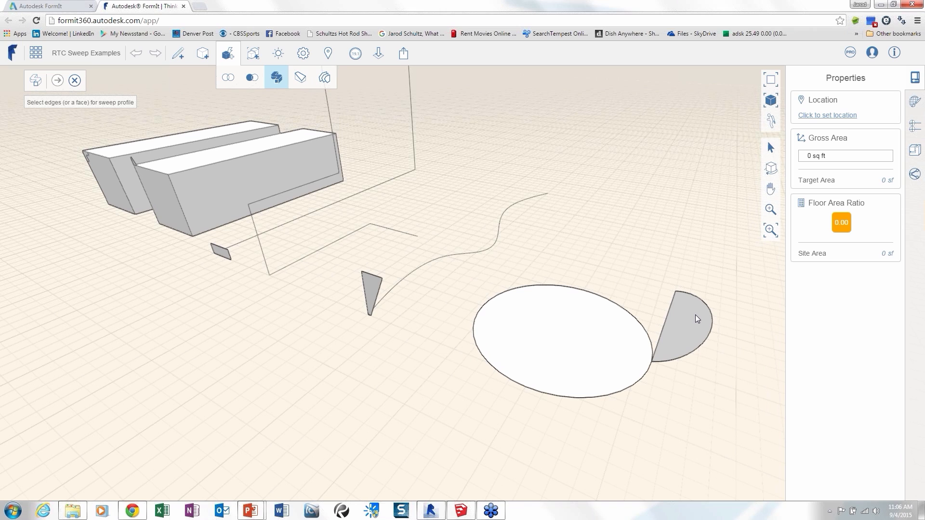
Sweep the half-round face around the circle's edge, and the triangular face along the wavy curve.
{"action": "left_click", "coordinate": [696, 316]}
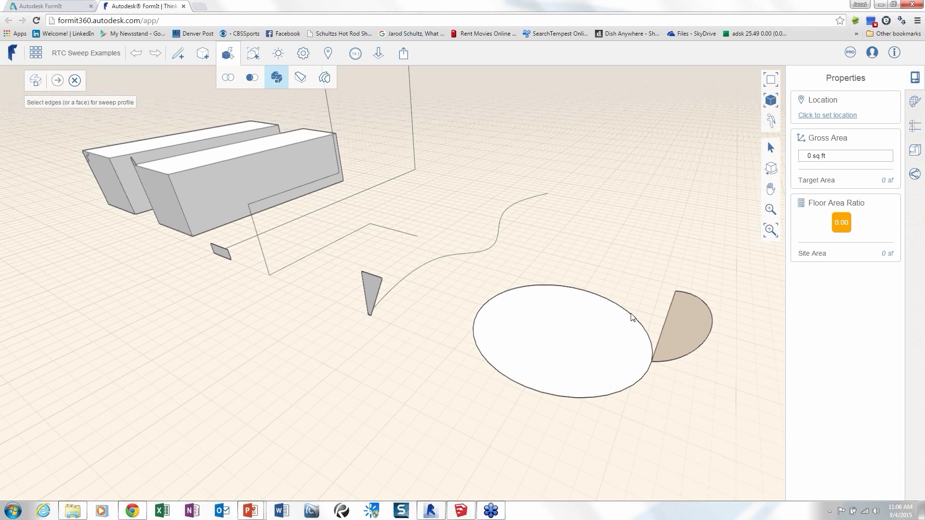
{"action": "left_click", "coordinate": [632, 317]}
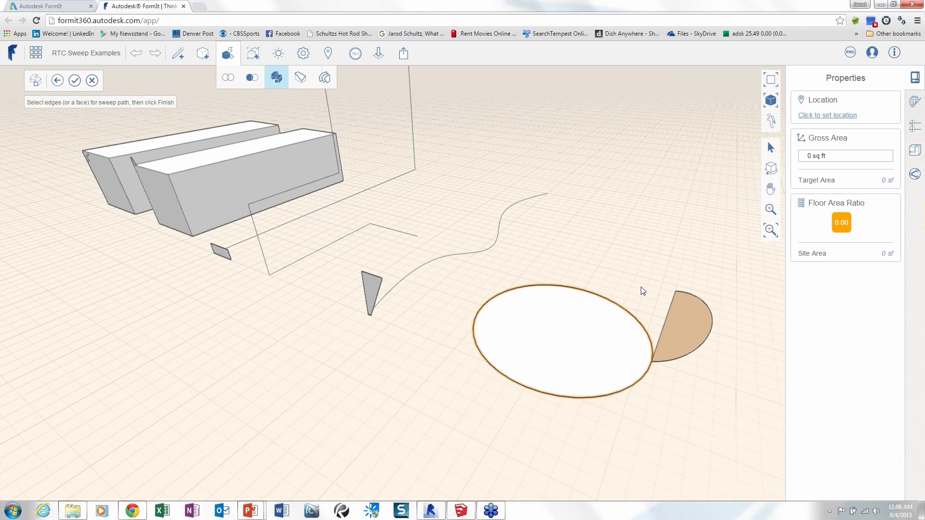
{"action": "left_click", "coordinate": [74, 81]}
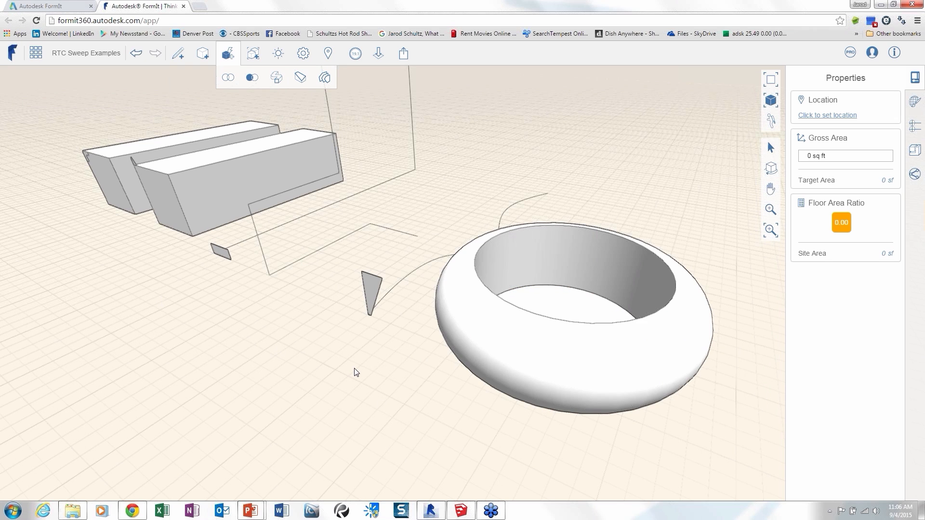
{"action": "mouse_move", "coordinate": [398, 372]}
{"action": "middle_mouse_down"}
{"action": "mouse_move", "coordinate": [415, 365]}
{"action": "mouse_move", "coordinate": [454, 391]}
{"action": "mouse_move", "coordinate": [416, 366]}
{"action": "middle_mouse_up"}
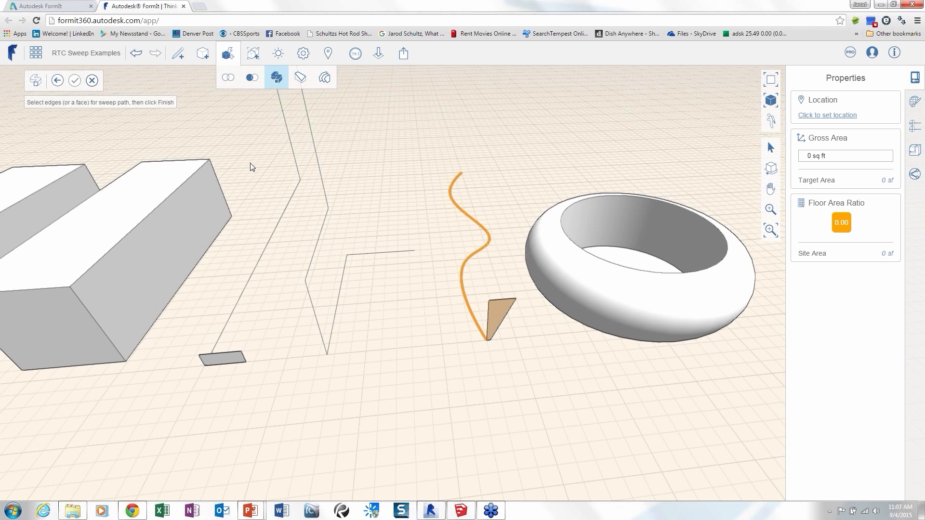
{"action": "left_click", "coordinate": [74, 81]}
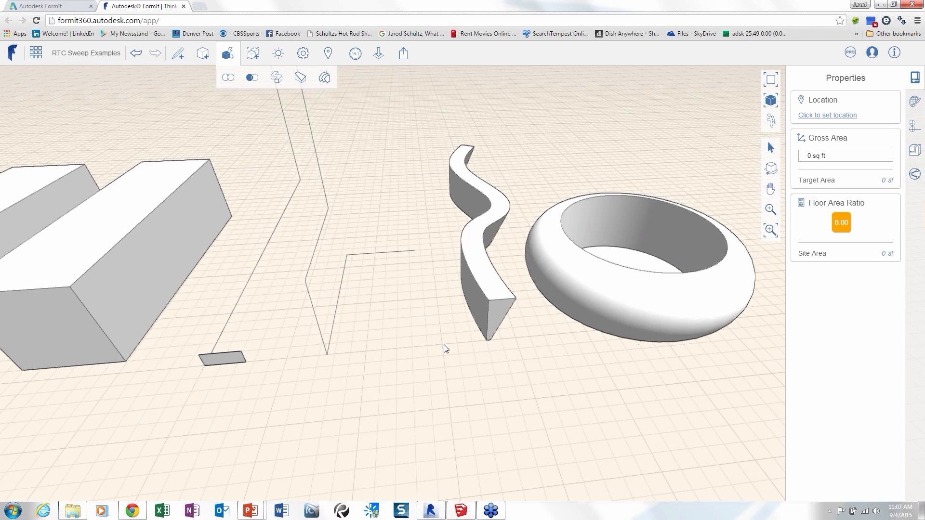
Try sweeping the small rectangular face along all segments of the bent 3D line path, and undo that sweep.
{"action": "middle_click_drag", "start_coordinate": [446, 349], "coordinate": [396, 290]}
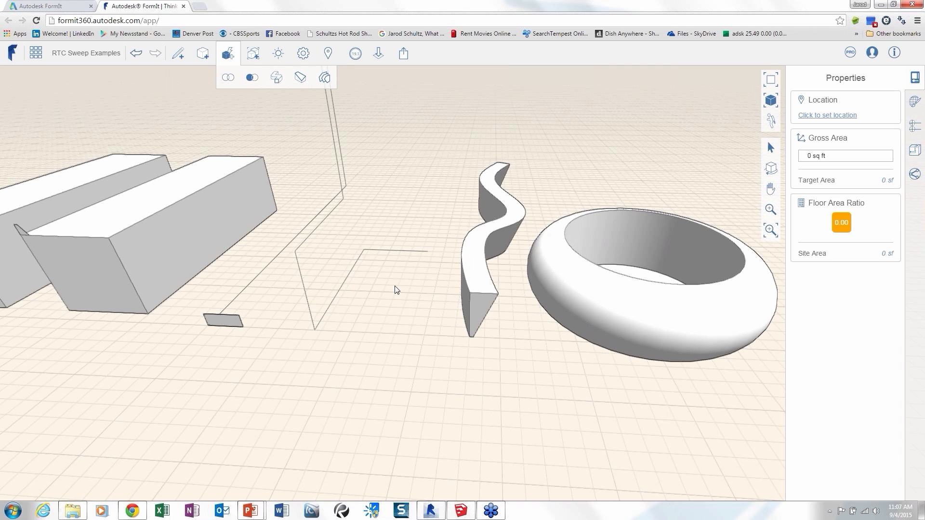
{"action": "mouse_move", "coordinate": [396, 289]}
{"action": "middle_mouse_down"}
{"action": "mouse_move", "coordinate": [456, 200]}
{"action": "mouse_move", "coordinate": [394, 289]}
{"action": "middle_mouse_up"}
{"action": "left_click", "coordinate": [276, 77]}
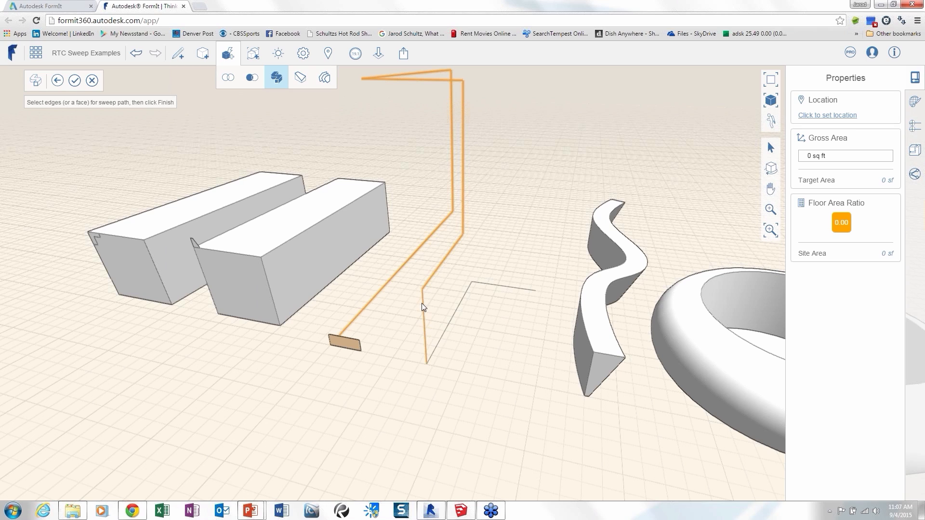
{"action": "left_click", "coordinate": [445, 317]}
{"action": "left_click", "coordinate": [526, 288]}
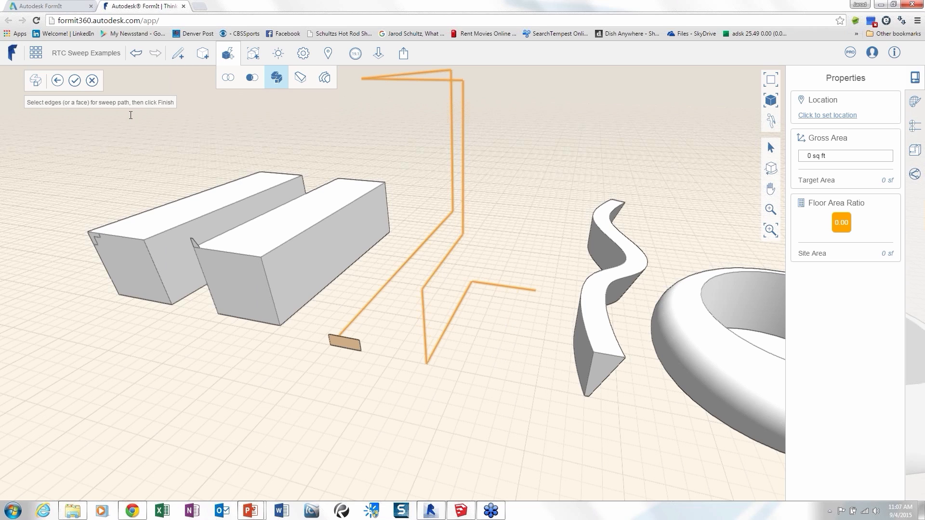
{"action": "left_click", "coordinate": [74, 80]}
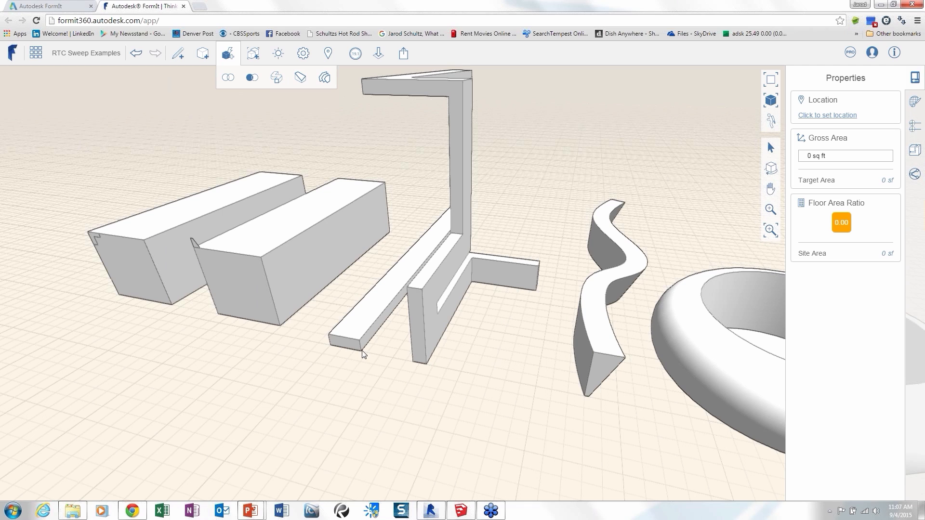
{"action": "middle_click_drag", "start_coordinate": [370, 352], "coordinate": [199, 306]}
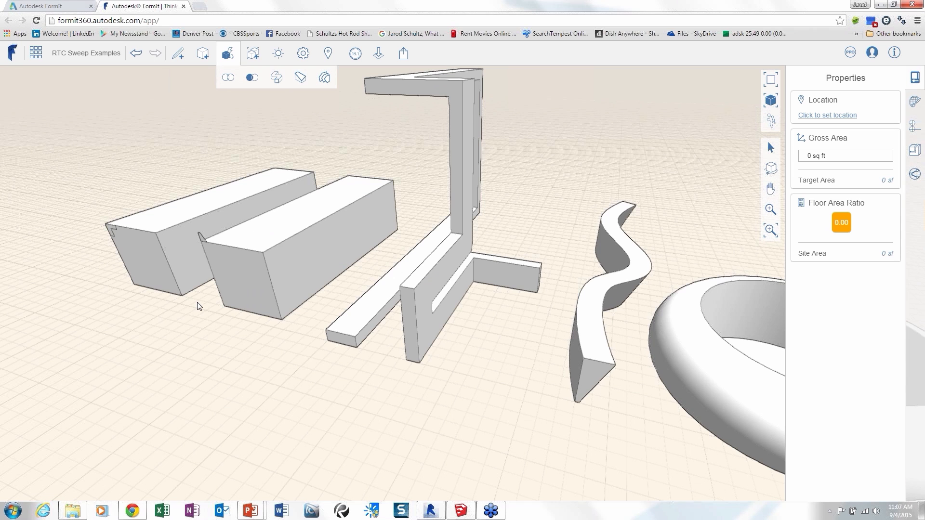
{"action": "key", "text": "ctrl+z"}
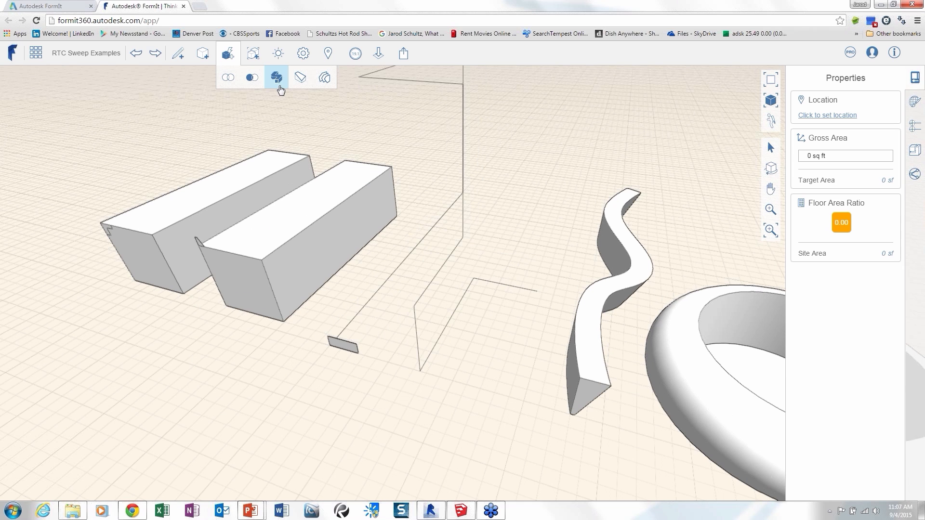
Try the sweep of the small rectangular face along the full bent line path again, and undo it.
{"action": "left_click", "coordinate": [276, 77]}
{"action": "left_click", "coordinate": [336, 344]}
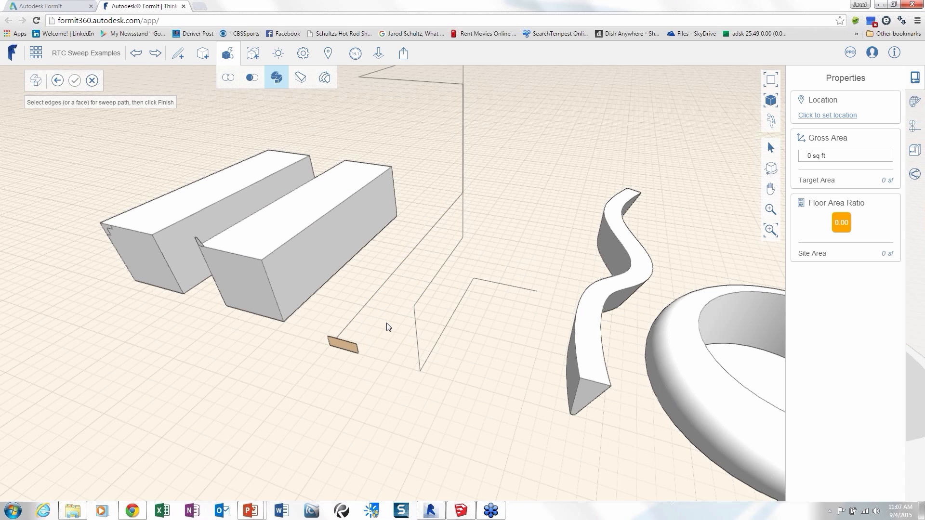
{"action": "middle_click_drag", "start_coordinate": [392, 327], "coordinate": [398, 304]}
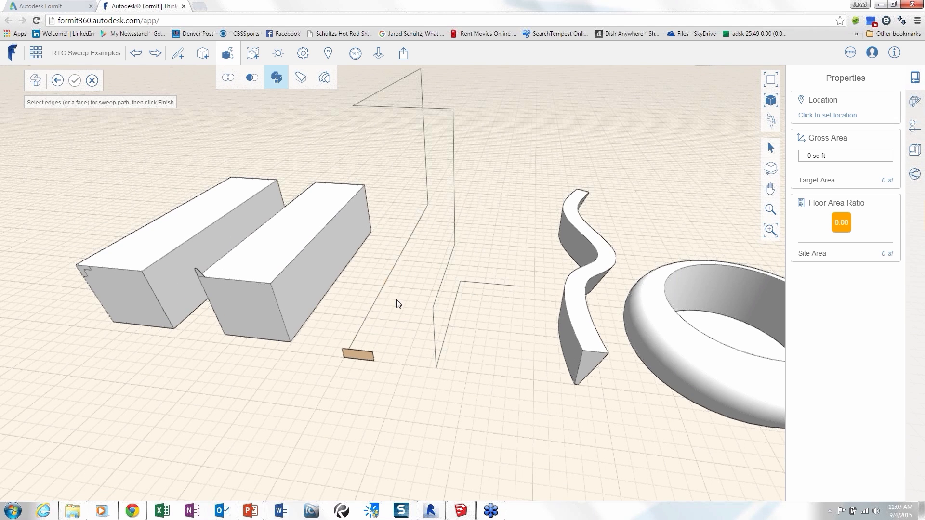
{"action": "left_click", "coordinate": [372, 305]}
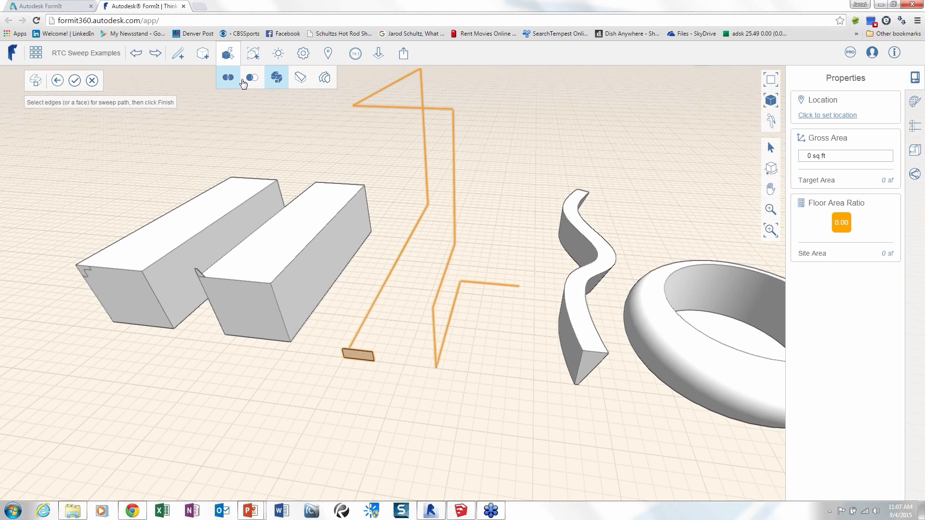
{"action": "left_click", "coordinate": [76, 81]}
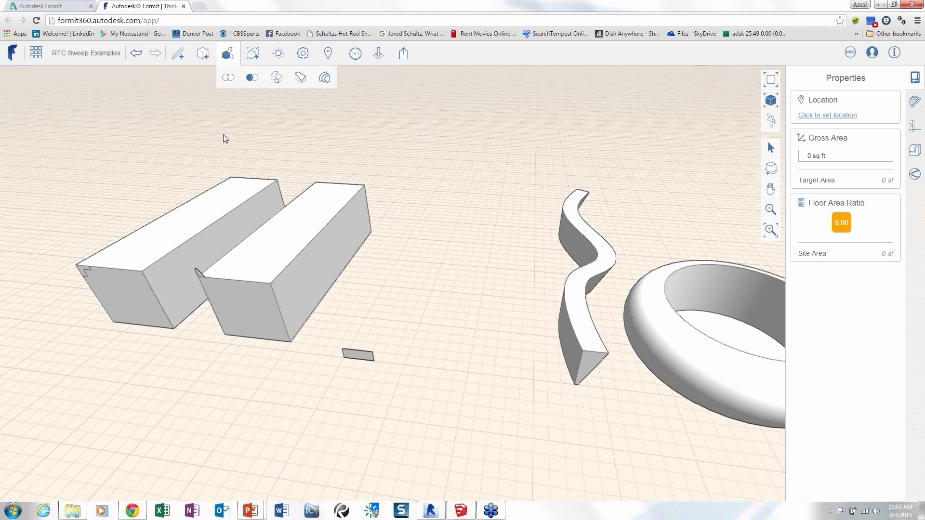
{"action": "key", "text": "ctrl+z"}
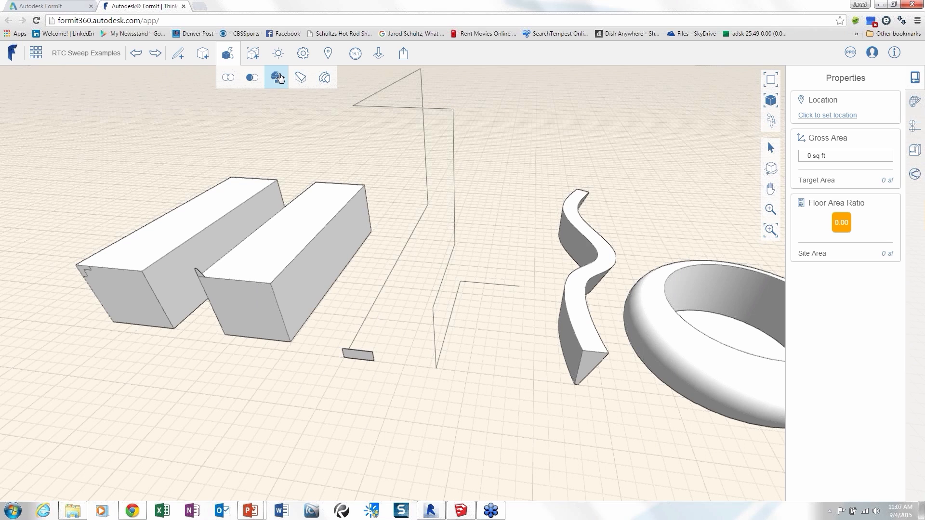
Sweep the small rectangular face along all segments of the bent 3D line path.
{"action": "left_click", "coordinate": [279, 78]}
{"action": "left_click", "coordinate": [358, 356]}
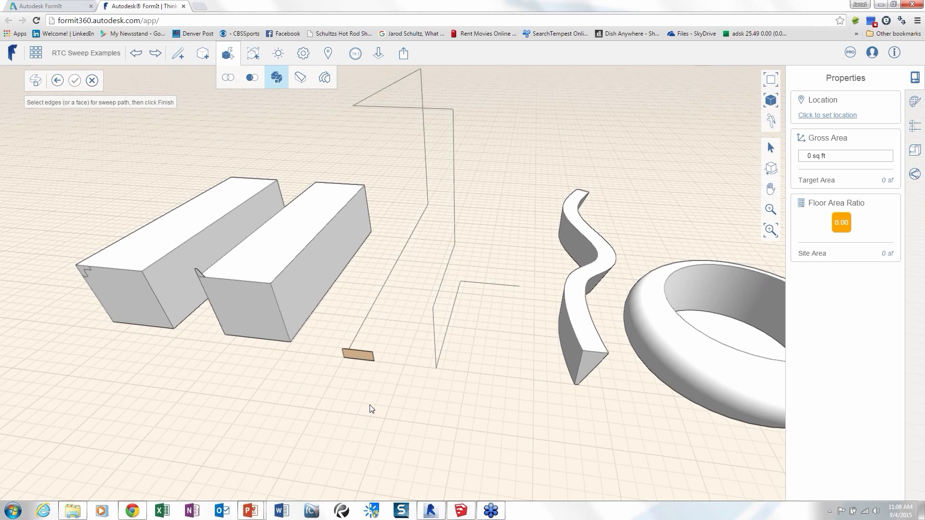
{"action": "left_click", "coordinate": [366, 326]}
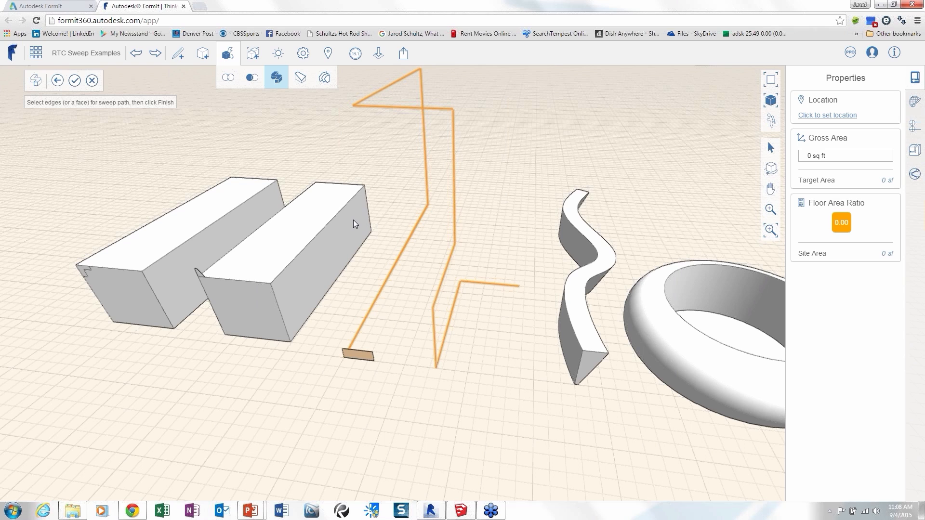
{"action": "left_click", "coordinate": [75, 81]}
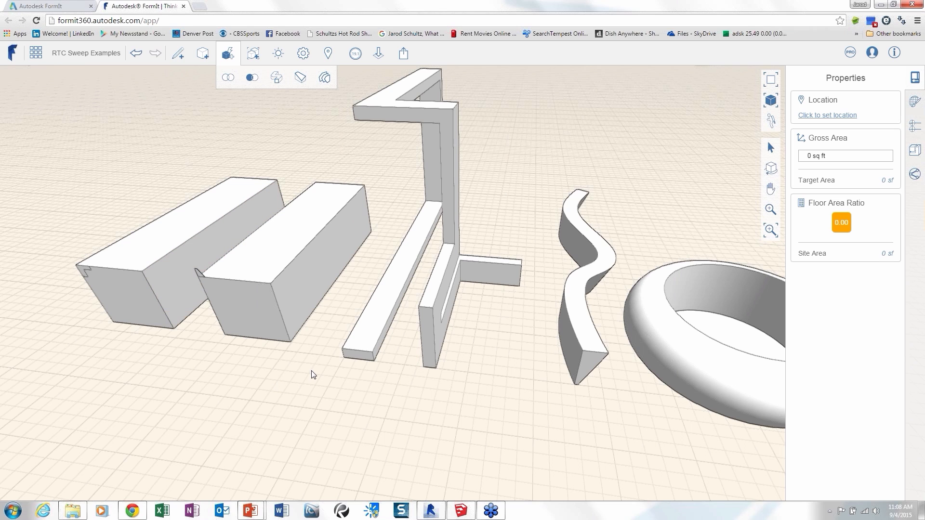
Try to sweep the small tapered corner profile along the four individually picked top edges of the box nearest the bent bar.
{"action": "right_click_drag", "start_coordinate": [277, 382], "coordinate": [278, 106]}
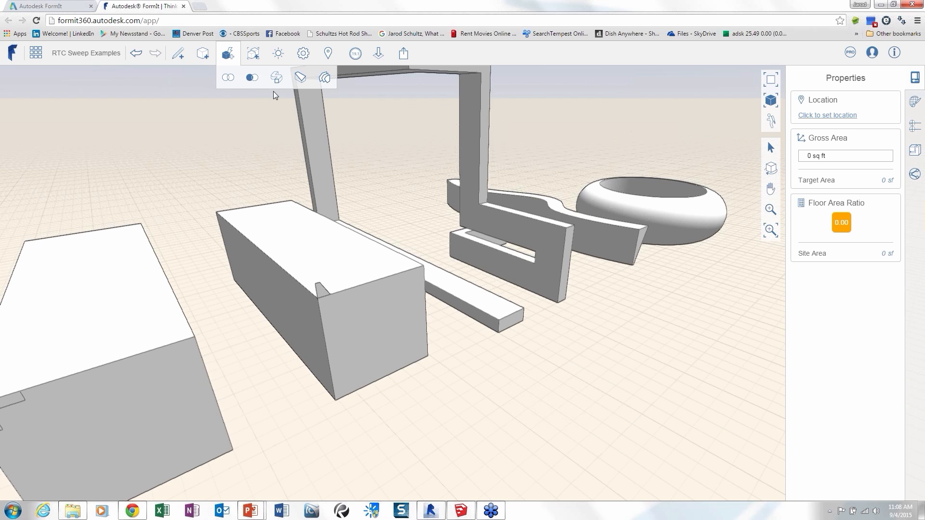
{"action": "left_click", "coordinate": [276, 78]}
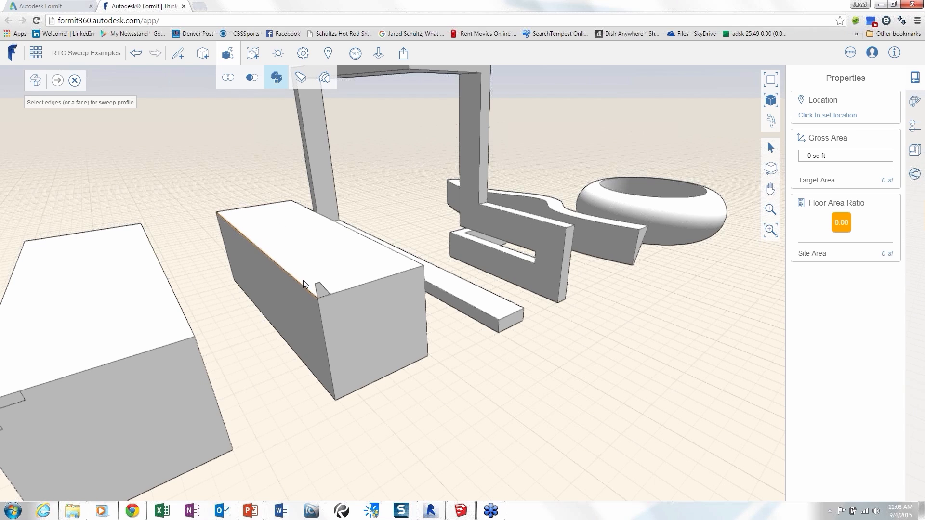
{"action": "left_click", "coordinate": [322, 291]}
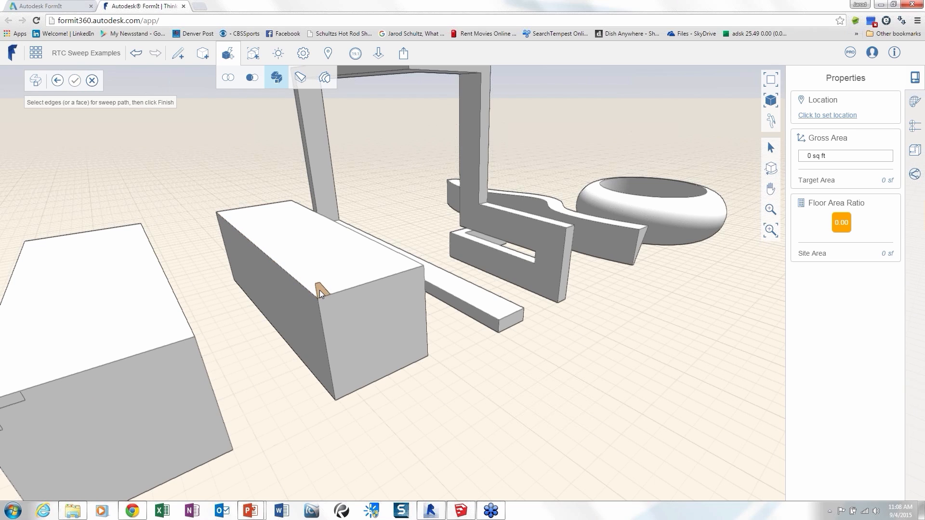
{"action": "left_click", "coordinate": [287, 272]}
{"action": "left_click", "coordinate": [270, 261]}
{"action": "left_click", "coordinate": [260, 207]}
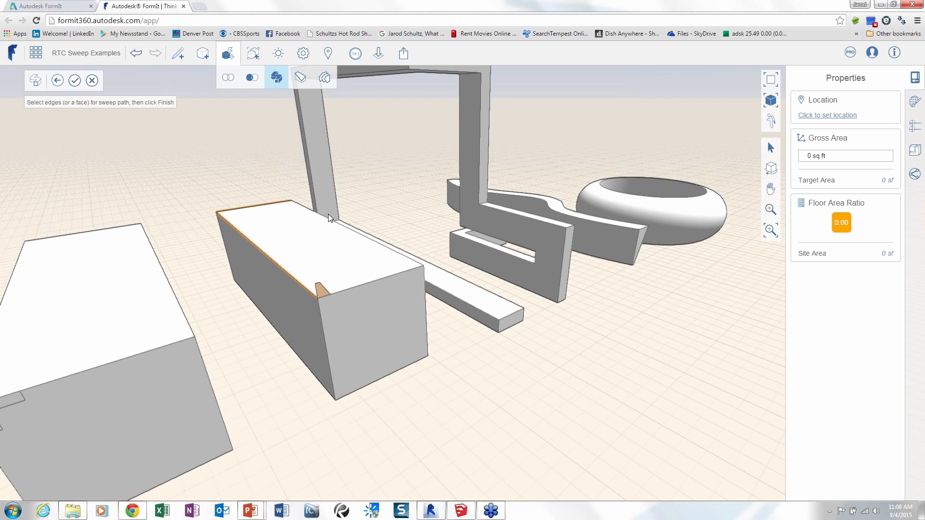
{"action": "left_click", "coordinate": [330, 220]}
{"action": "left_click", "coordinate": [357, 285]}
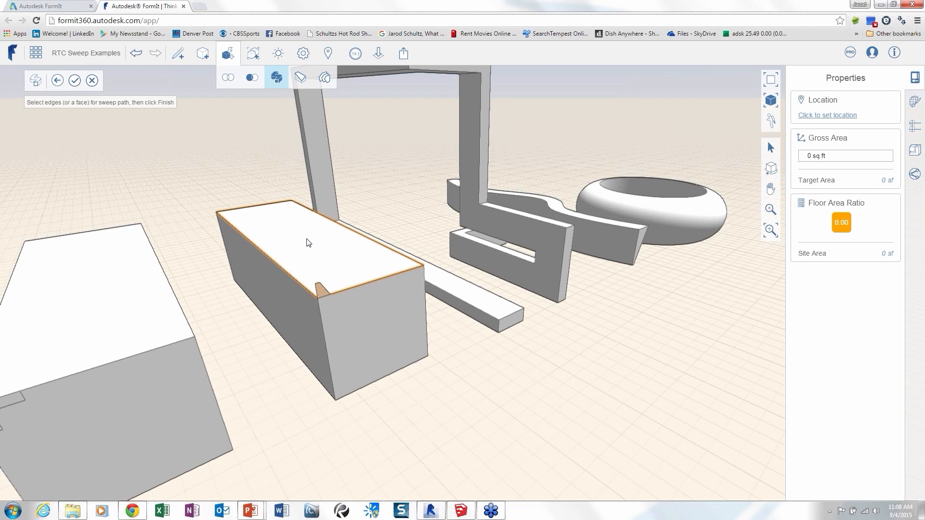
{"action": "left_click", "coordinate": [75, 80]}
{"action": "key", "text": "Escape"}
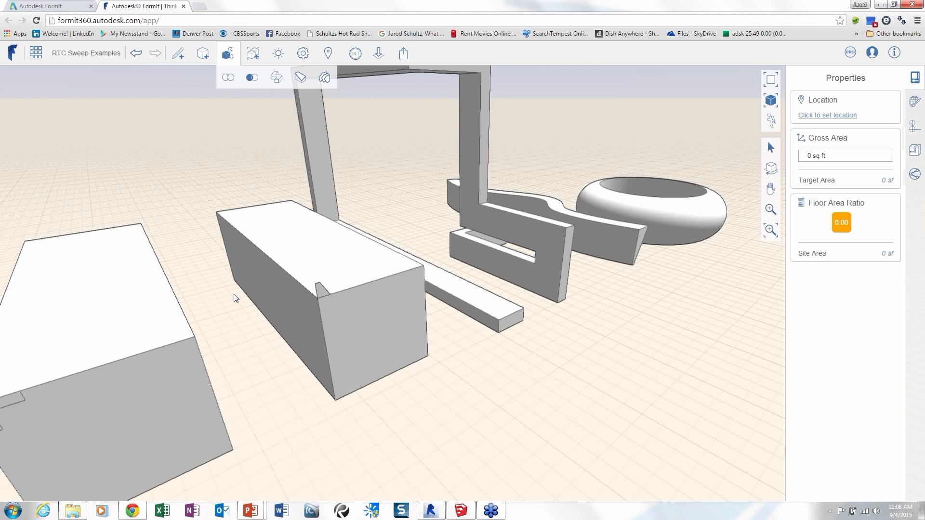
Sweep the small tapered corner profile around the box using its whole top face as the path, and undo that sweep.
{"action": "left_click", "coordinate": [276, 78]}
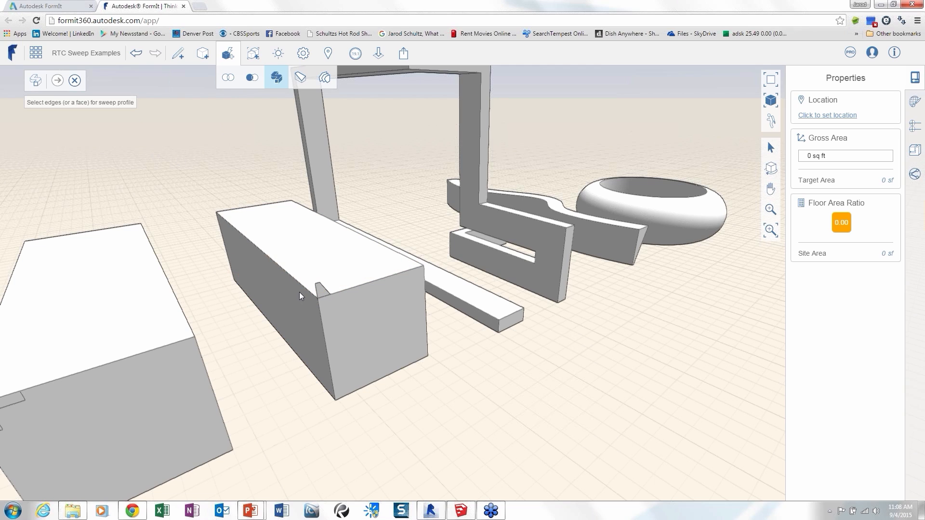
{"action": "left_click", "coordinate": [322, 291]}
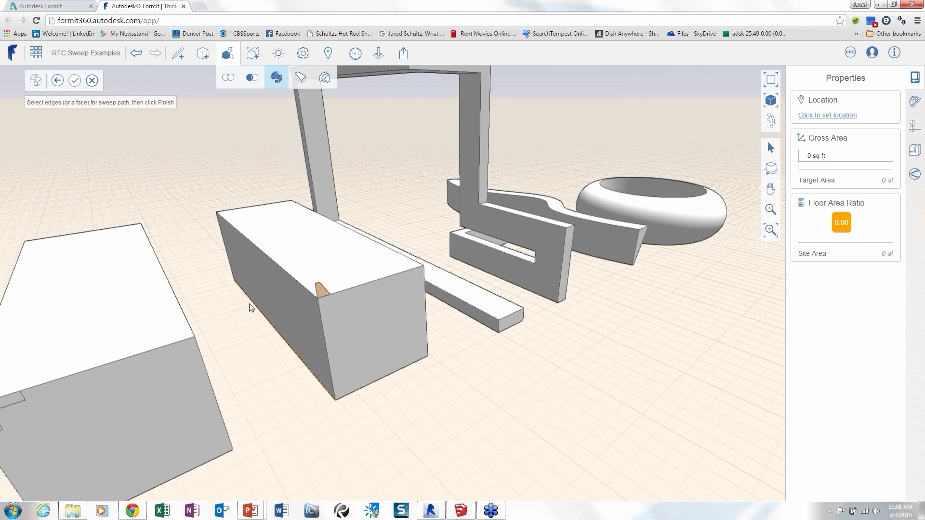
{"action": "left_click", "coordinate": [306, 247]}
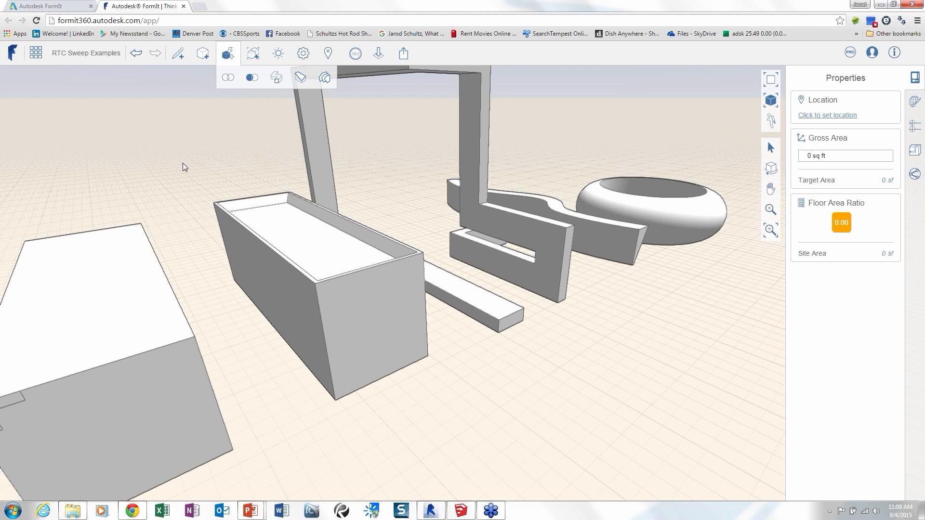
{"action": "key", "text": "ctrl+z"}
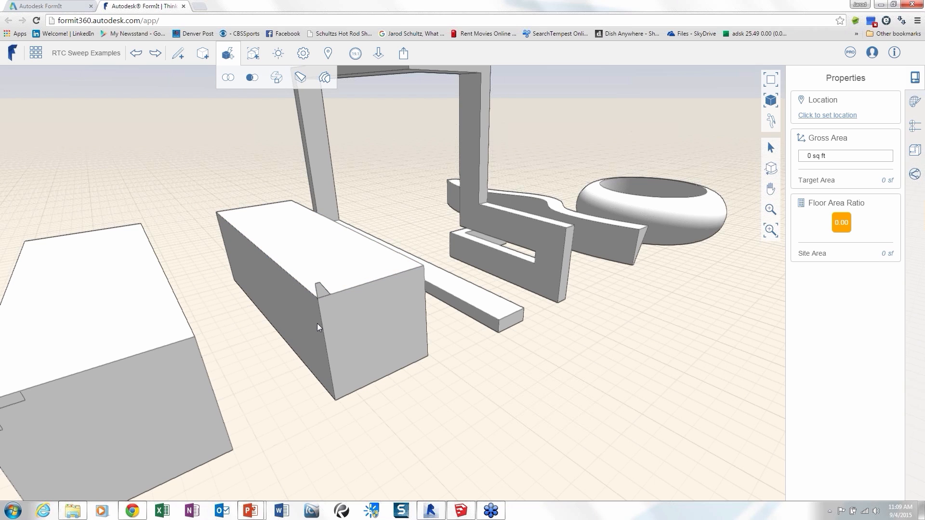
Sweep the stepped corner profile around the top face of the other box to cut stepped edges.
{"action": "middle_click_drag", "start_coordinate": [264, 335], "coordinate": [460, 302]}
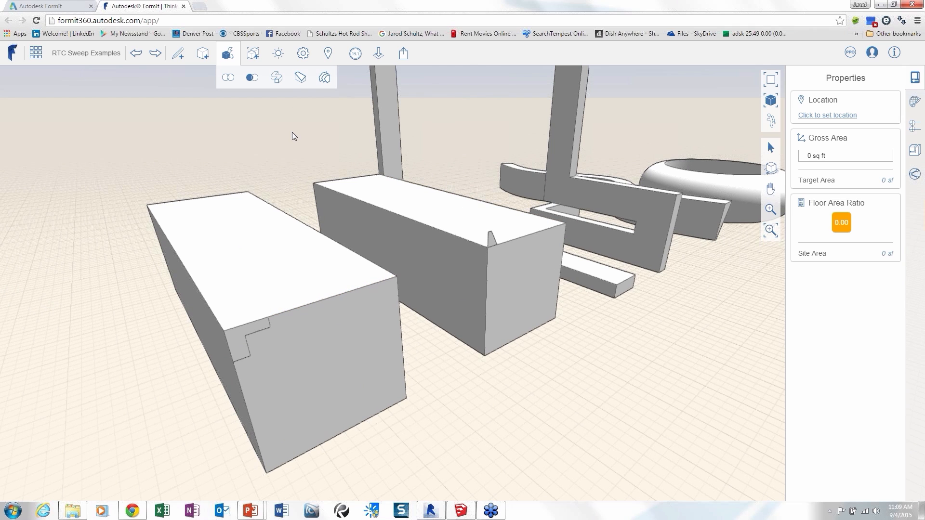
{"action": "left_click", "coordinate": [276, 77]}
{"action": "left_click", "coordinate": [241, 345]}
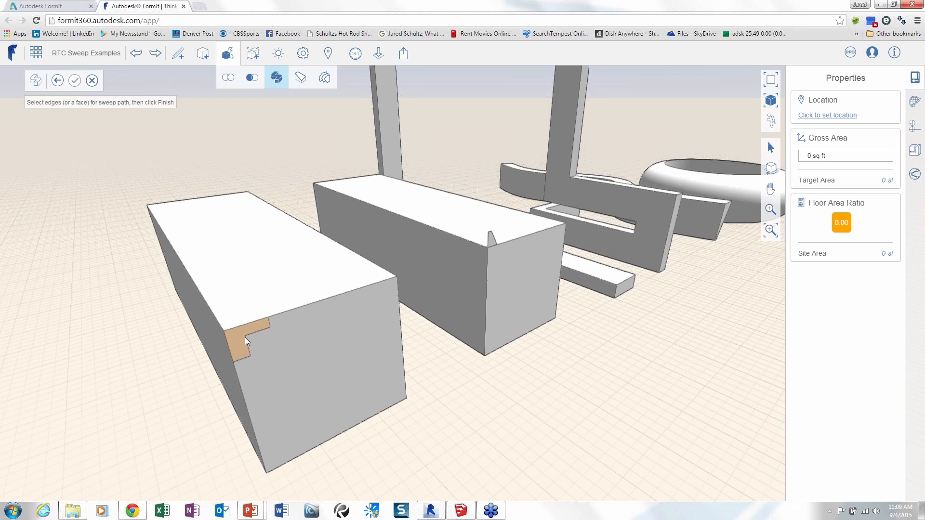
{"action": "left_click", "coordinate": [242, 271]}
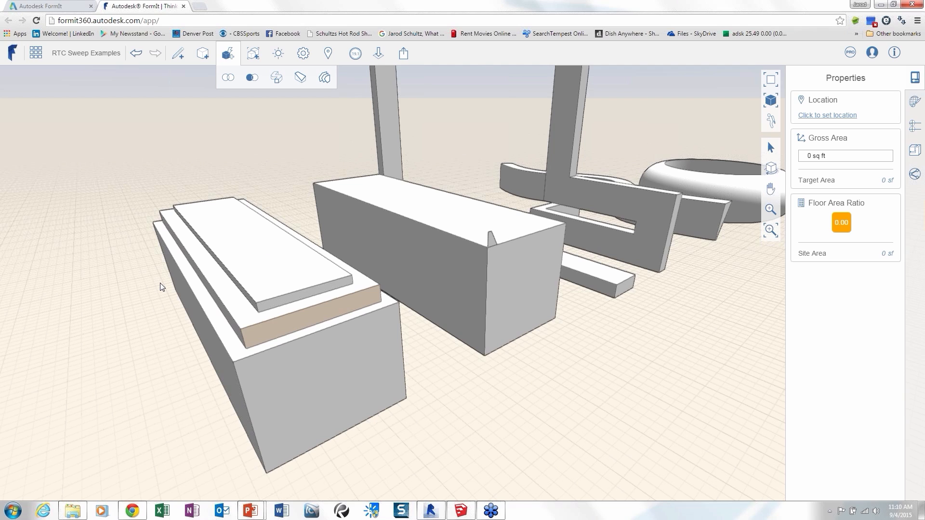
Offset the outline of the stepped box's top face inward by 1'.
{"action": "left_click", "coordinate": [247, 239]}
{"action": "right_click", "coordinate": [247, 239]}
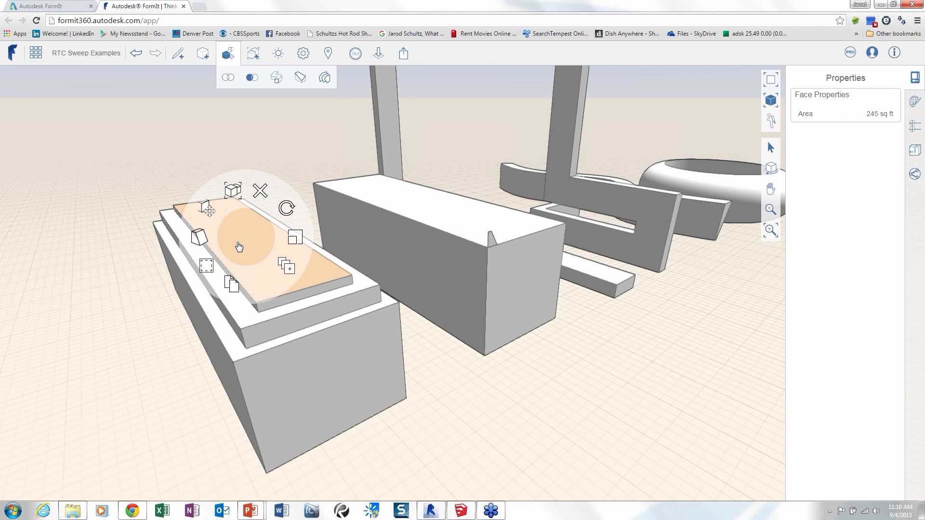
{"action": "left_click", "coordinate": [207, 266]}
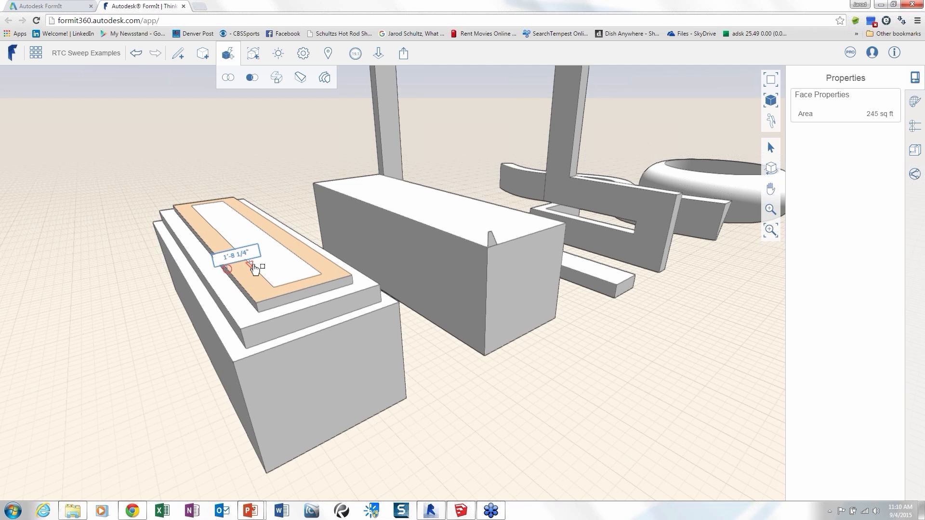
{"action": "key", "text": "Tab"}
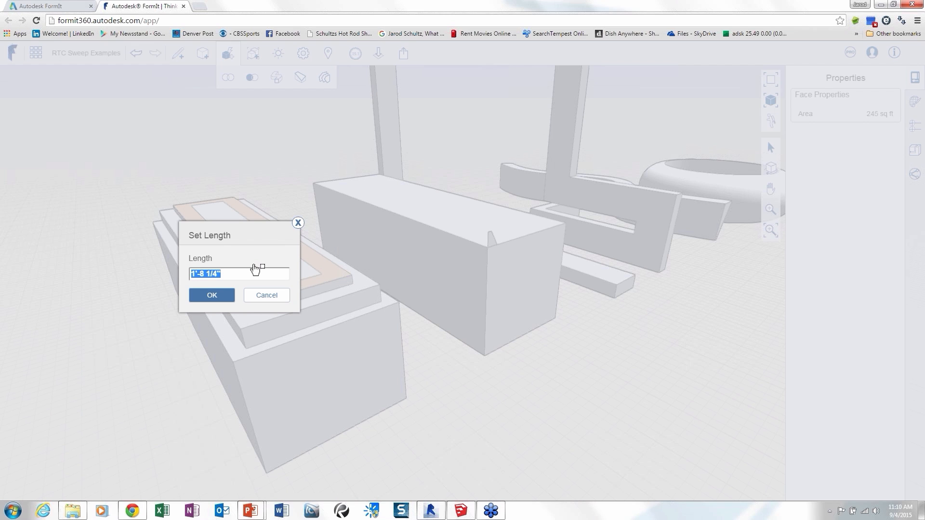
{"action": "key", "text": "Return"}
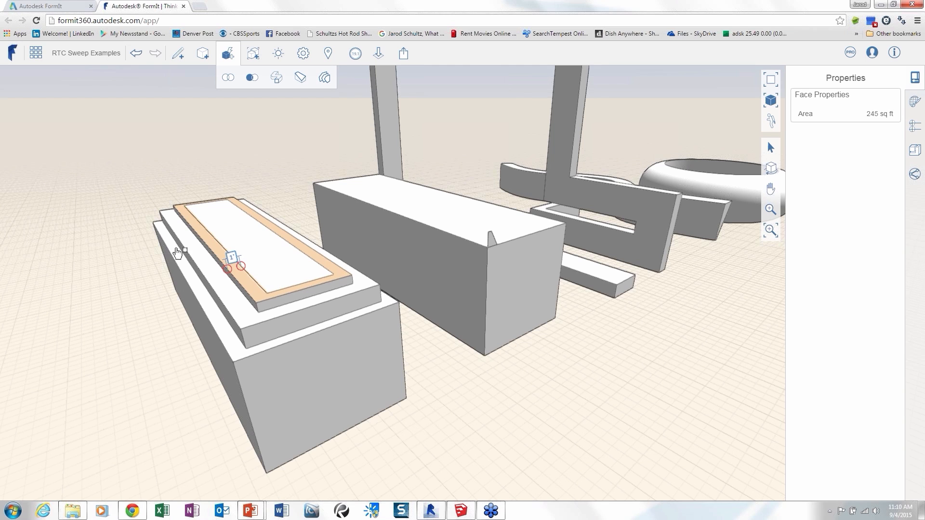
Push the inner top face of the stepped box down 1', and undo both the recess and the offset.
{"action": "left_click", "coordinate": [252, 245]}
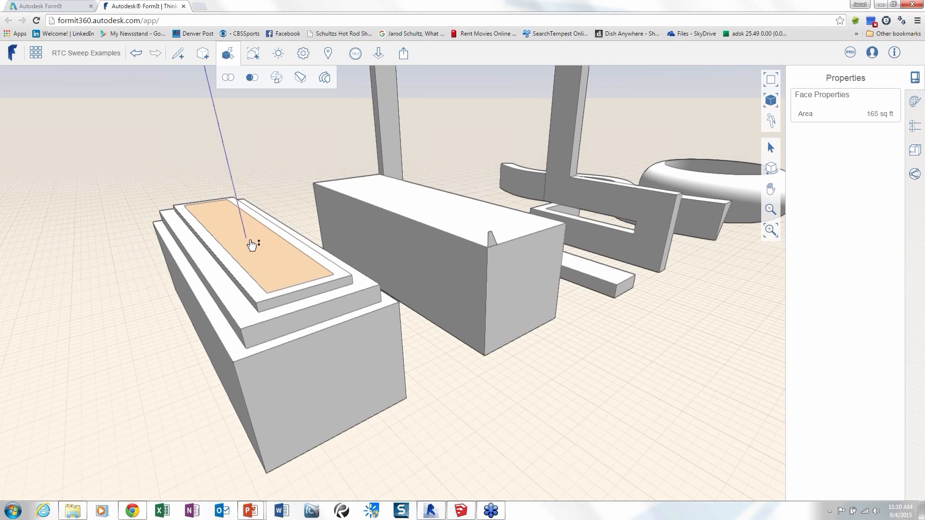
{"action": "left_click_drag", "start_coordinate": [252, 244], "coordinate": [274, 256]}
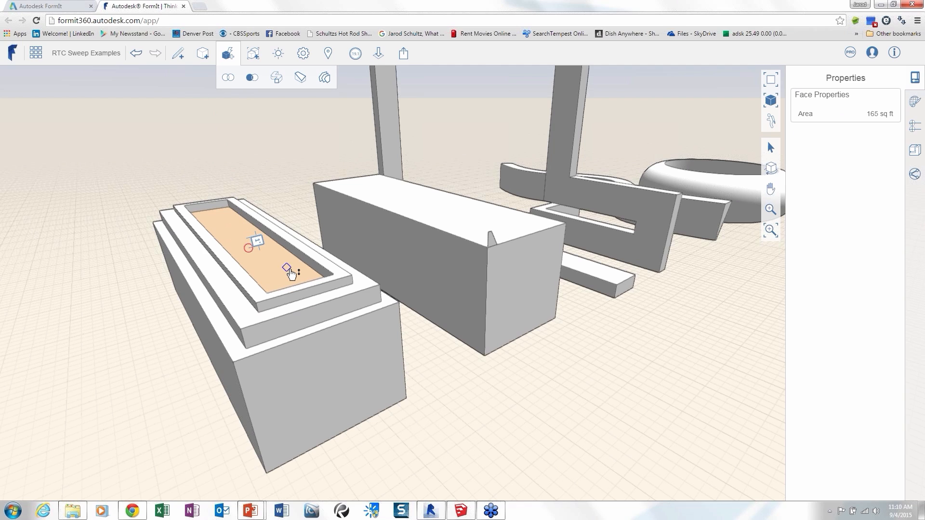
{"action": "left_click", "coordinate": [344, 352]}
{"action": "left_click", "coordinate": [344, 355]}
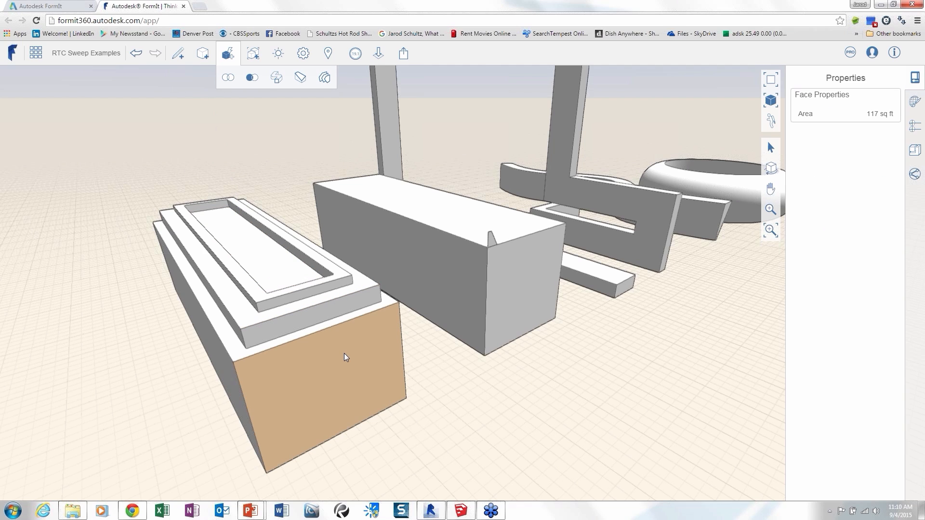
{"action": "key", "text": "ctrl+z"}
{"action": "key", "text": "ctrl+z"}
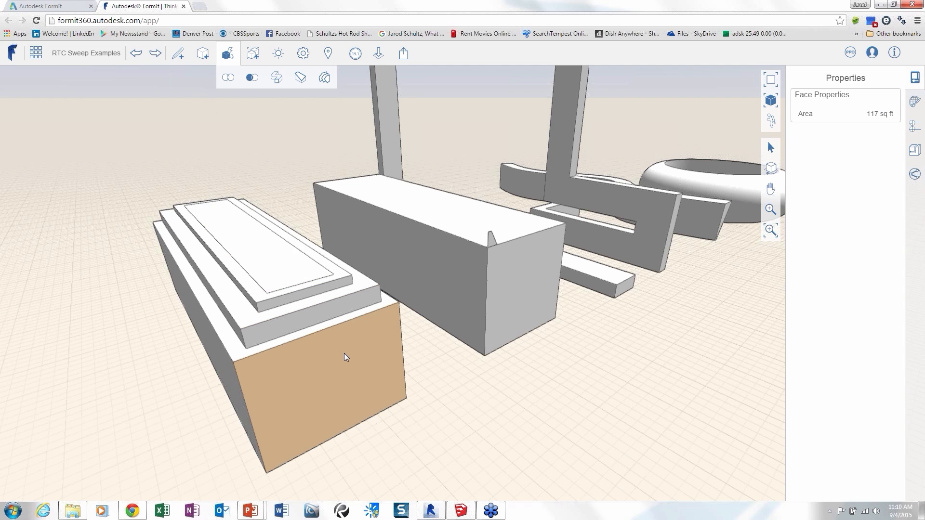
{"action": "left_click", "coordinate": [139, 329]}
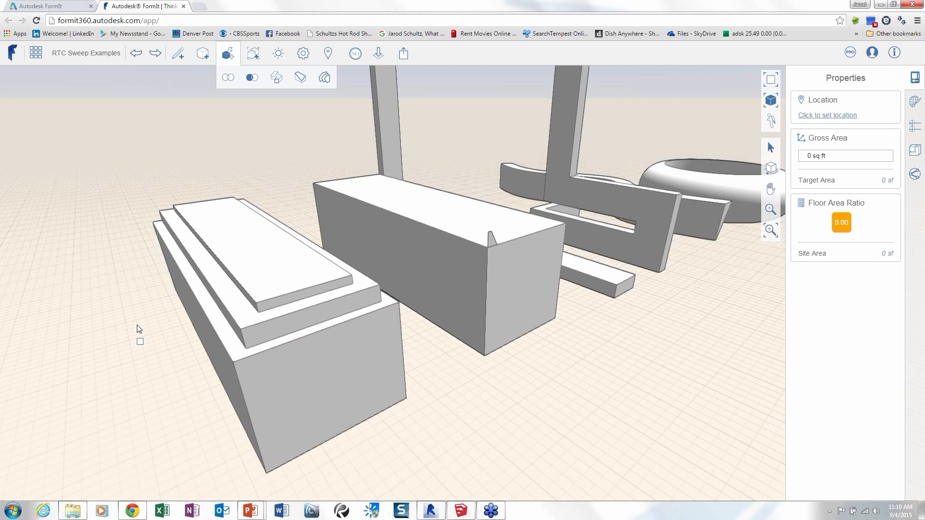
Offset the stepped box's top face inward again, with a length of 1'.
{"action": "left_click", "coordinate": [235, 260]}
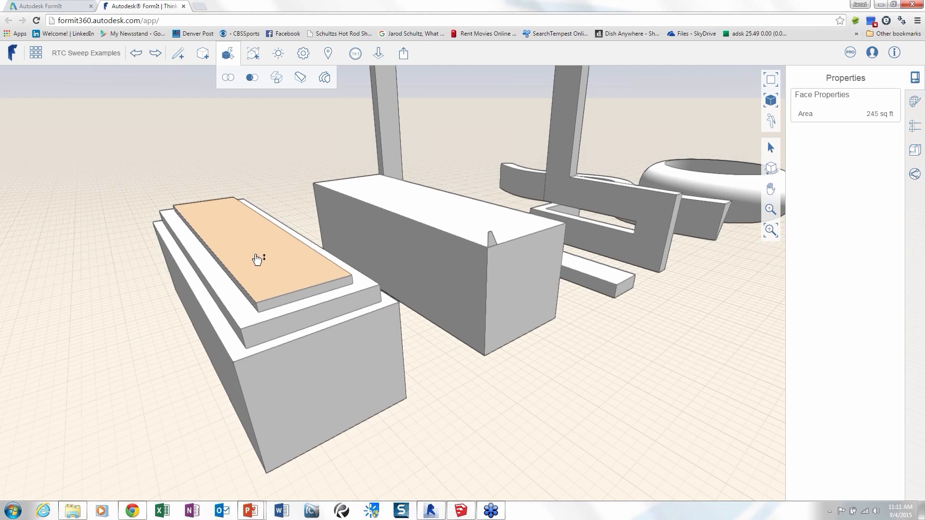
{"action": "left_click", "coordinate": [255, 252]}
{"action": "type", "text": "1"}
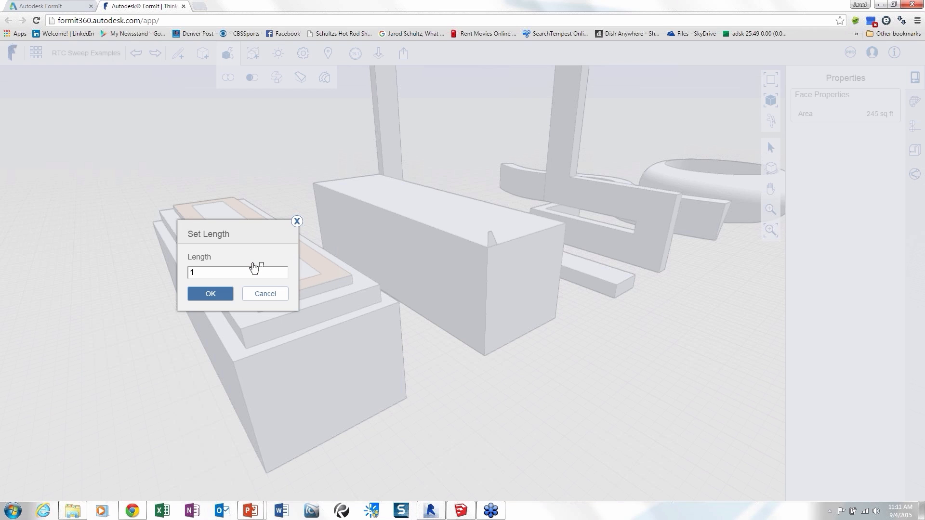
{"action": "key", "text": "Return"}
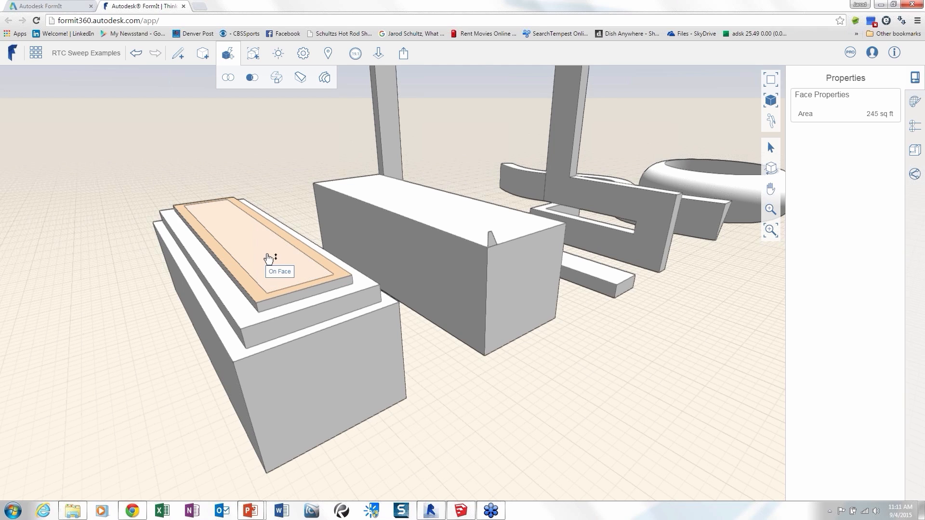
Push the inner face down into the stepped box to form a recess bordered by a raised rim.
{"action": "scroll", "coordinate": [263, 261], "scroll_direction": "up", "scroll_amount": 3}
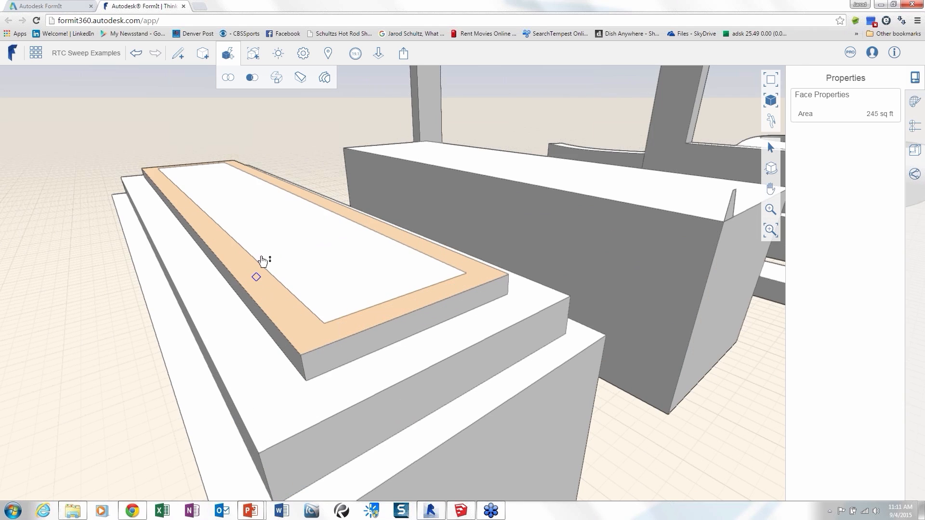
{"action": "scroll", "coordinate": [263, 260], "scroll_direction": "down", "scroll_amount": 4}
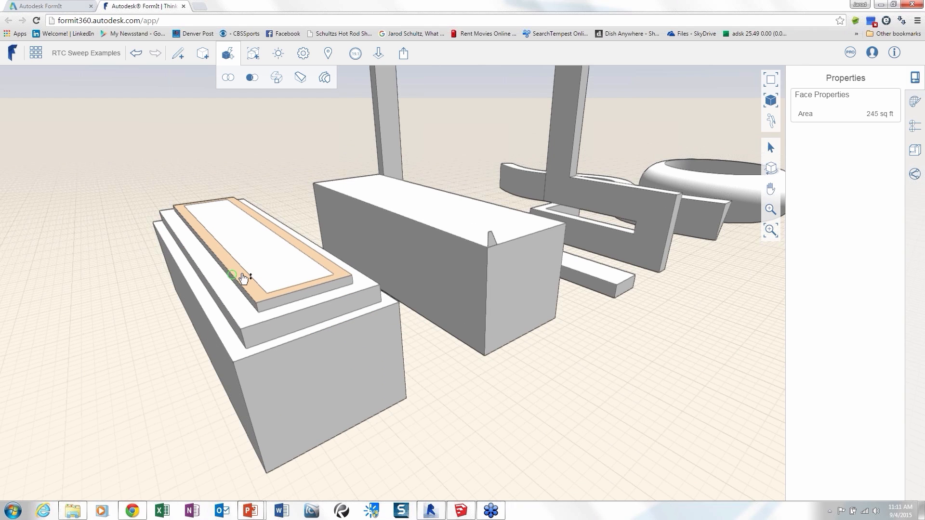
{"action": "scroll", "coordinate": [243, 279], "scroll_direction": "up", "scroll_amount": 3}
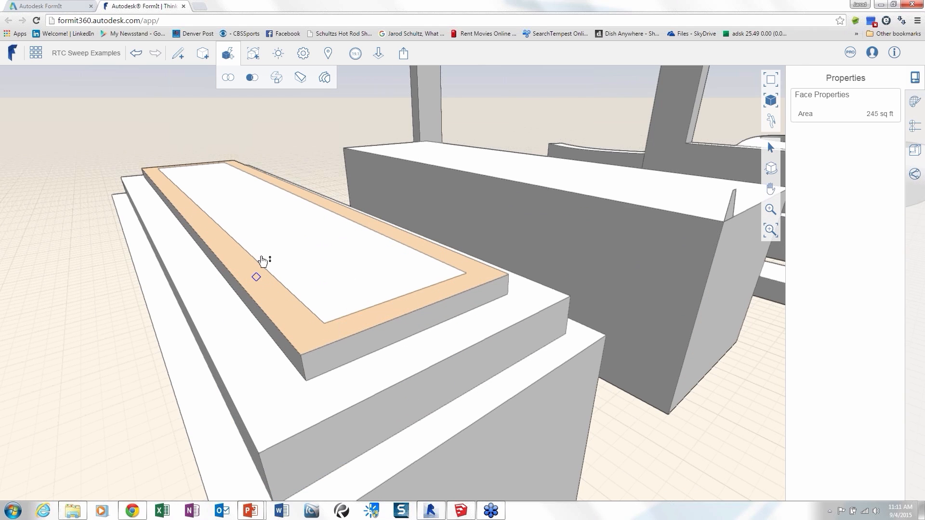
{"action": "left_click_drag", "start_coordinate": [262, 260], "coordinate": [209, 275]}
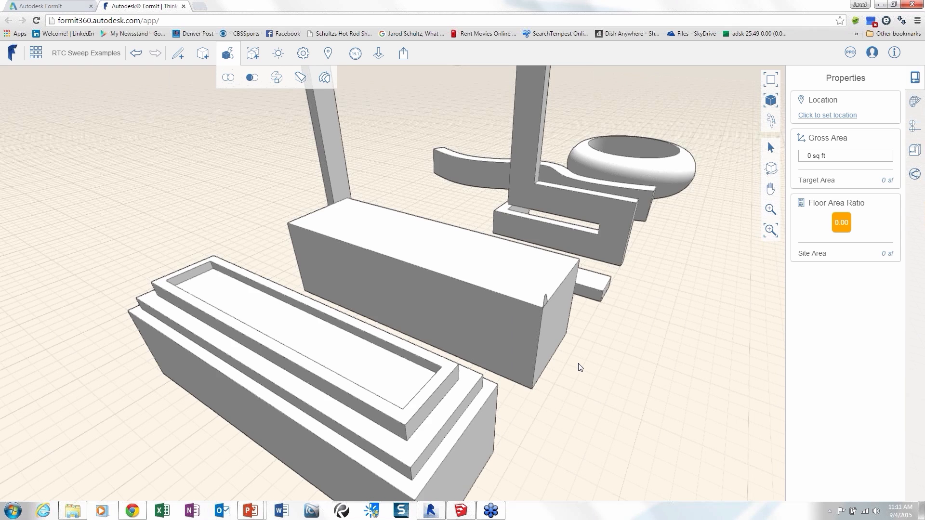
Look over the finished sweep shapes and switch to the PowerPoint presentation's Loft slide.
{"action": "right_click_drag", "start_coordinate": [580, 367], "coordinate": [486, 361]}
{"action": "right_click_drag", "start_coordinate": [580, 368], "coordinate": [610, 373]}
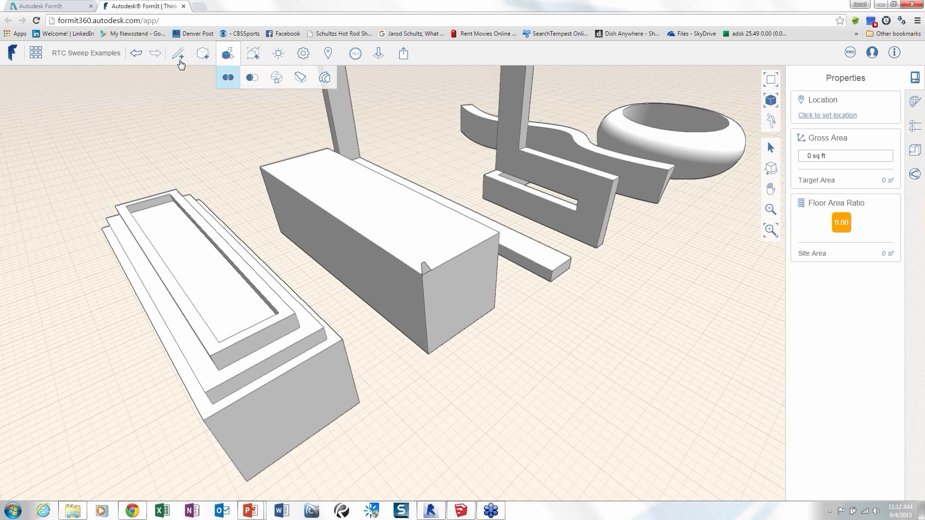
{"action": "left_click", "coordinate": [180, 61]}
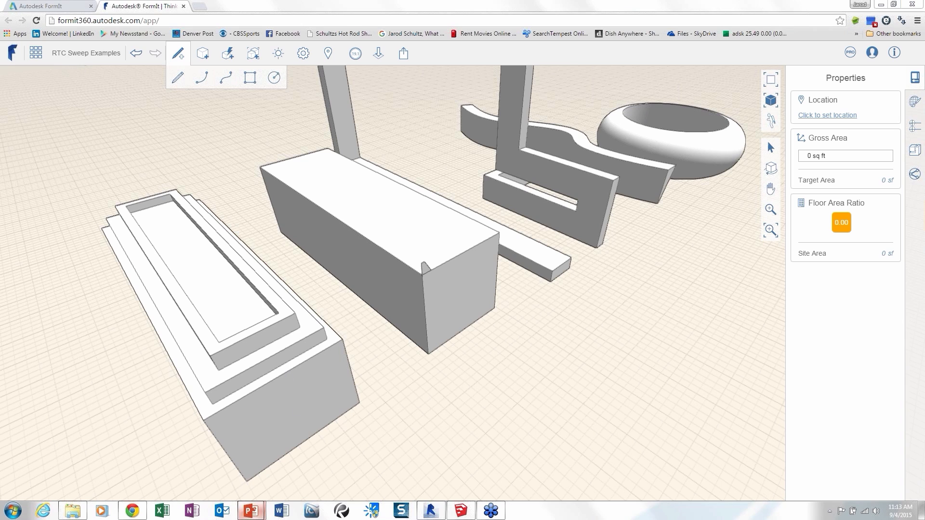
{"action": "key", "text": "alt+Tab"}
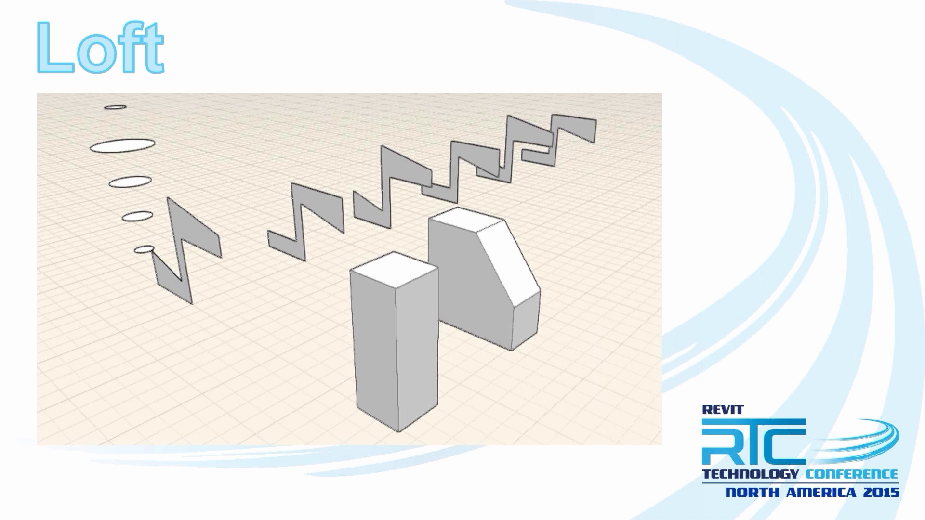
Switch to FormIt in Chrome and draw an upright rectangle on the end face of the large plain box.
{"action": "key", "text": "super"}
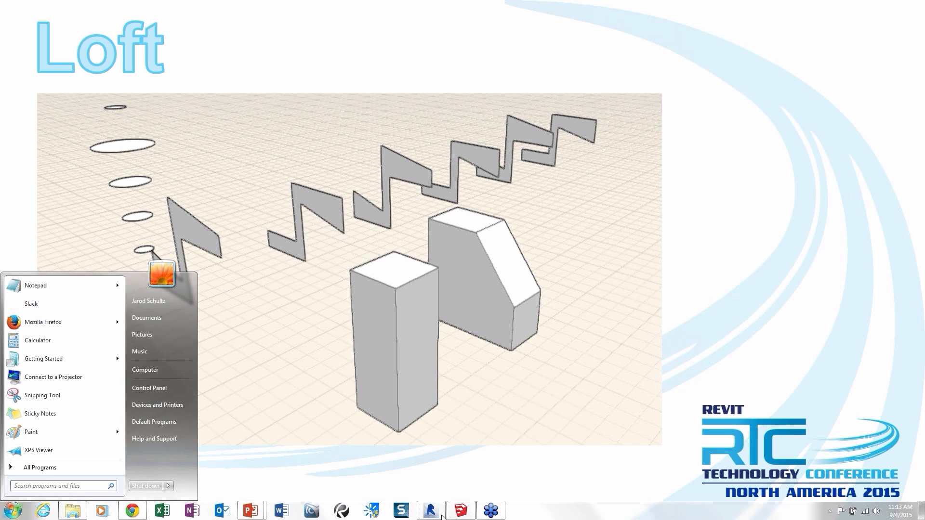
{"action": "left_click", "coordinate": [133, 511]}
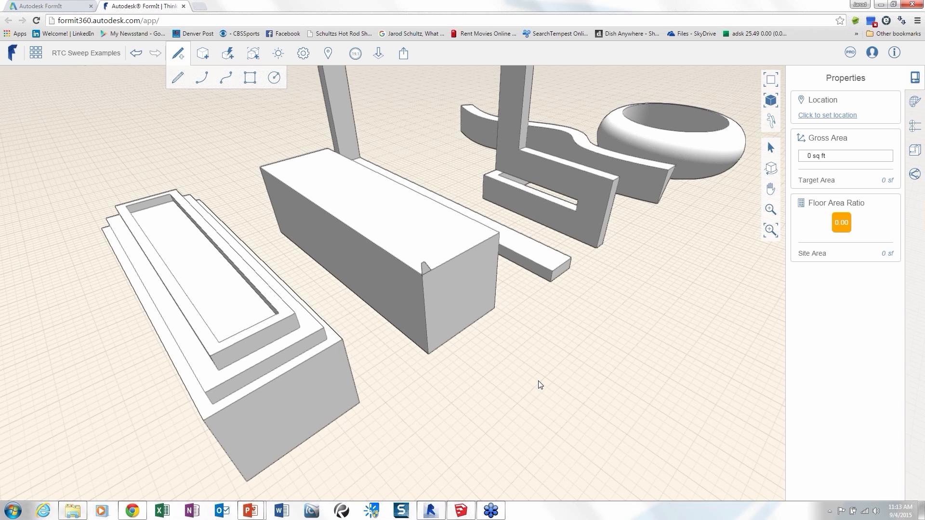
{"action": "right_click_drag", "start_coordinate": [538, 381], "coordinate": [432, 222]}
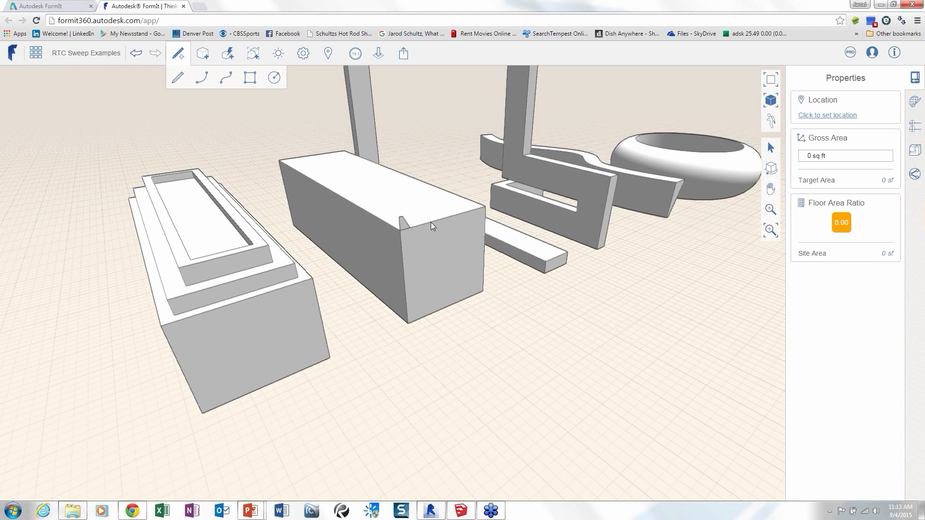
{"action": "right_click_drag", "start_coordinate": [431, 222], "coordinate": [473, 177]}
{"action": "scroll", "coordinate": [431, 222], "scroll_direction": "up", "scroll_amount": 2}
{"action": "left_click", "coordinate": [402, 193]}
{"action": "left_click", "coordinate": [470, 184]}
{"action": "left_click", "coordinate": [469, 297]}
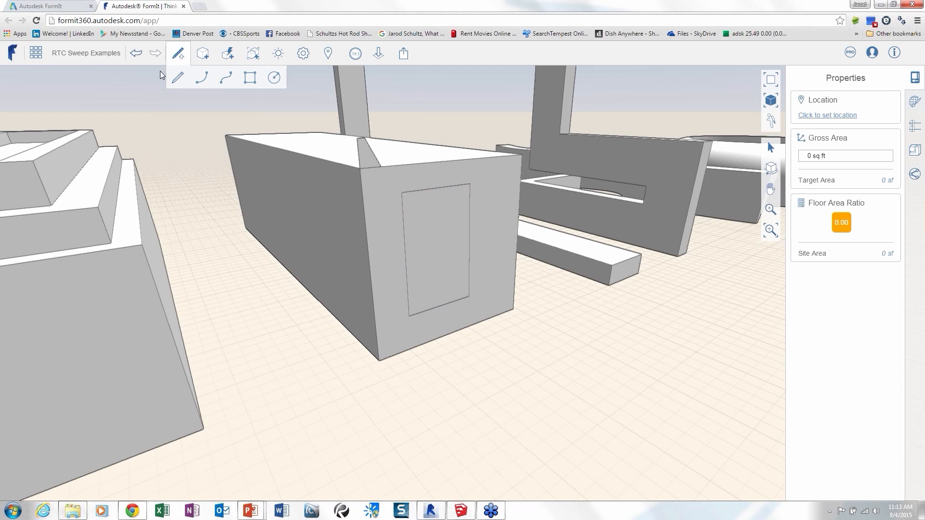
Draw a horizontal line about 4'-7 3/8" long from the rectangle's side to the nearest vertical edge of the box's end face.
{"action": "left_click", "coordinate": [178, 77]}
{"action": "left_click", "coordinate": [470, 232]}
{"action": "left_click", "coordinate": [518, 222]}
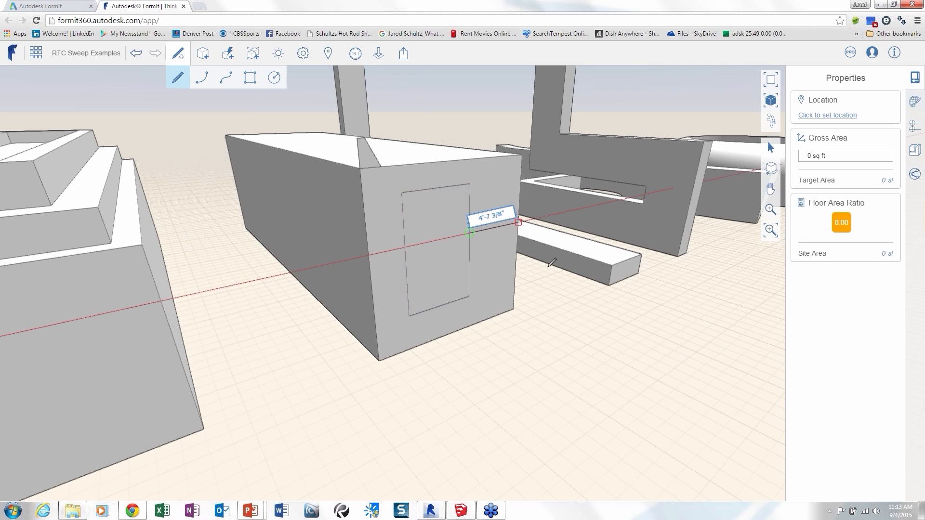
{"action": "key", "text": "Escape"}
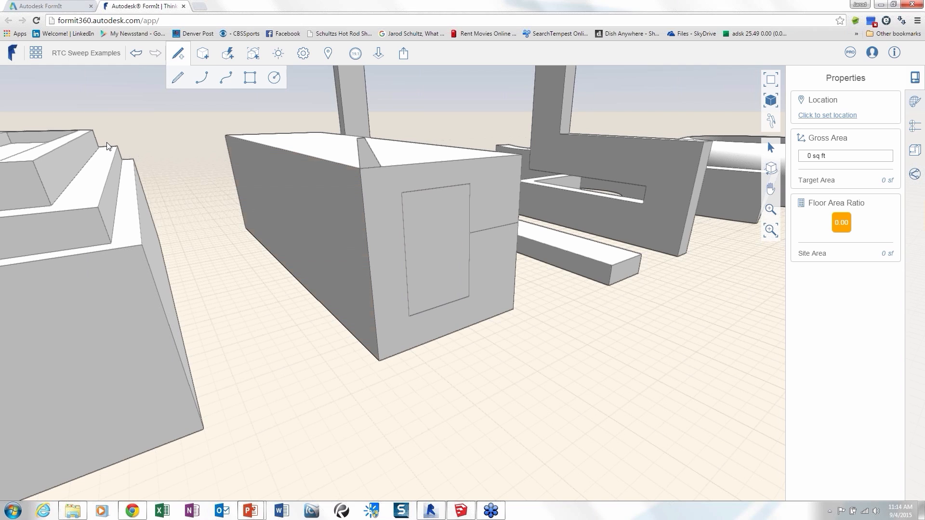
Open the FormIt Getting Started sketch and examine the building's curved balconies and horizontal sunshades.
{"action": "left_click", "coordinate": [35, 54]}
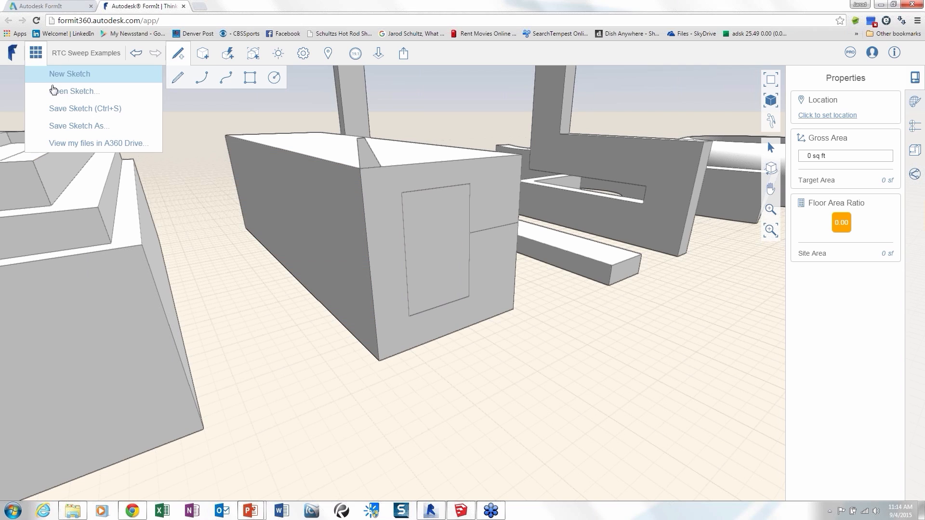
{"action": "left_click", "coordinate": [55, 91]}
{"action": "left_click", "coordinate": [502, 165]}
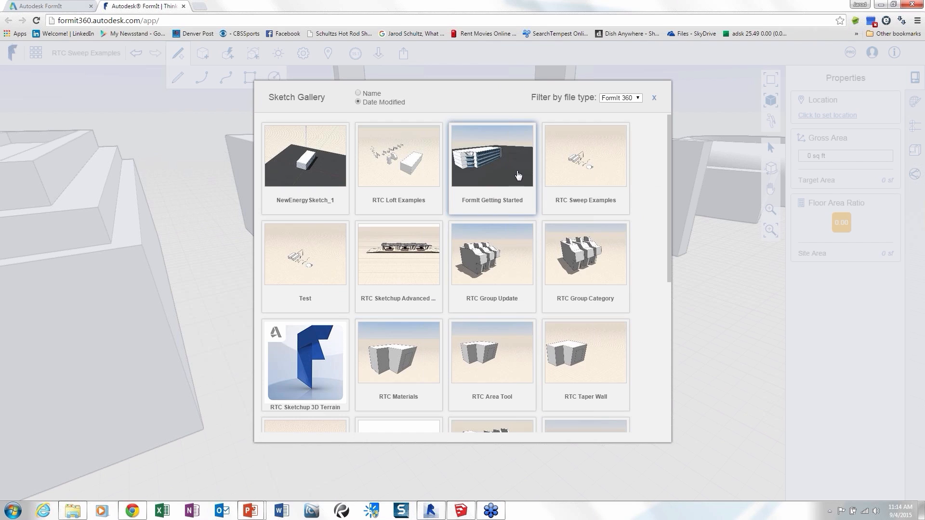
{"action": "left_click", "coordinate": [494, 165]}
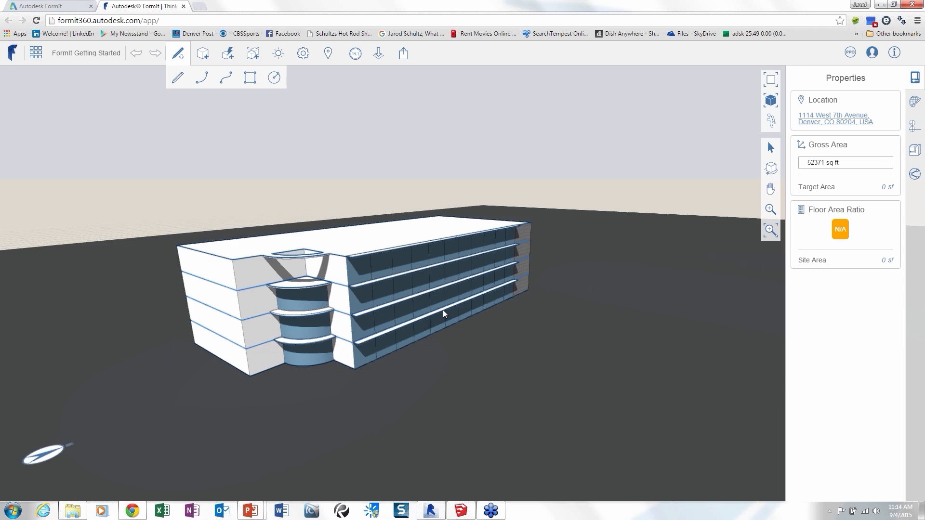
{"action": "scroll", "coordinate": [441, 309], "scroll_direction": "up", "scroll_amount": 5}
{"action": "right_click_drag", "start_coordinate": [421, 303], "coordinate": [467, 395]}
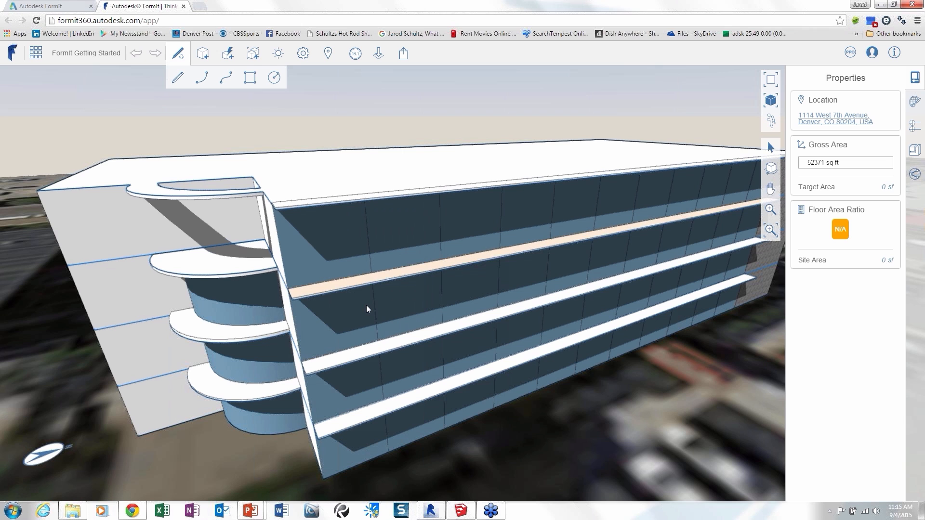
{"action": "middle_click_drag", "start_coordinate": [366, 305], "coordinate": [444, 152]}
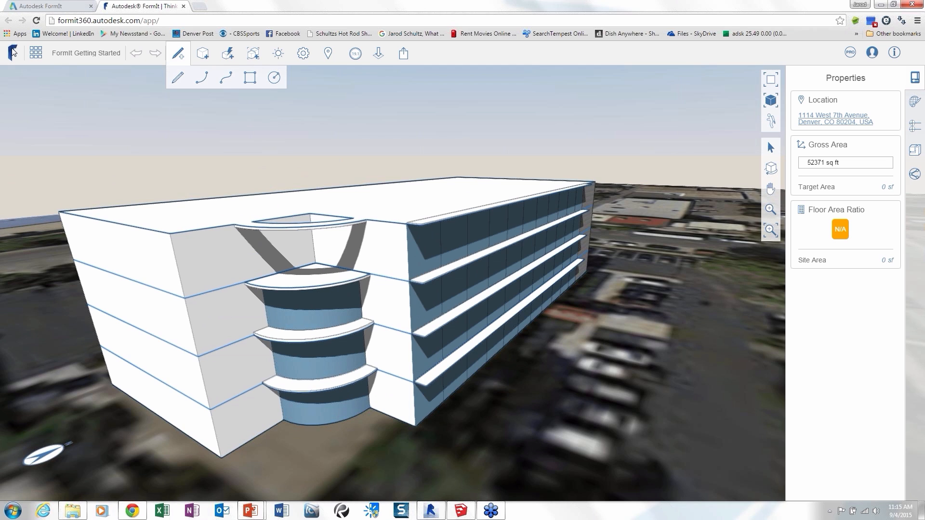
Open the RTC Loft Examples sketch from the Sketch Gallery.
{"action": "left_click", "coordinate": [36, 53]}
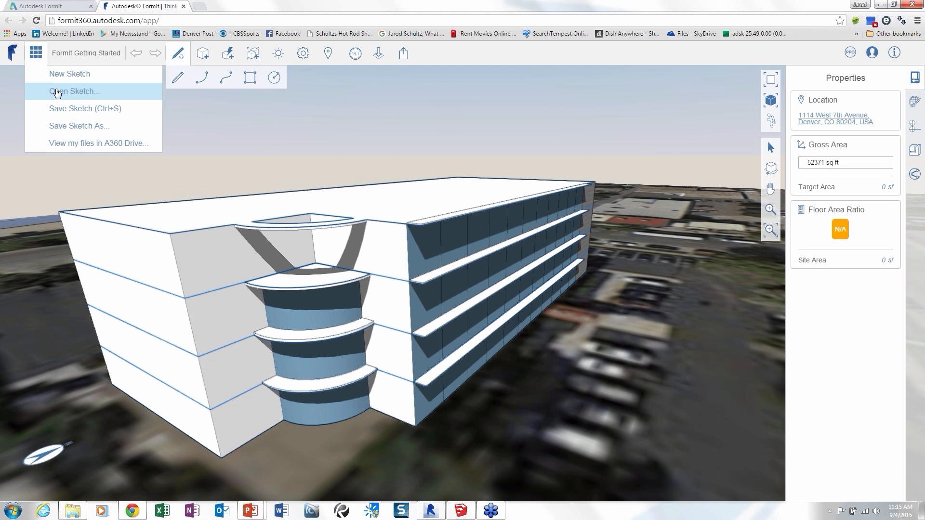
{"action": "left_click", "coordinate": [57, 91]}
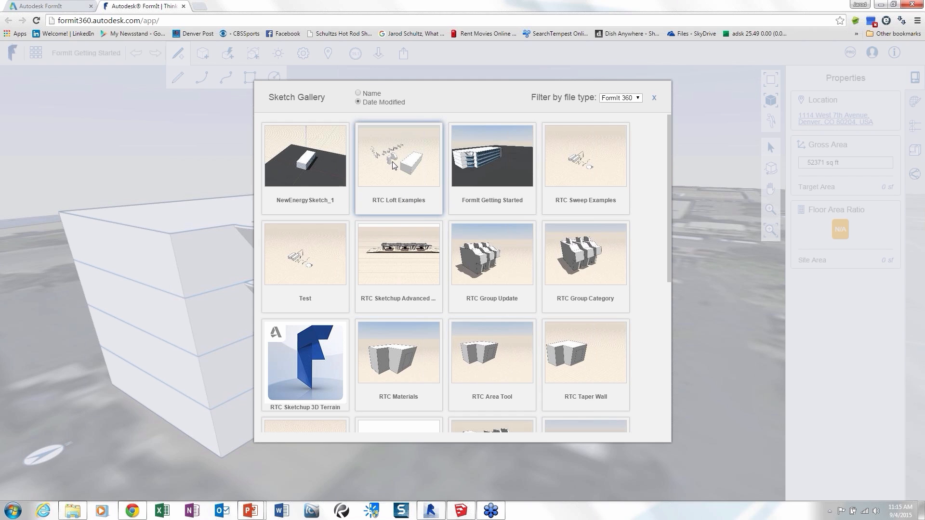
{"action": "left_click", "coordinate": [408, 199]}
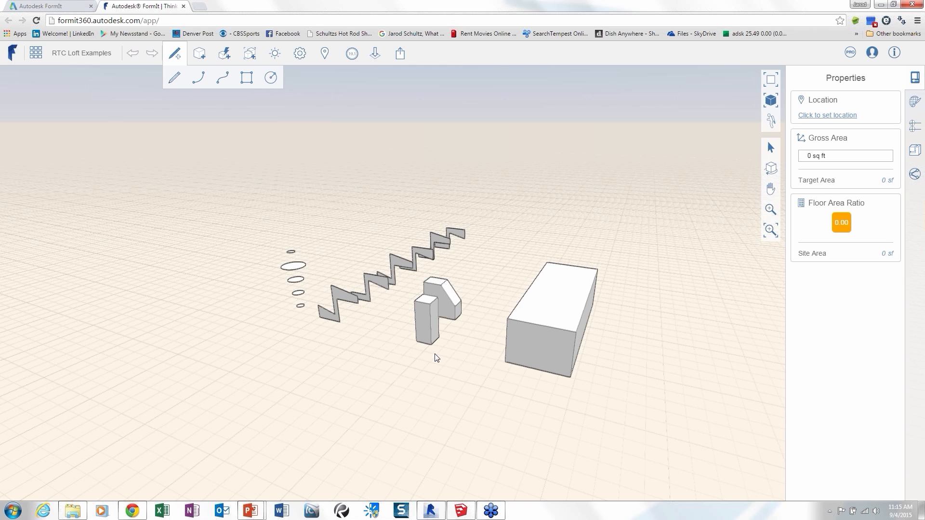
Loft between the facing sides of the chamfered block and the tall narrow block to join them.
{"action": "middle_click_drag", "start_coordinate": [435, 357], "coordinate": [416, 214]}
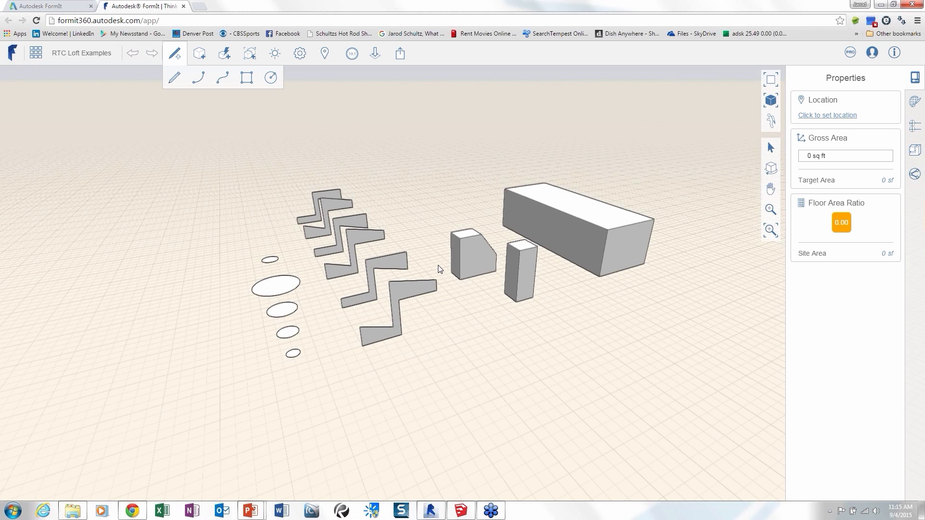
{"action": "middle_click_drag", "start_coordinate": [436, 259], "coordinate": [518, 276]}
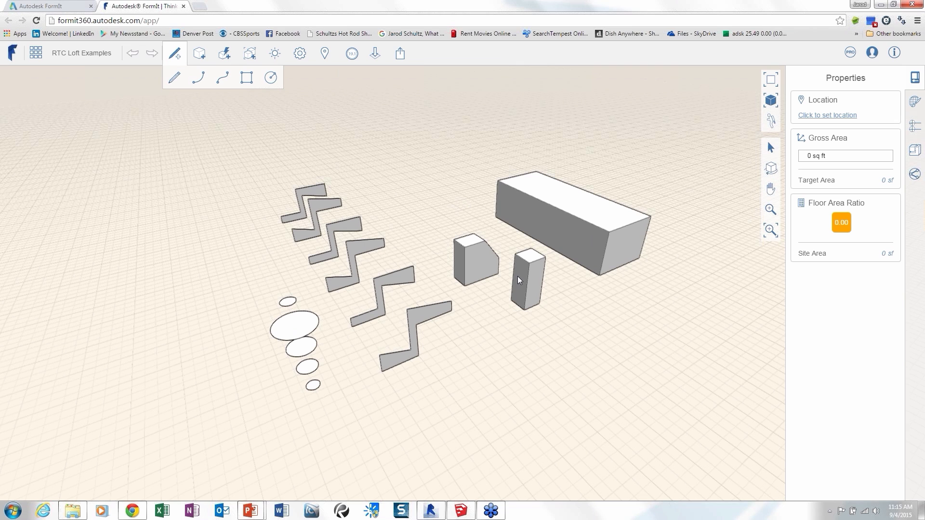
{"action": "mouse_move", "coordinate": [517, 276]}
{"action": "middle_mouse_down"}
{"action": "mouse_move", "coordinate": [446, 285]}
{"action": "mouse_move", "coordinate": [368, 184]}
{"action": "mouse_move", "coordinate": [221, 88]}
{"action": "middle_mouse_up"}
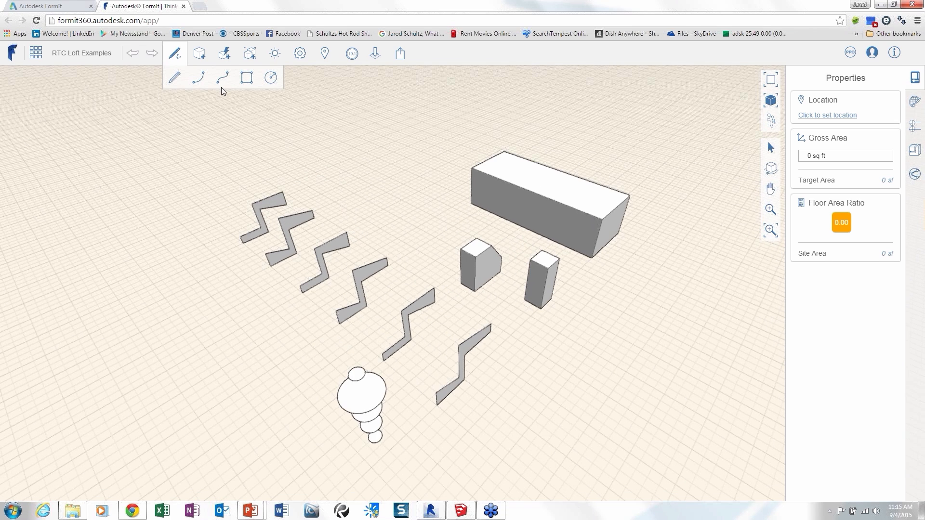
{"action": "left_click", "coordinate": [224, 53]}
{"action": "left_click", "coordinate": [322, 78]}
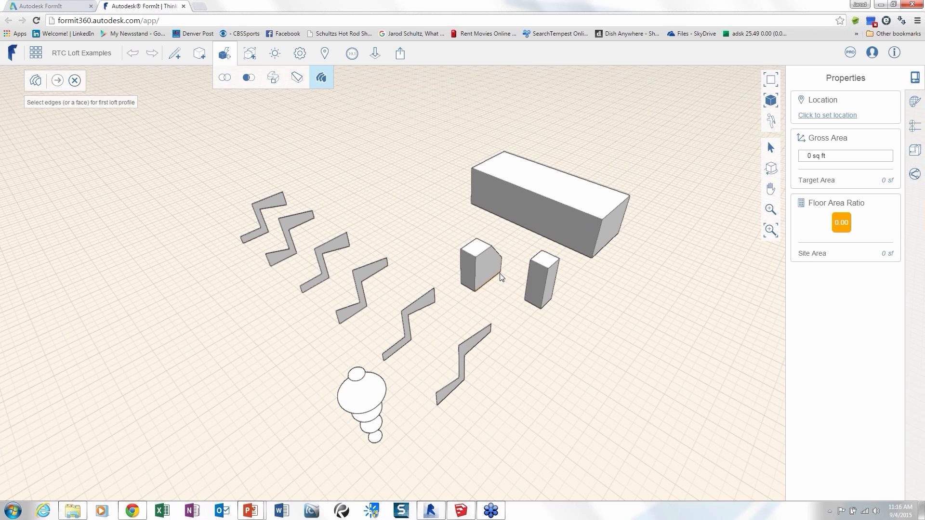
{"action": "left_click", "coordinate": [493, 276]}
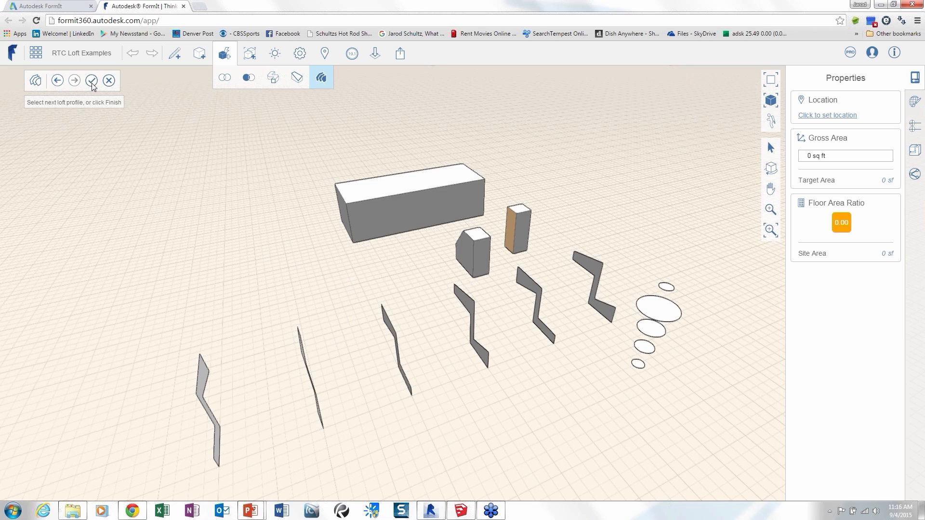
{"action": "left_click", "coordinate": [91, 81]}
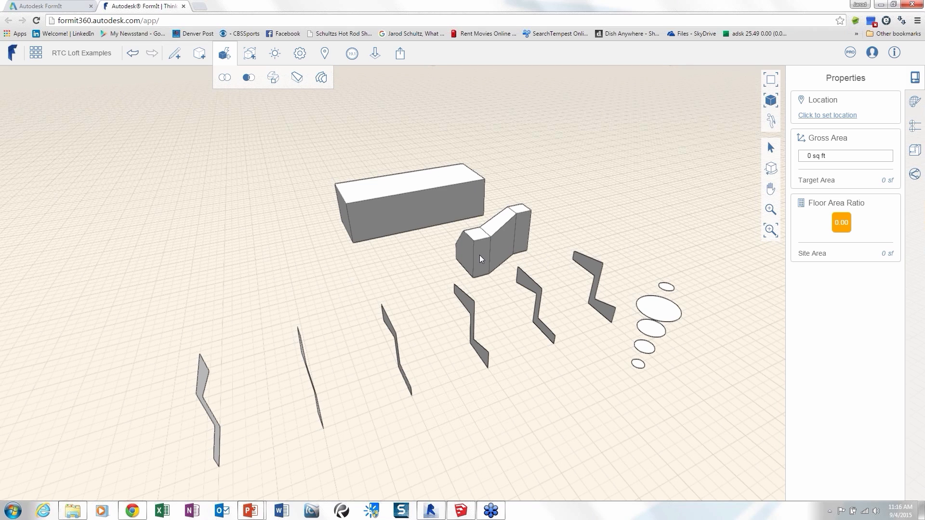
Loft through the six Z-shaped profiles in order to form one continuous solid.
{"action": "middle_click_drag", "start_coordinate": [480, 260], "coordinate": [383, 270]}
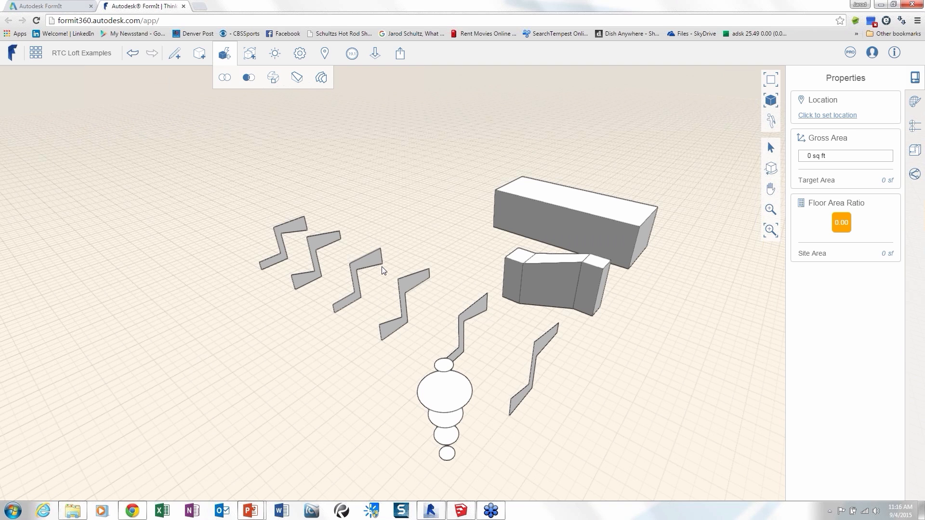
{"action": "middle_click_drag", "start_coordinate": [382, 267], "coordinate": [464, 254]}
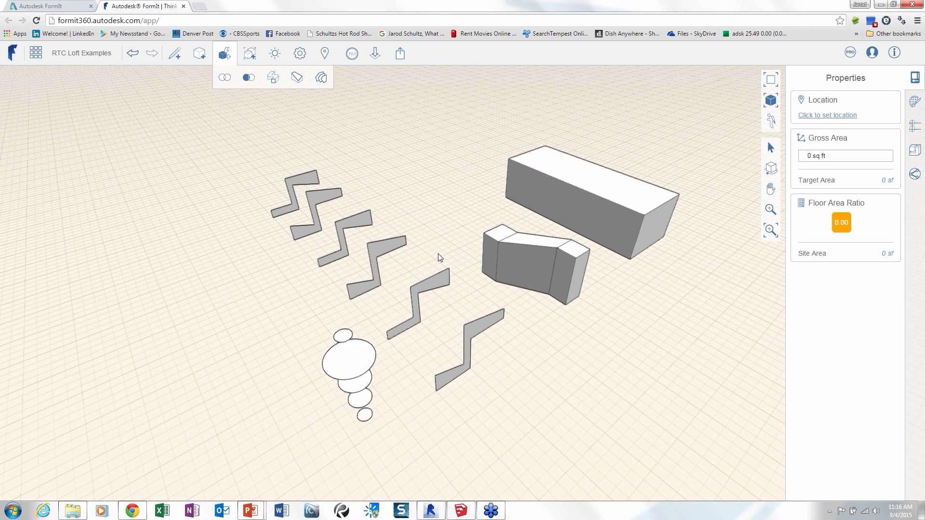
{"action": "middle_click_drag", "start_coordinate": [419, 248], "coordinate": [405, 241]}
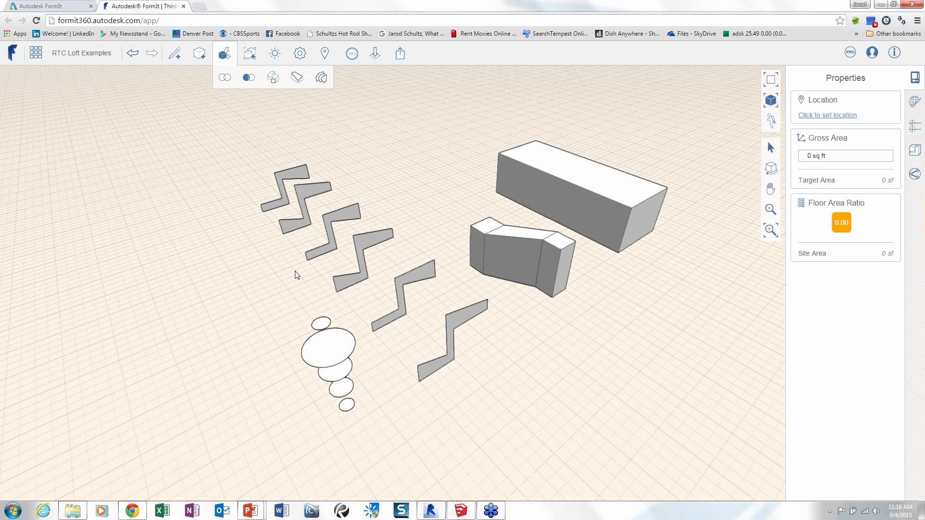
{"action": "left_click", "coordinate": [321, 79]}
{"action": "middle_click_drag", "start_coordinate": [272, 311], "coordinate": [270, 302]}
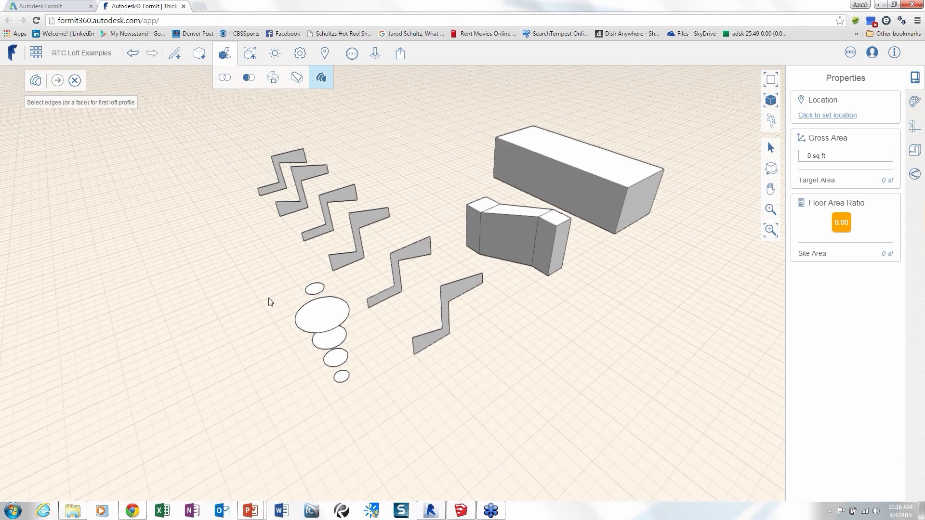
{"action": "left_click", "coordinate": [449, 308]}
{"action": "left_click", "coordinate": [396, 272]}
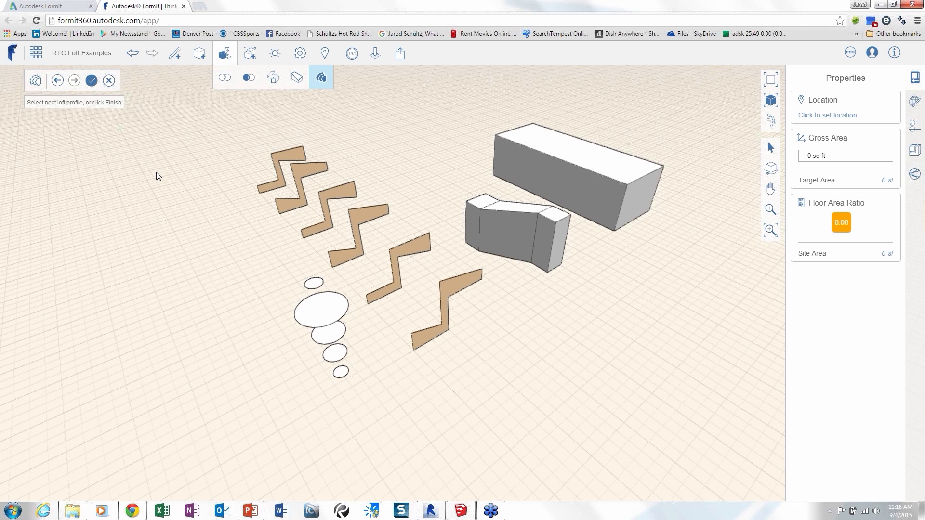
Loft through the five stacked circles from the lowest to the highest.
{"action": "right_click_drag", "start_coordinate": [341, 329], "coordinate": [479, 335]}
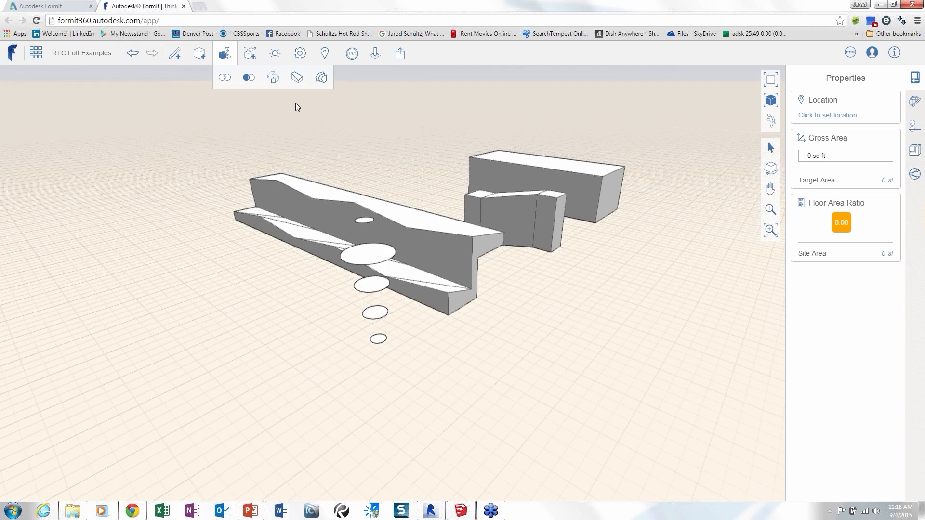
{"action": "left_click", "coordinate": [321, 77]}
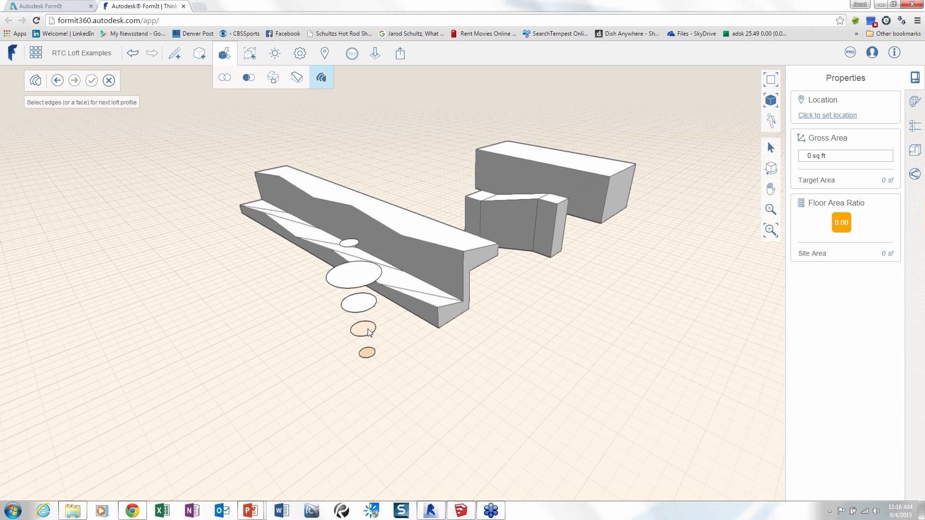
{"action": "left_click", "coordinate": [359, 302]}
{"action": "left_click", "coordinate": [360, 277]}
{"action": "left_click", "coordinate": [355, 241]}
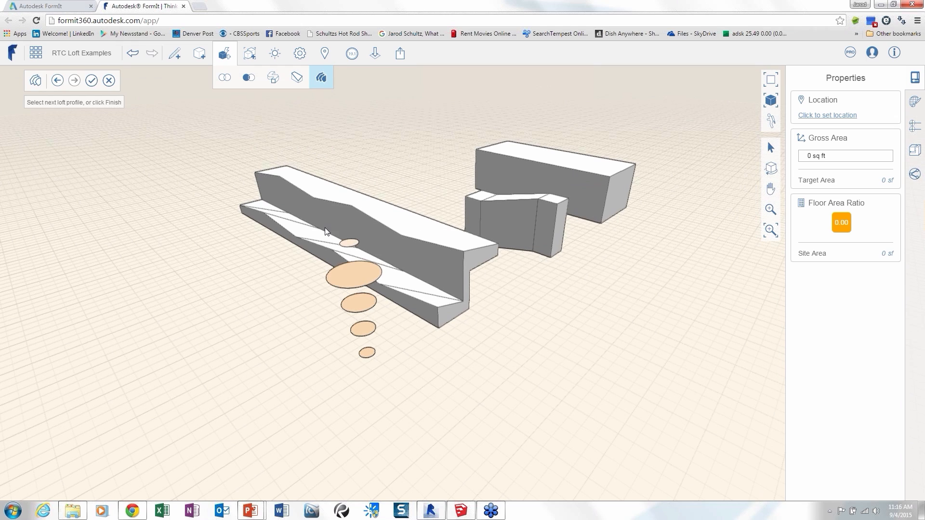
{"action": "left_click", "coordinate": [91, 81]}
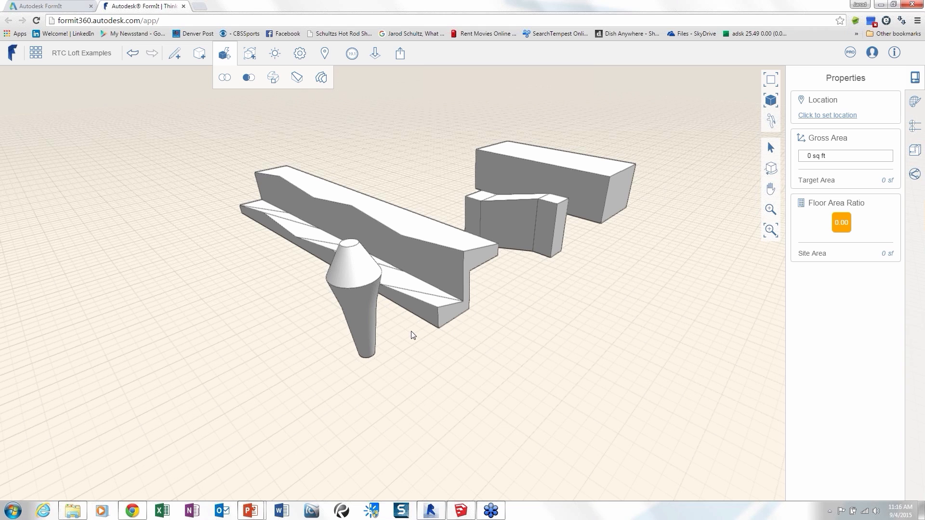
Set the working axes at a top corner of the large box, rotated so the work plane lies vertically on its end face.
{"action": "middle_click_drag", "start_coordinate": [507, 327], "coordinate": [480, 327]}
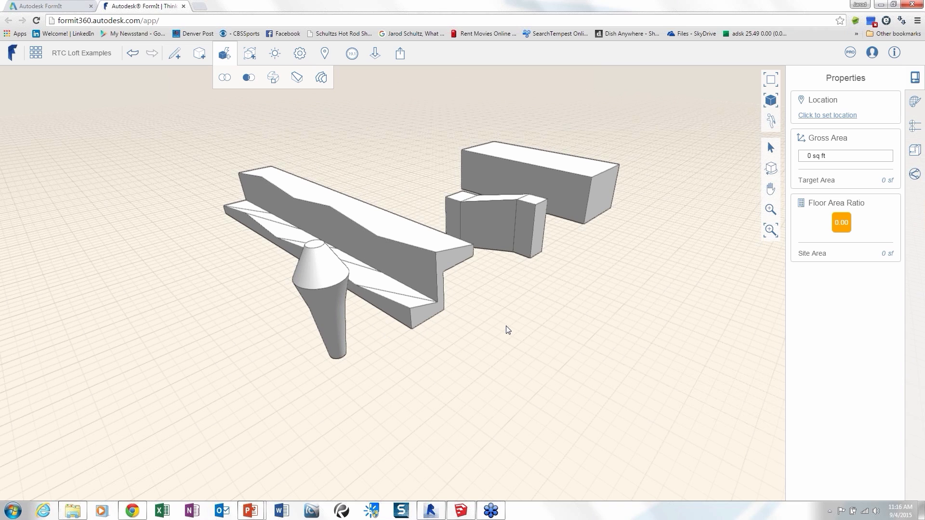
{"action": "middle_click_drag", "start_coordinate": [506, 326], "coordinate": [484, 336]}
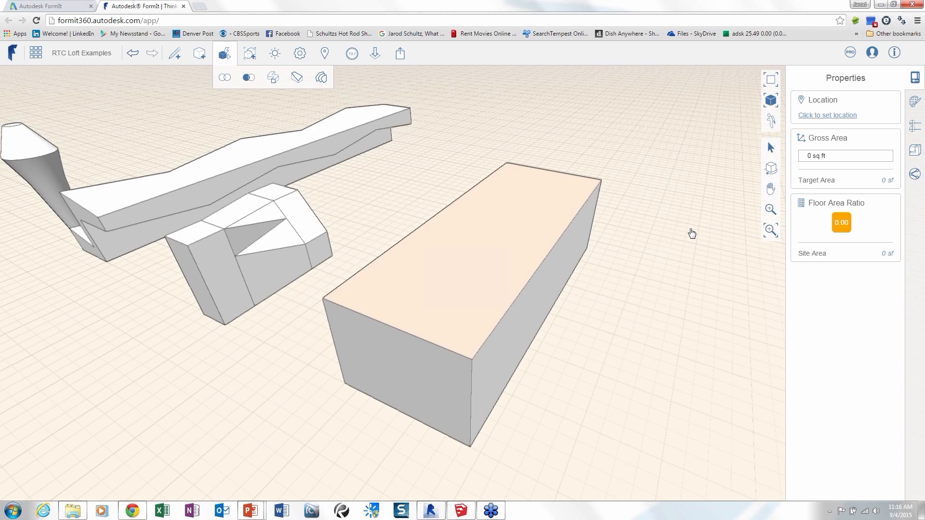
{"action": "right_click", "coordinate": [691, 231]}
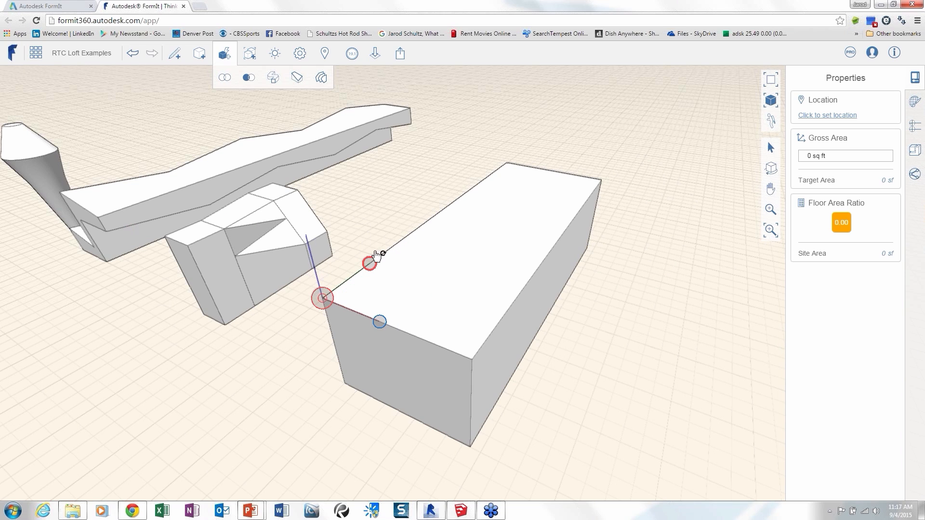
{"action": "left_click_drag", "start_coordinate": [376, 257], "coordinate": [304, 144]}
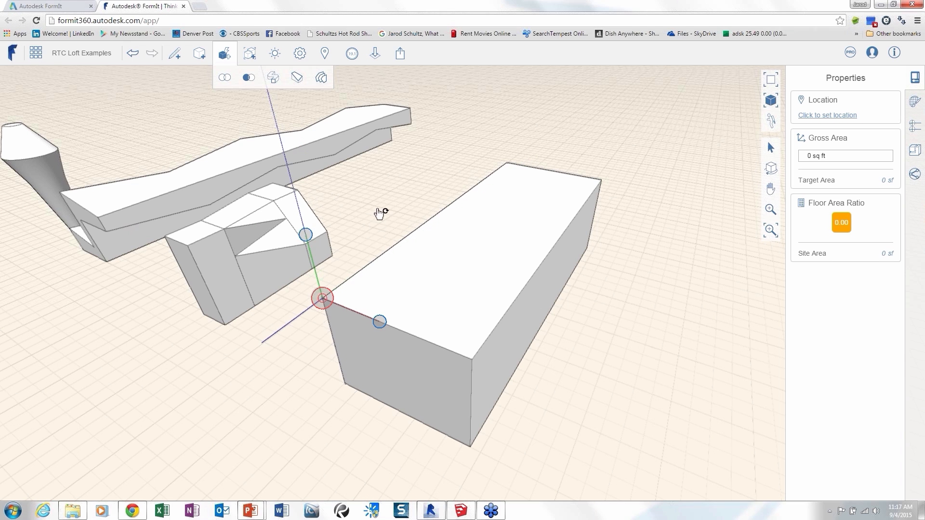
{"action": "left_click", "coordinate": [382, 194]}
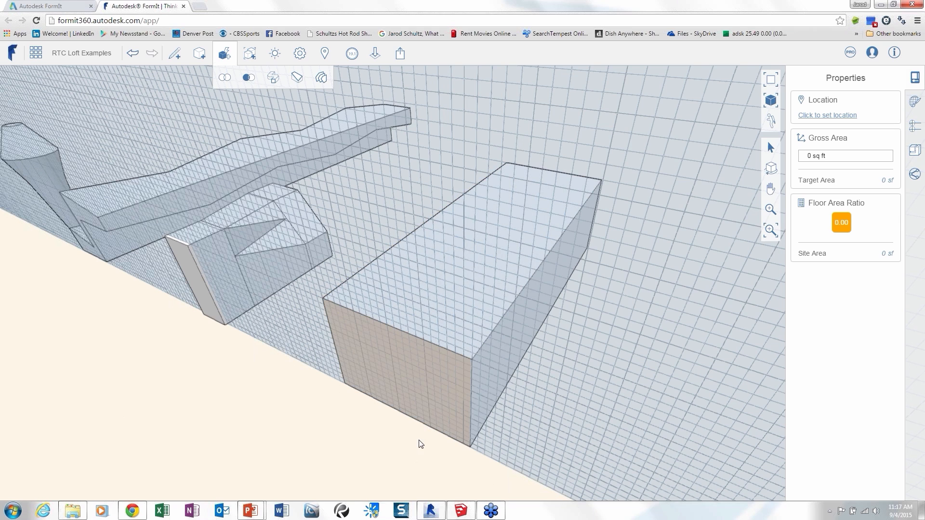
{"action": "middle_click_drag", "start_coordinate": [419, 441], "coordinate": [414, 416]}
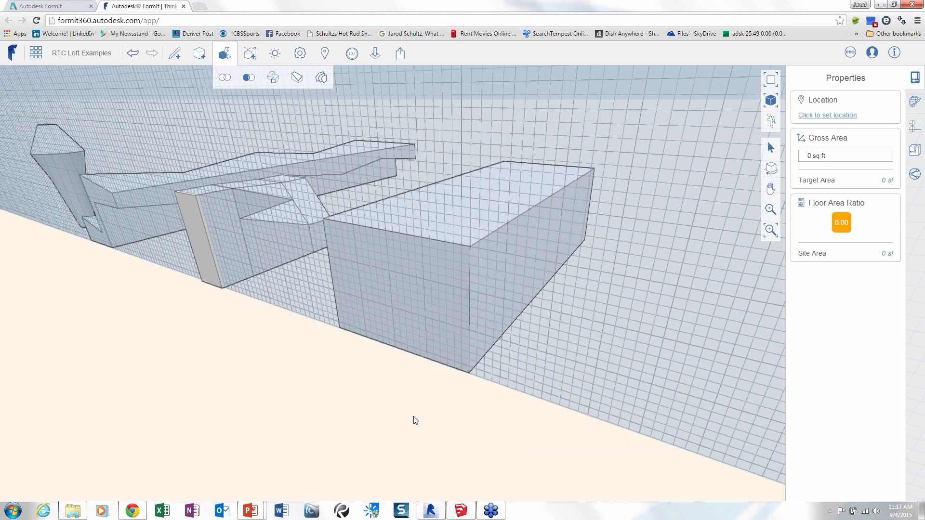
Draw a shallow arc between the top corners of the large box's near end face and reset the work plane axes.
{"action": "key", "text": "l"}
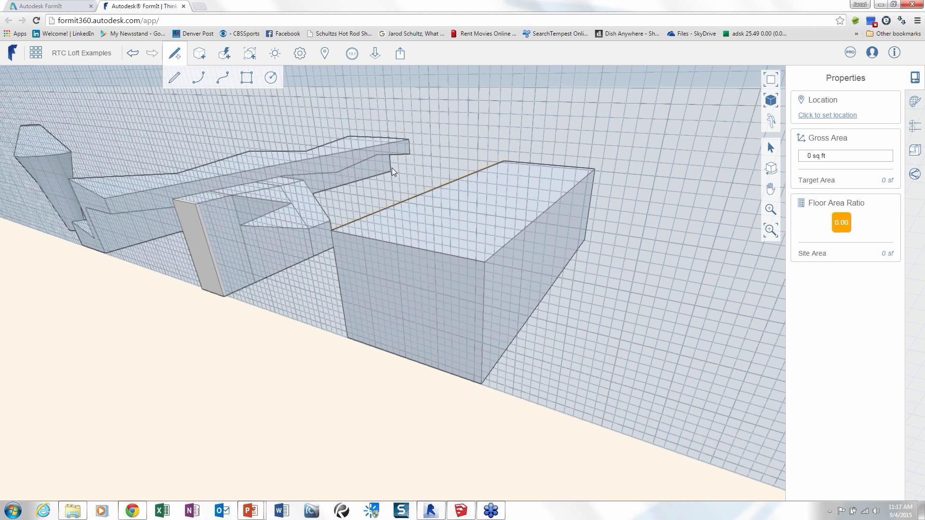
{"action": "left_click", "coordinate": [175, 77]}
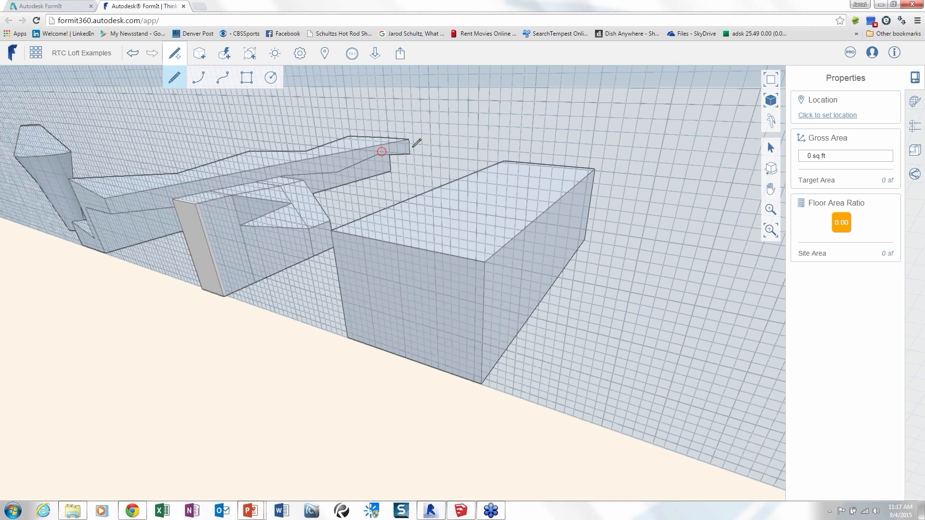
{"action": "left_click", "coordinate": [198, 78]}
{"action": "left_click", "coordinate": [332, 231]}
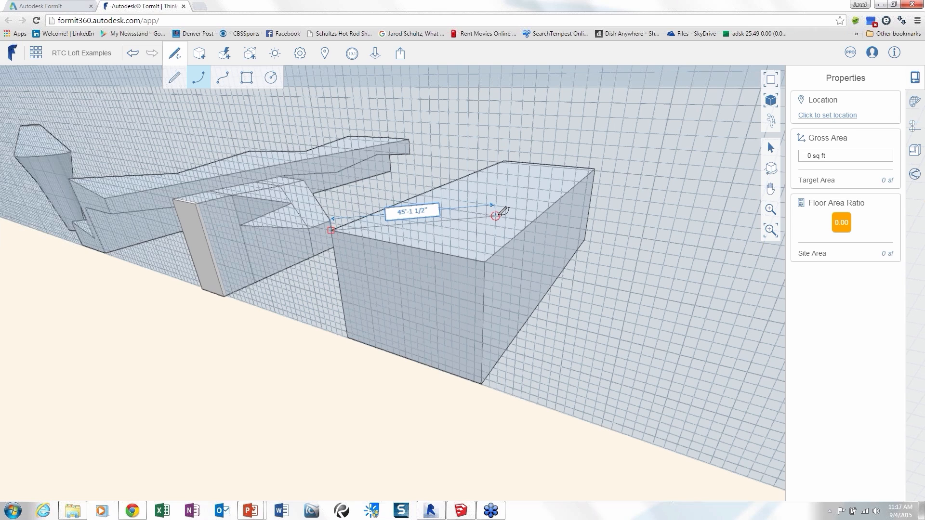
{"action": "left_click", "coordinate": [485, 262]}
{"action": "left_click", "coordinate": [400, 210]}
{"action": "right_click", "coordinate": [265, 350]}
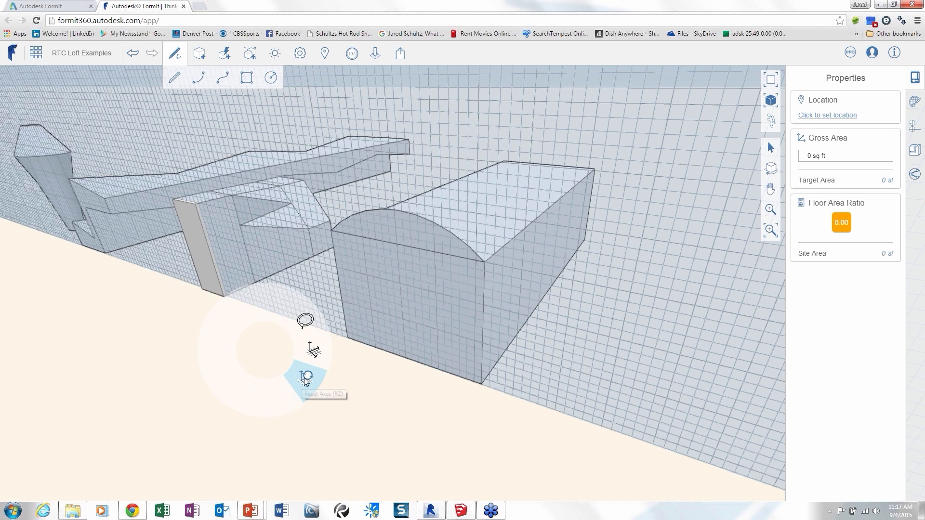
{"action": "left_click", "coordinate": [305, 378]}
Set the working axes at the midpoint of the box's long top edge, rotated so the work plane stands vertically across the box.
{"action": "middle_click_drag", "start_coordinate": [524, 360], "coordinate": [504, 365]}
{"action": "right_click", "coordinate": [557, 320]}
{"action": "left_click", "coordinate": [605, 320]}
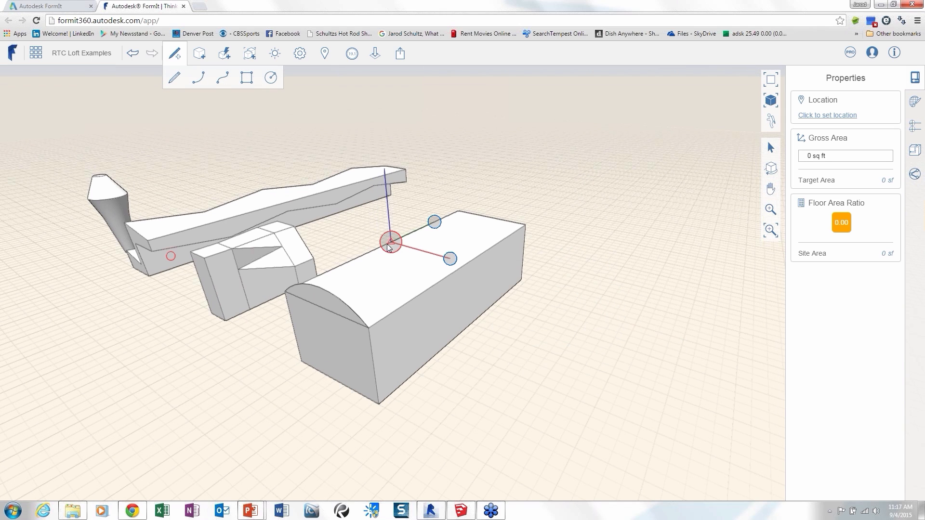
{"action": "left_click", "coordinate": [391, 242]}
{"action": "left_click_drag", "start_coordinate": [434, 221], "coordinate": [384, 169]}
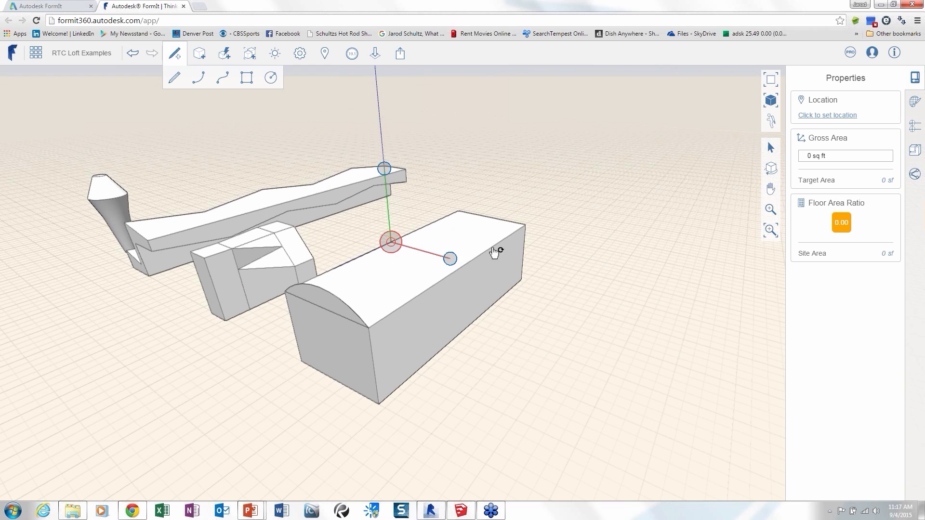
{"action": "left_click", "coordinate": [459, 154]}
Draw a 42' wide arc across the middle of the box's top face and reset the work plane axes.
{"action": "left_click", "coordinate": [198, 78]}
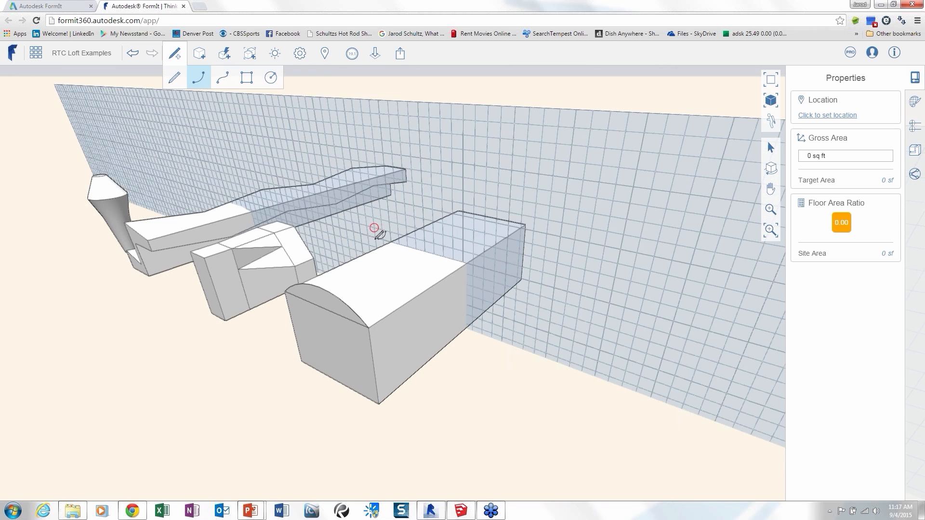
{"action": "left_click", "coordinate": [407, 231]}
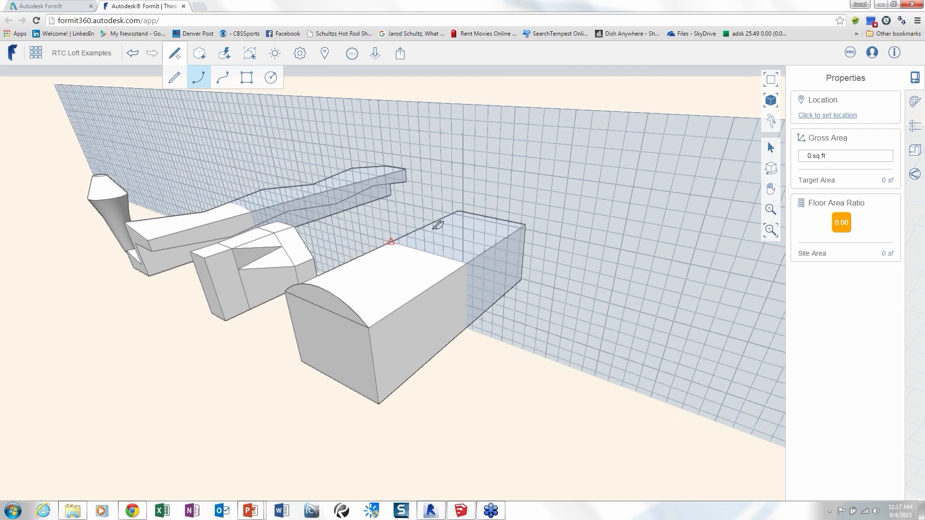
{"action": "left_click", "coordinate": [468, 264]}
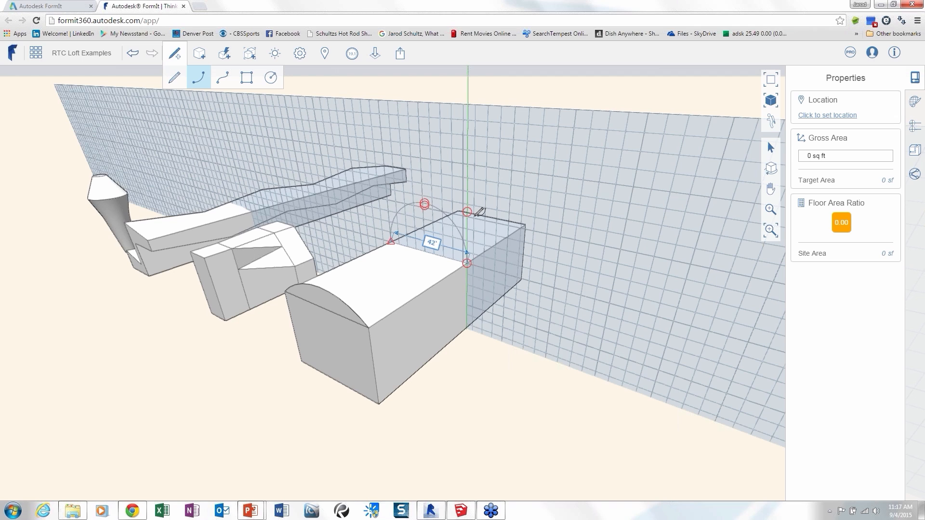
{"action": "left_click", "coordinate": [440, 236]}
{"action": "right_click", "coordinate": [474, 354]}
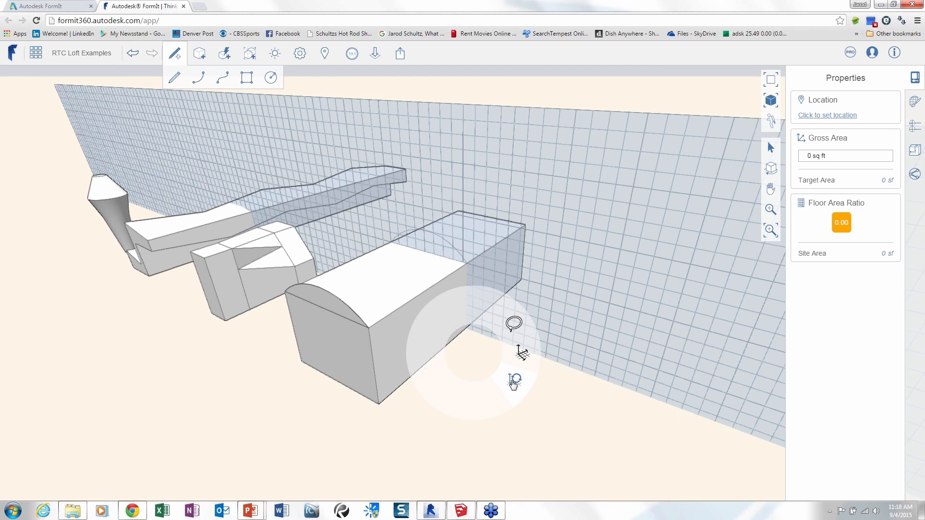
{"action": "left_click", "coordinate": [514, 382]}
Set the working axes at the box's far top corner, rotated so the work plane lies vertically on the far end face.
{"action": "right_click", "coordinate": [569, 221]}
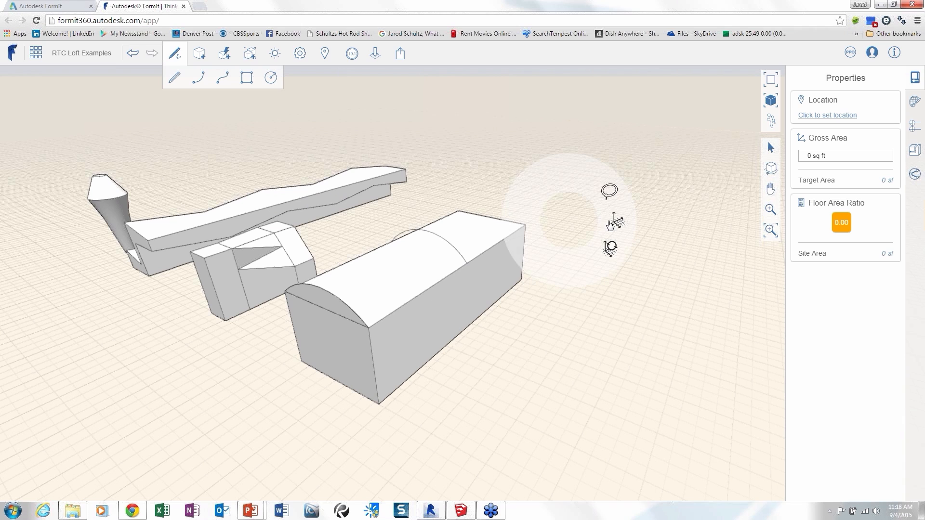
{"action": "left_click", "coordinate": [611, 223]}
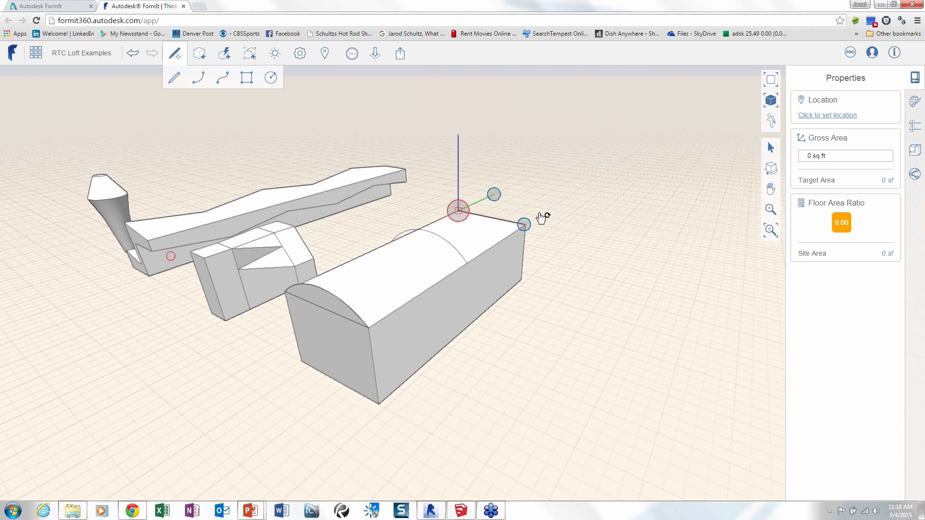
{"action": "left_click", "coordinate": [471, 153]}
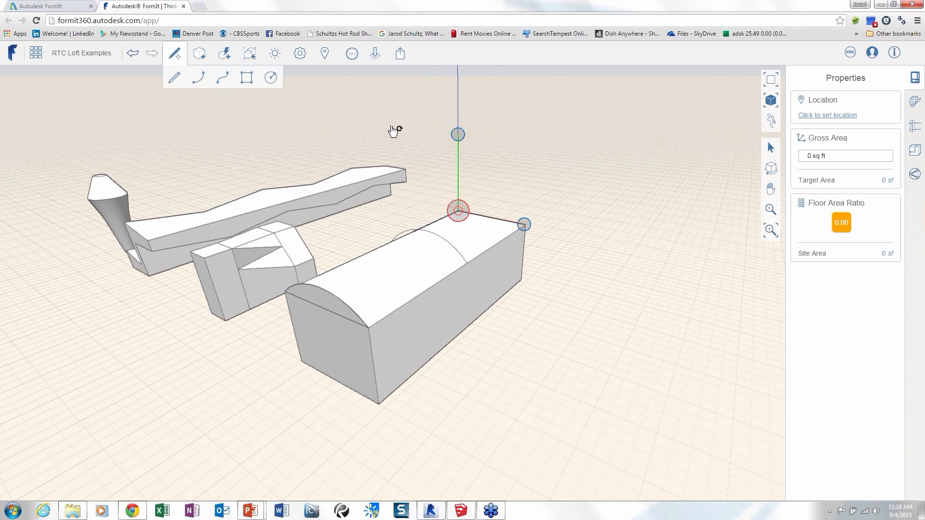
Draw a taller, nearly semicircular arc spanning the 42' far top edge of the box and reset the work plane axes.
{"action": "key", "text": "a"}
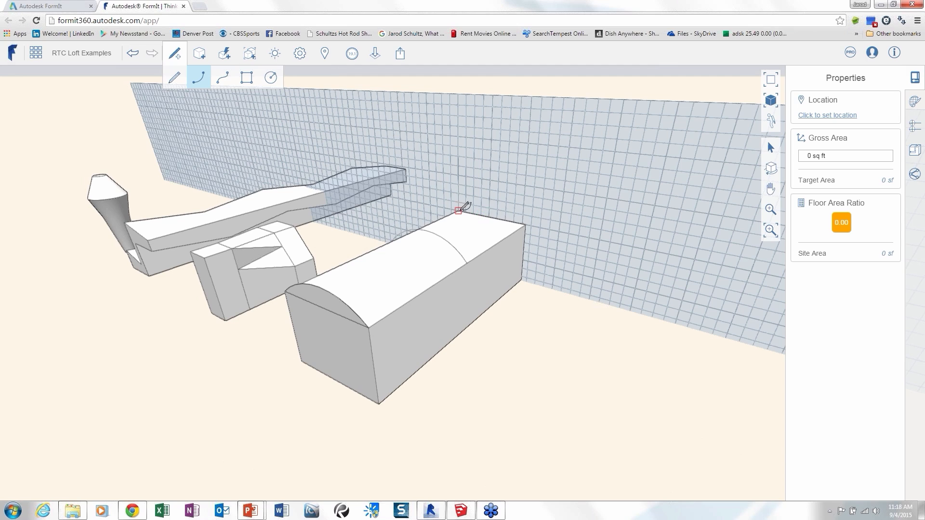
{"action": "left_click", "coordinate": [460, 209]}
{"action": "left_click", "coordinate": [526, 210]}
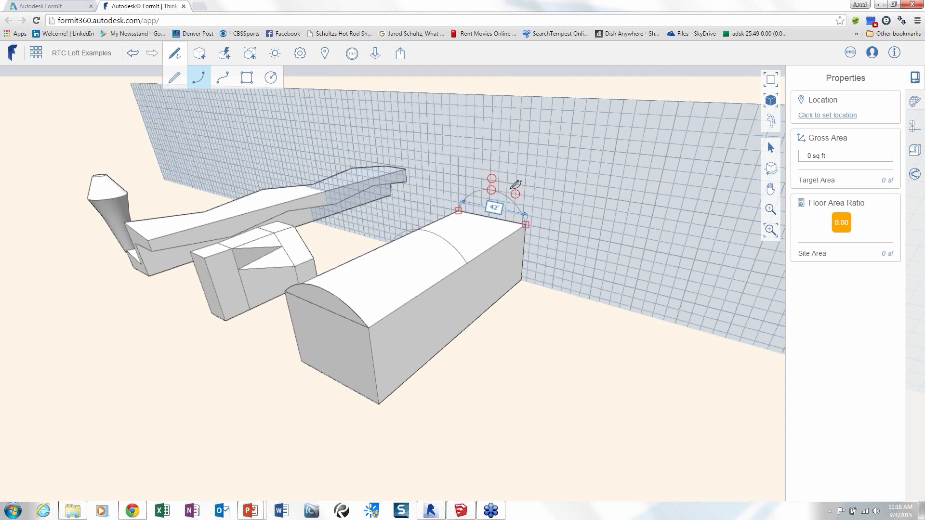
{"action": "left_click", "coordinate": [544, 198]}
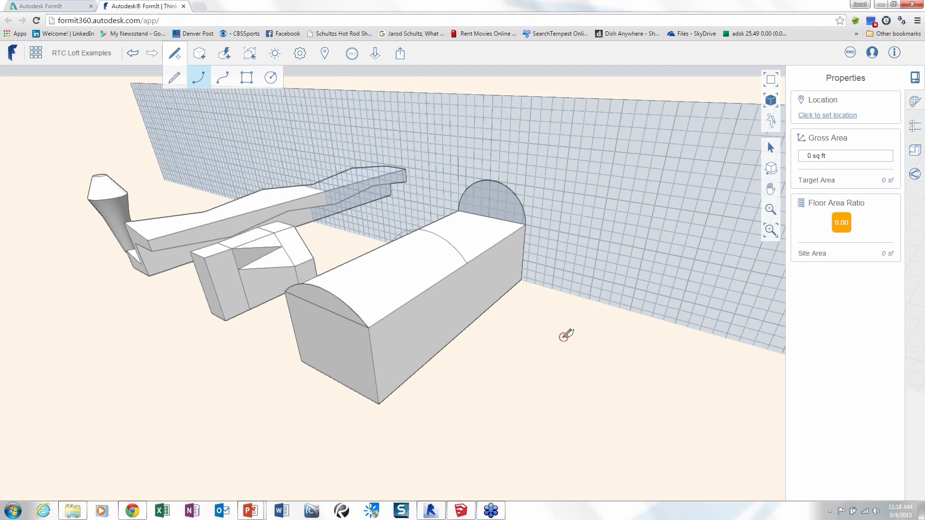
{"action": "right_click", "coordinate": [568, 335]}
{"action": "left_click", "coordinate": [575, 365]}
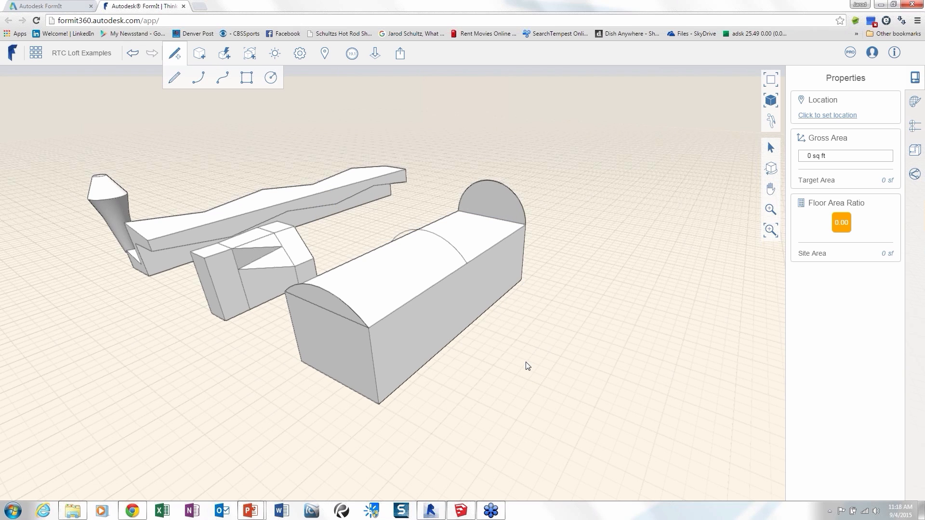
{"action": "middle_click_drag", "start_coordinate": [527, 366], "coordinate": [367, 334]}
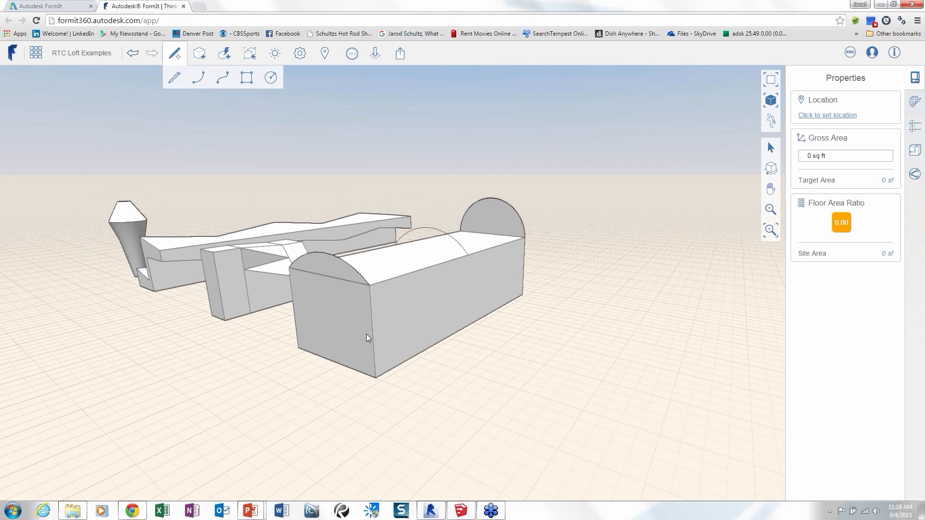
{"action": "middle_click_drag", "start_coordinate": [366, 334], "coordinate": [285, 119]}
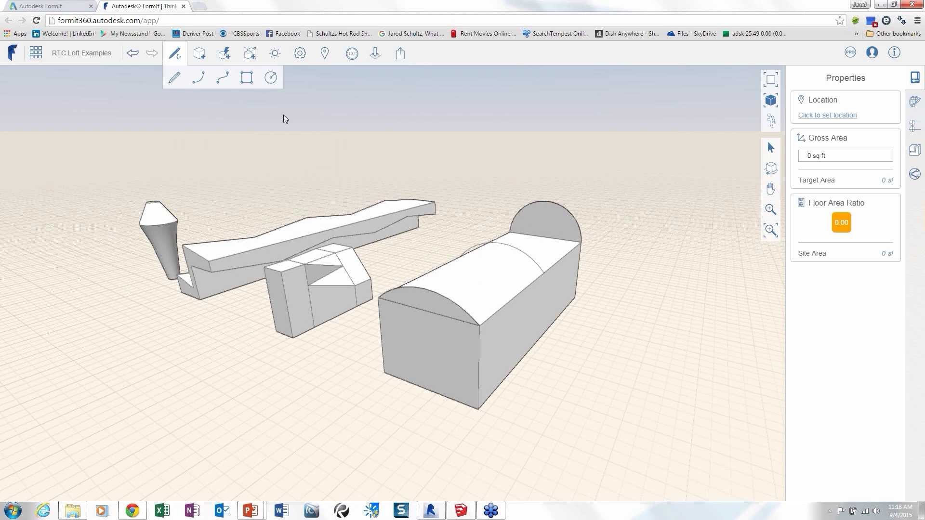
{"action": "left_click", "coordinate": [225, 53]}
{"action": "left_click", "coordinate": [321, 78]}
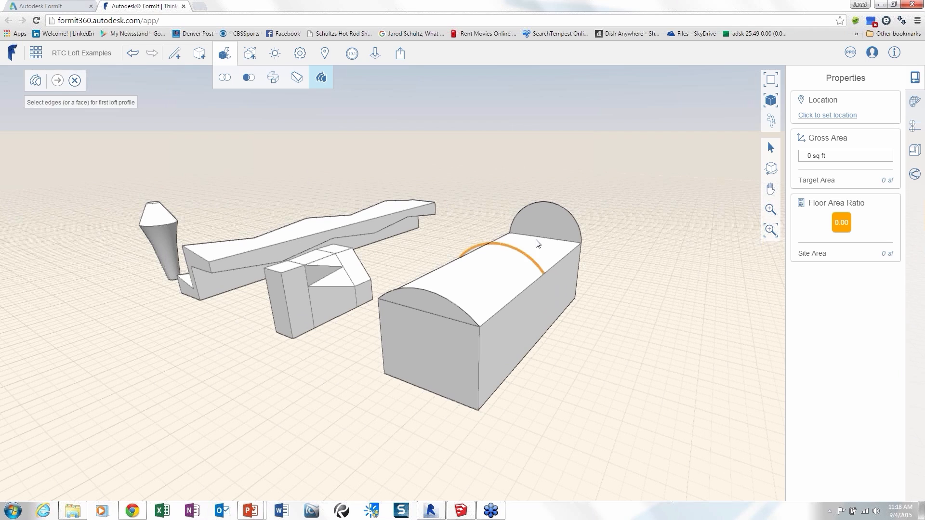
{"action": "left_click", "coordinate": [419, 289]}
{"action": "left_click", "coordinate": [512, 257]}
{"action": "left_click", "coordinate": [558, 201]}
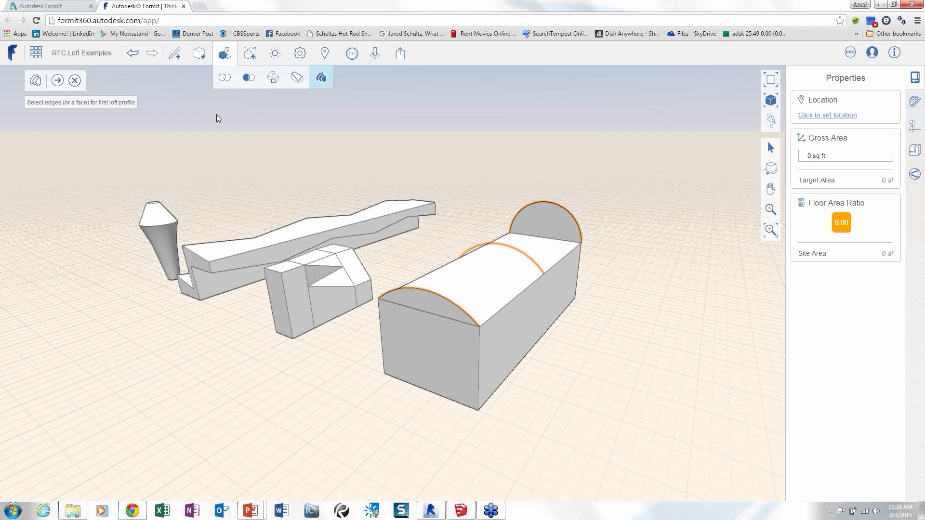
{"action": "left_click", "coordinate": [58, 80]}
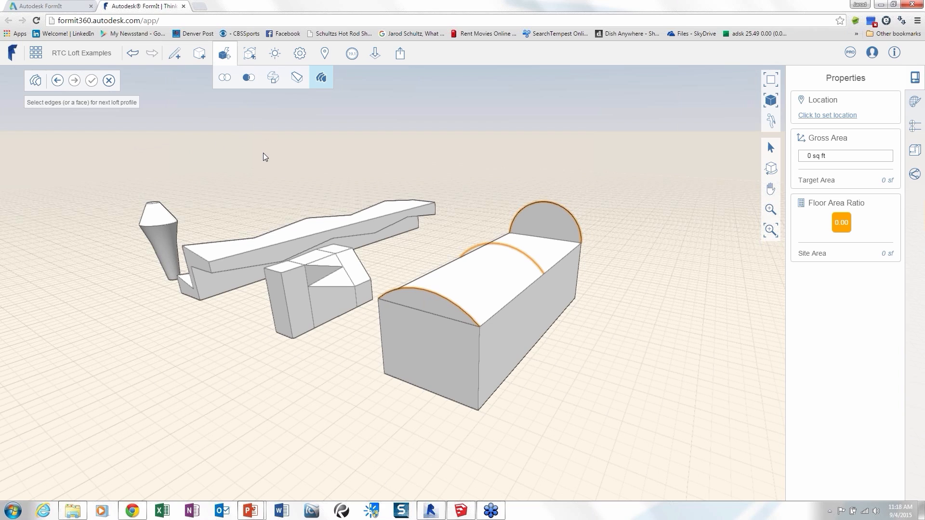
{"action": "key", "text": "Escape"}
Loft through the three arcs in order from the near end to the far end to form a curved roof on the box.
{"action": "left_click", "coordinate": [321, 77]}
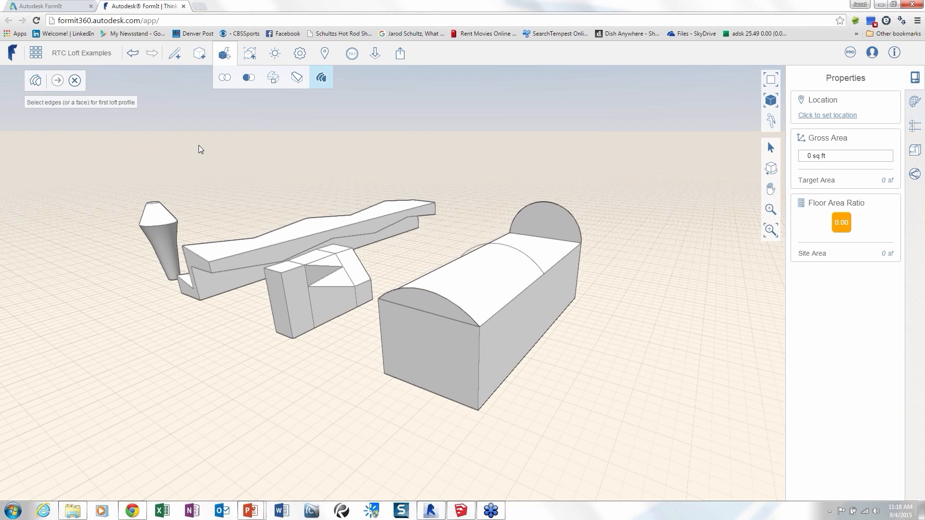
{"action": "left_click", "coordinate": [427, 289]}
{"action": "left_click", "coordinate": [58, 81]}
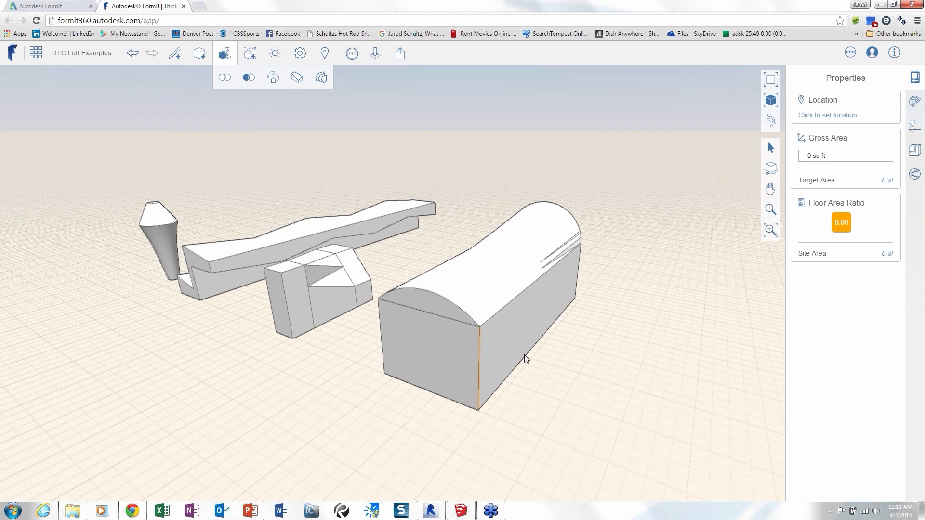
Examine the curved roof loft and the other lofted solids from different sides of the model.
{"action": "middle_click_drag", "start_coordinate": [524, 356], "coordinate": [514, 243]}
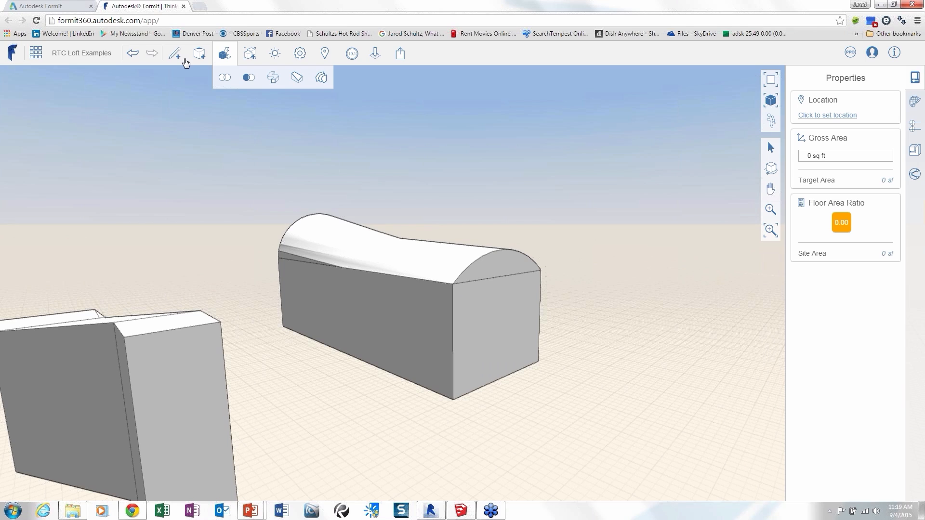
{"action": "left_click", "coordinate": [321, 77]}
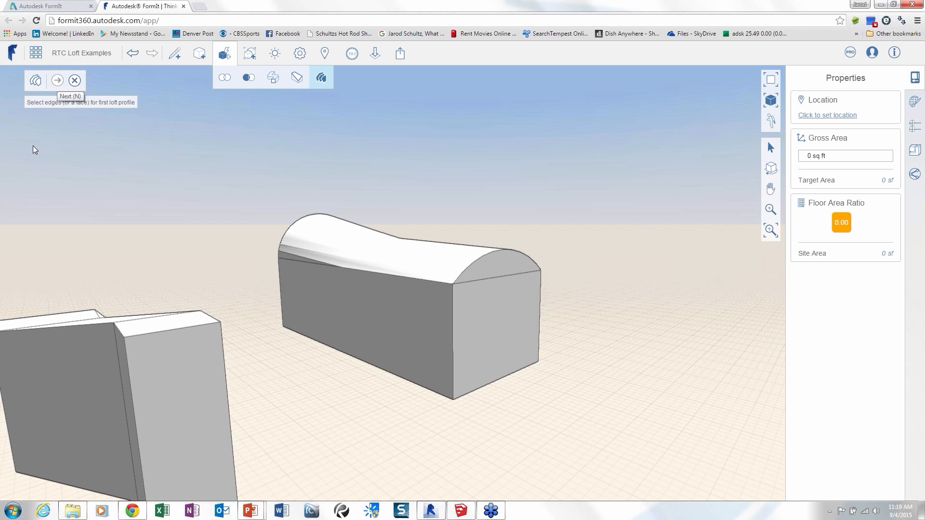
{"action": "scroll", "coordinate": [230, 427], "scroll_direction": "down", "scroll_amount": 3}
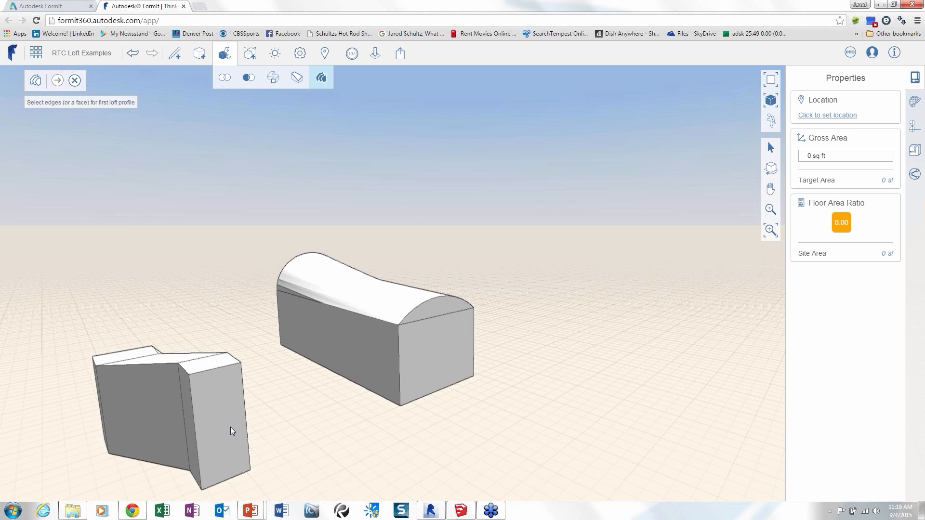
{"action": "scroll", "coordinate": [264, 417], "scroll_direction": "down", "scroll_amount": 3}
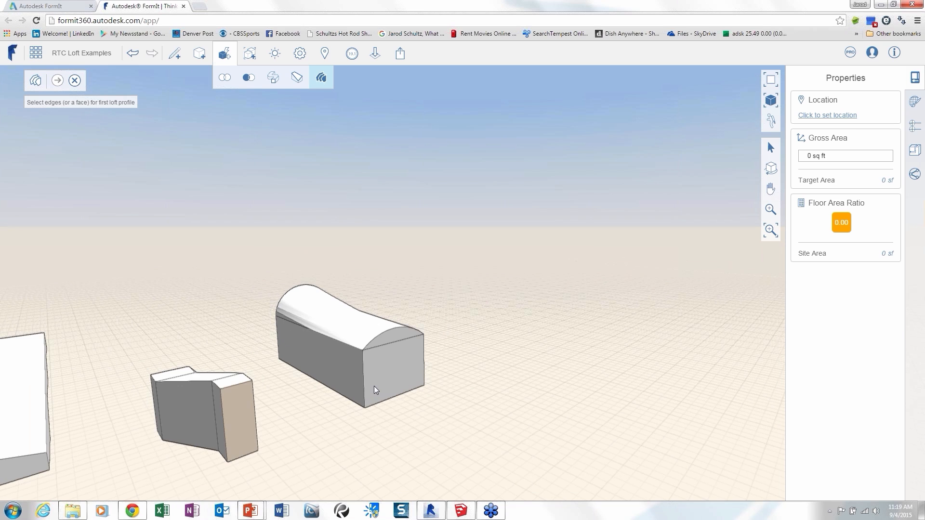
{"action": "middle_click_drag", "start_coordinate": [230, 438], "coordinate": [374, 386]}
{"action": "middle_click_drag", "start_coordinate": [374, 386], "coordinate": [254, 392]}
{"action": "scroll", "coordinate": [269, 418], "scroll_direction": "down", "scroll_amount": 3}
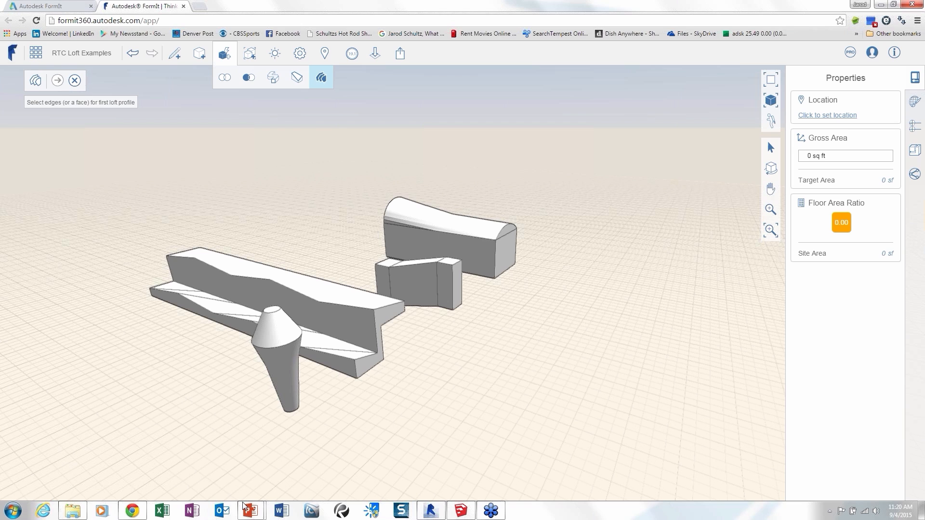
{"action": "left_click", "coordinate": [285, 426]}
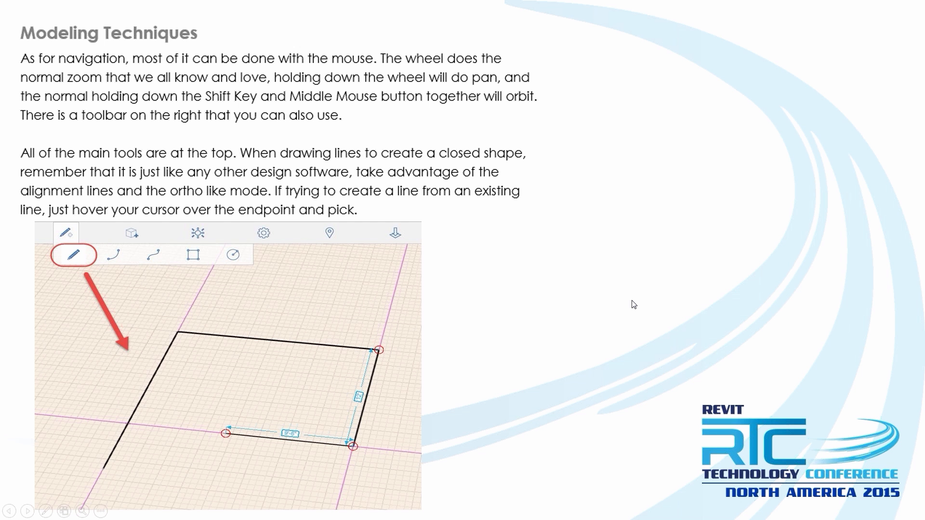
{"action": "key", "text": "Right"}
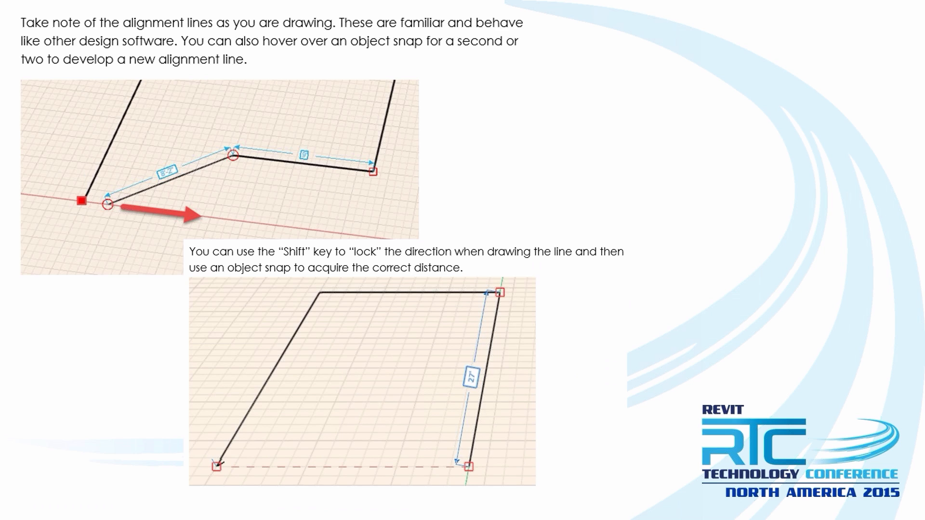
{"action": "key", "text": "Right"}
{"action": "key", "text": "Right"}
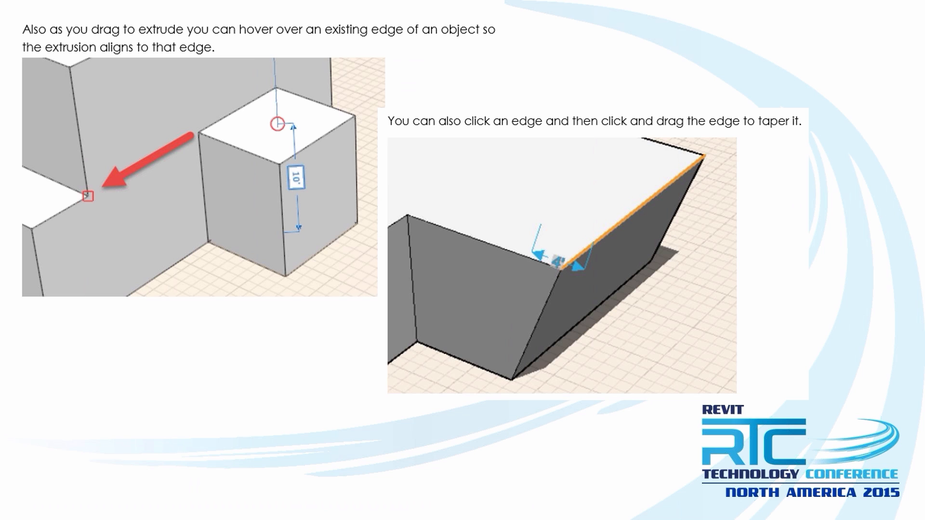
{"action": "key", "text": "Right"}
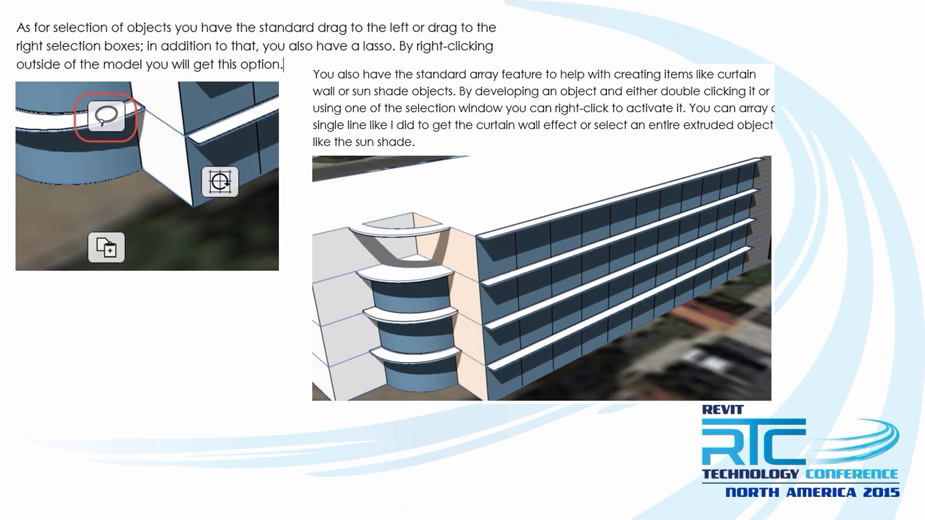
{"action": "key", "text": "Right"}
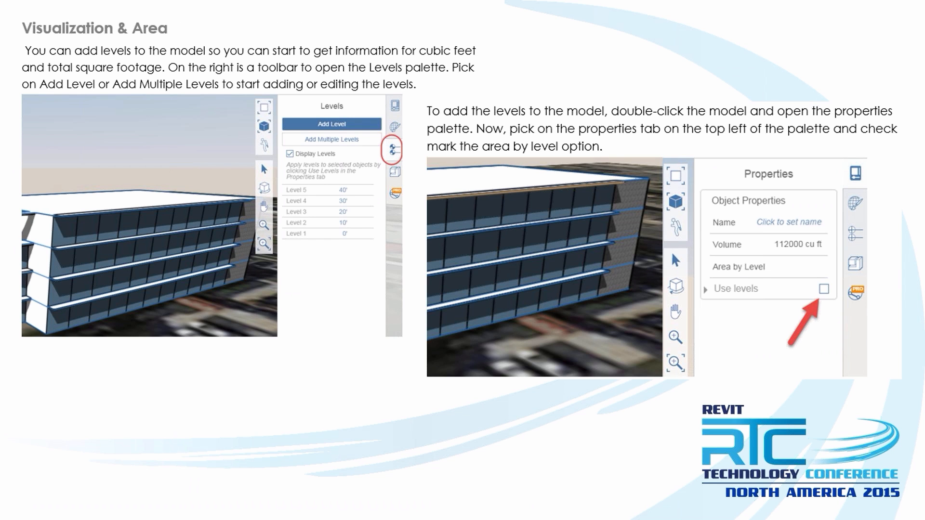